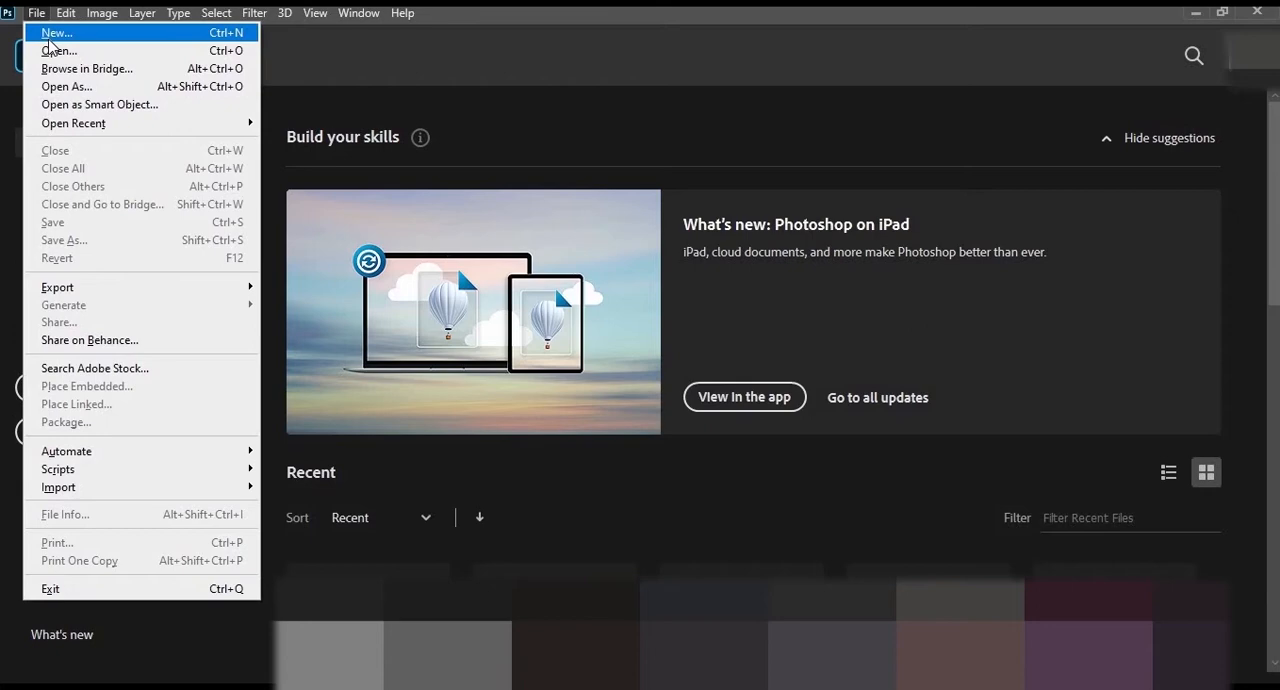
- Create a new 10 × 10 inch document at 300 pixels/inch with RGB Color and transparent background contents
{"action": "left_click", "coordinate": [52, 36]}
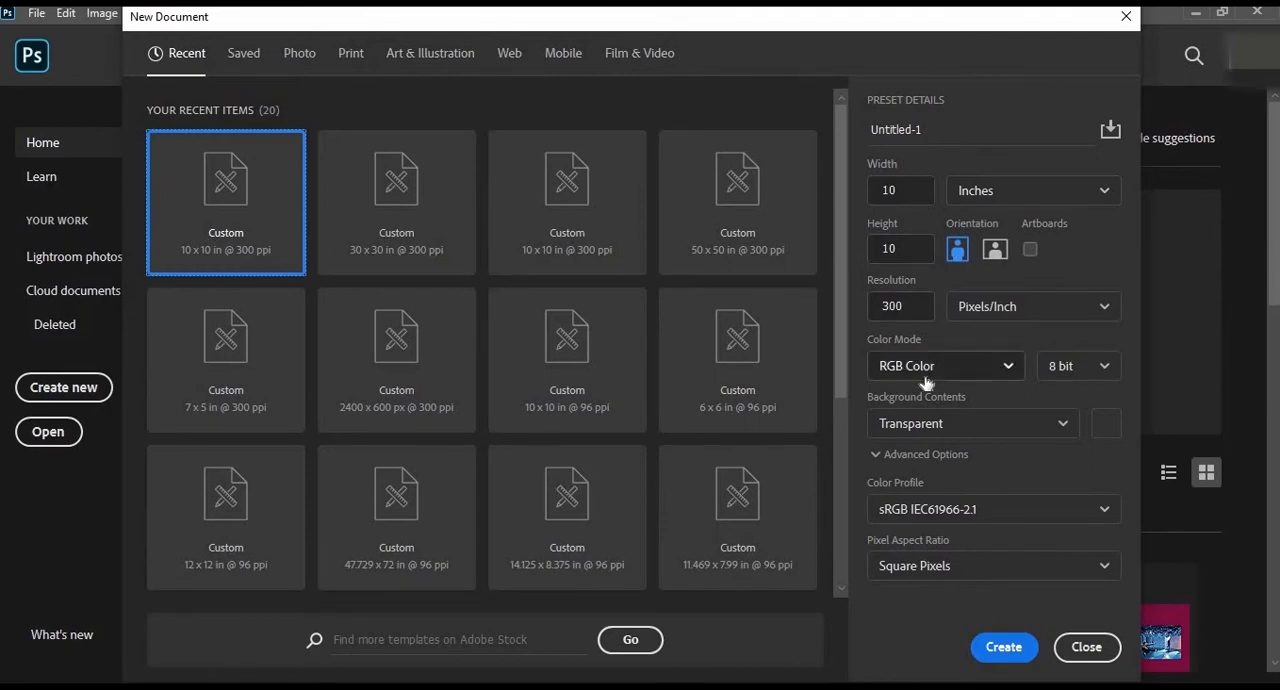
{"action": "left_click", "coordinate": [1018, 646]}
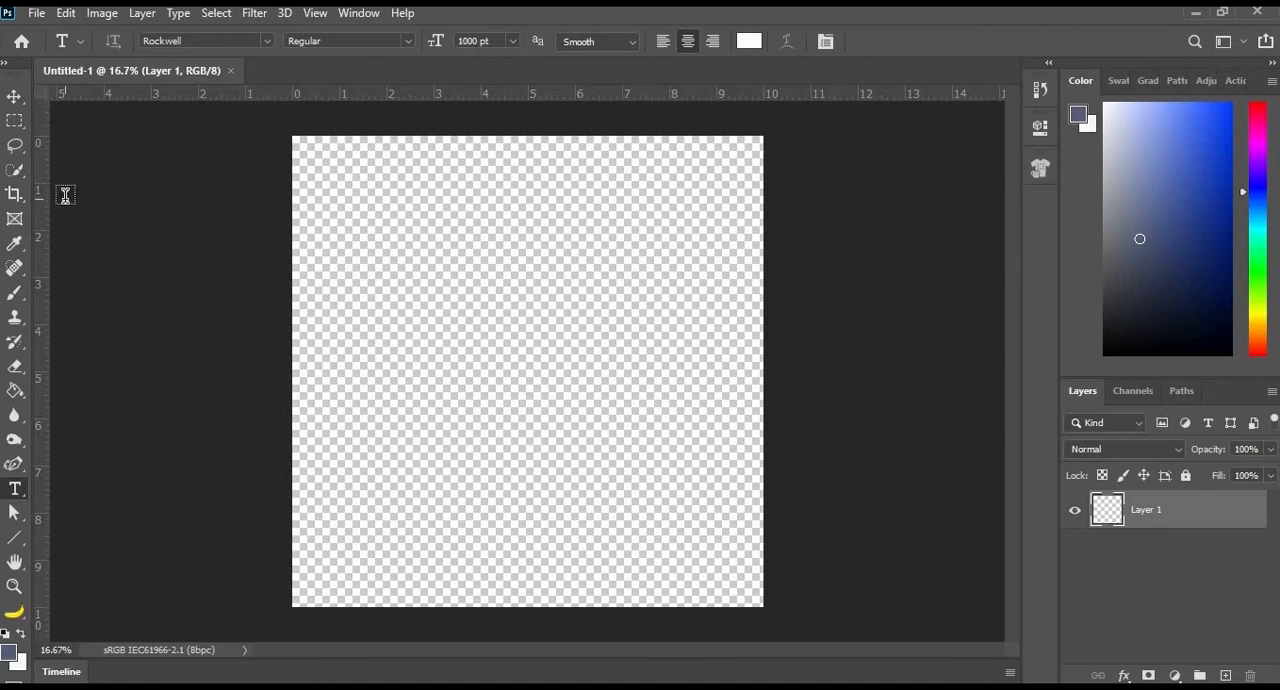
- Select the Brush tool with the Hard Round brush from General Brushes at a size of 48 px
{"action": "right_click", "coordinate": [15, 293]}
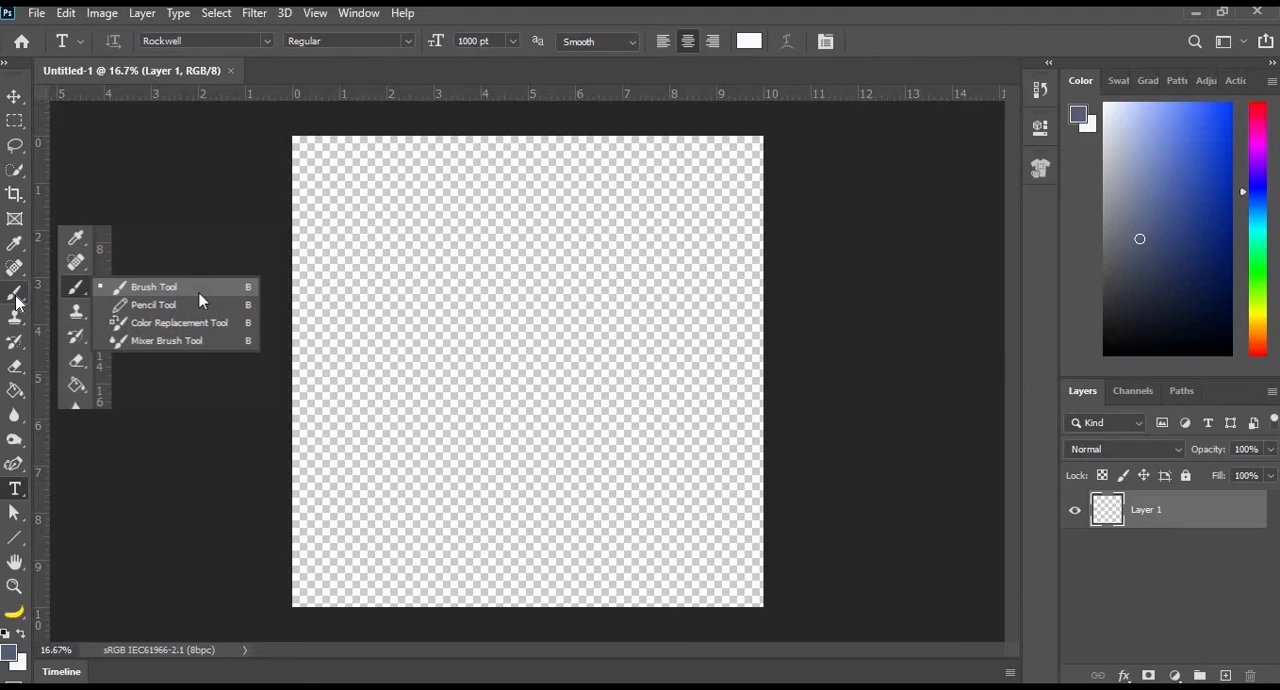
{"action": "left_click", "coordinate": [198, 292]}
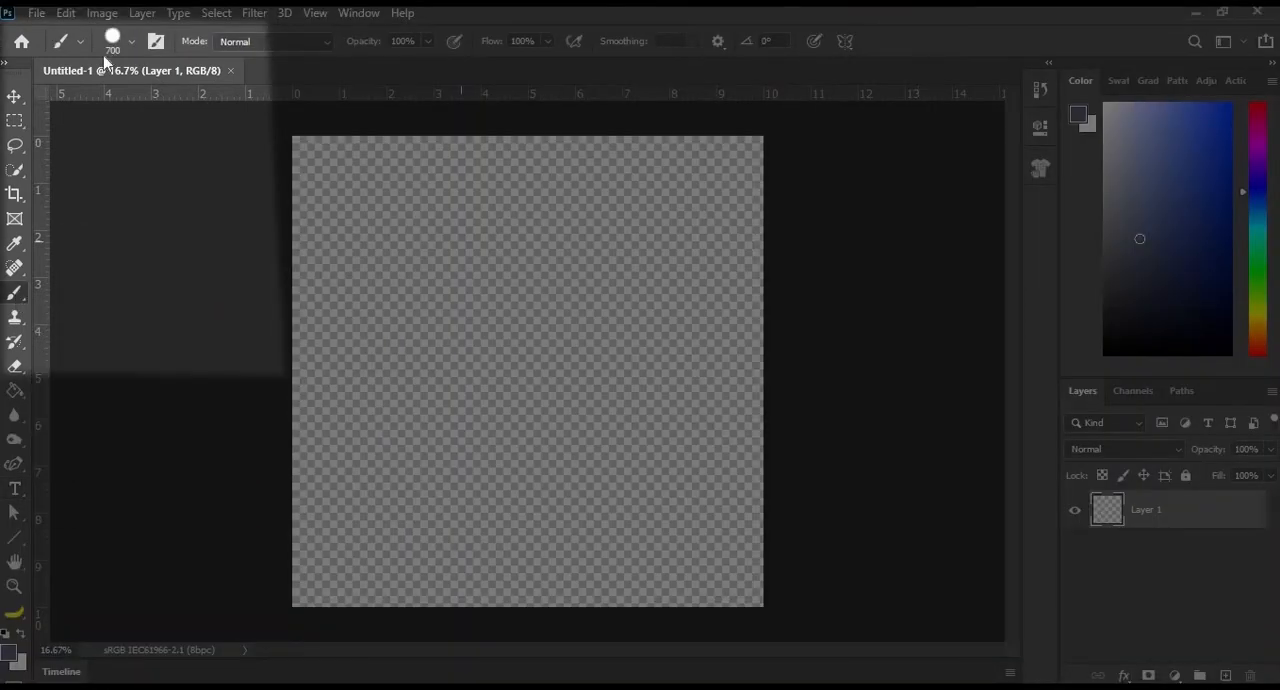
{"action": "left_click", "coordinate": [131, 45]}
{"action": "left_click", "coordinate": [119, 100]}
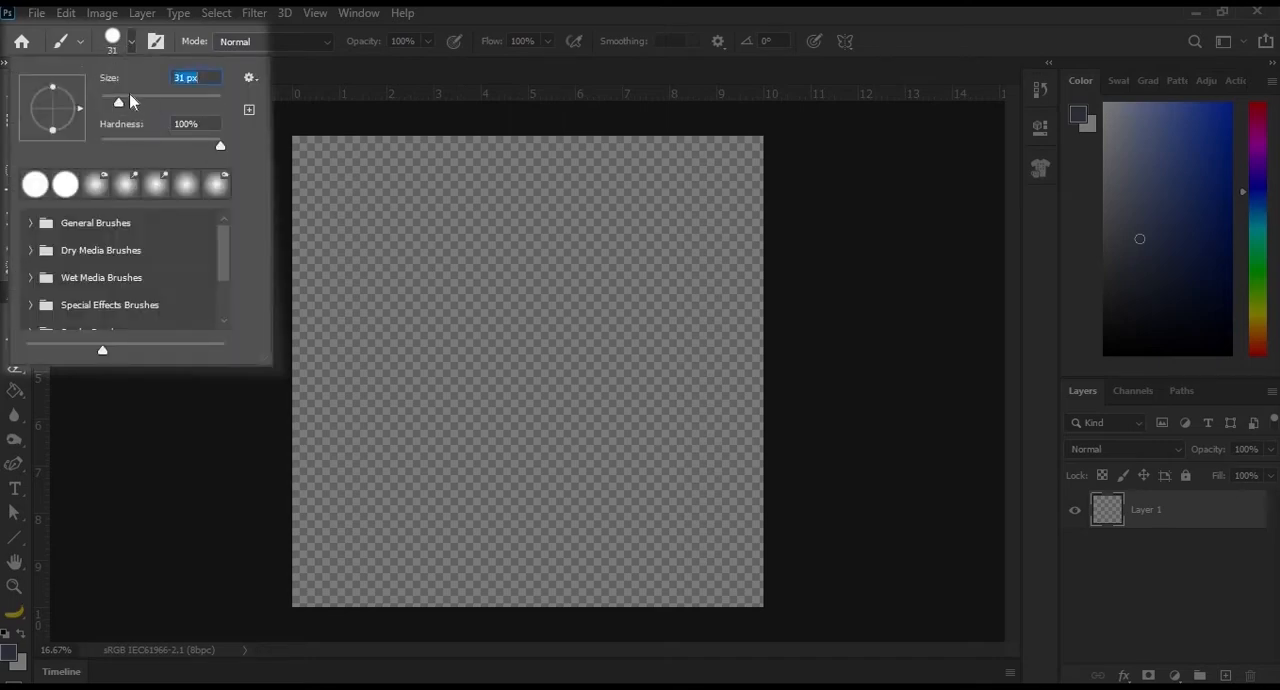
{"action": "key", "text": "bracketright"}
{"action": "left_click", "coordinate": [32, 224]}
{"action": "left_click", "coordinate": [205, 297]}
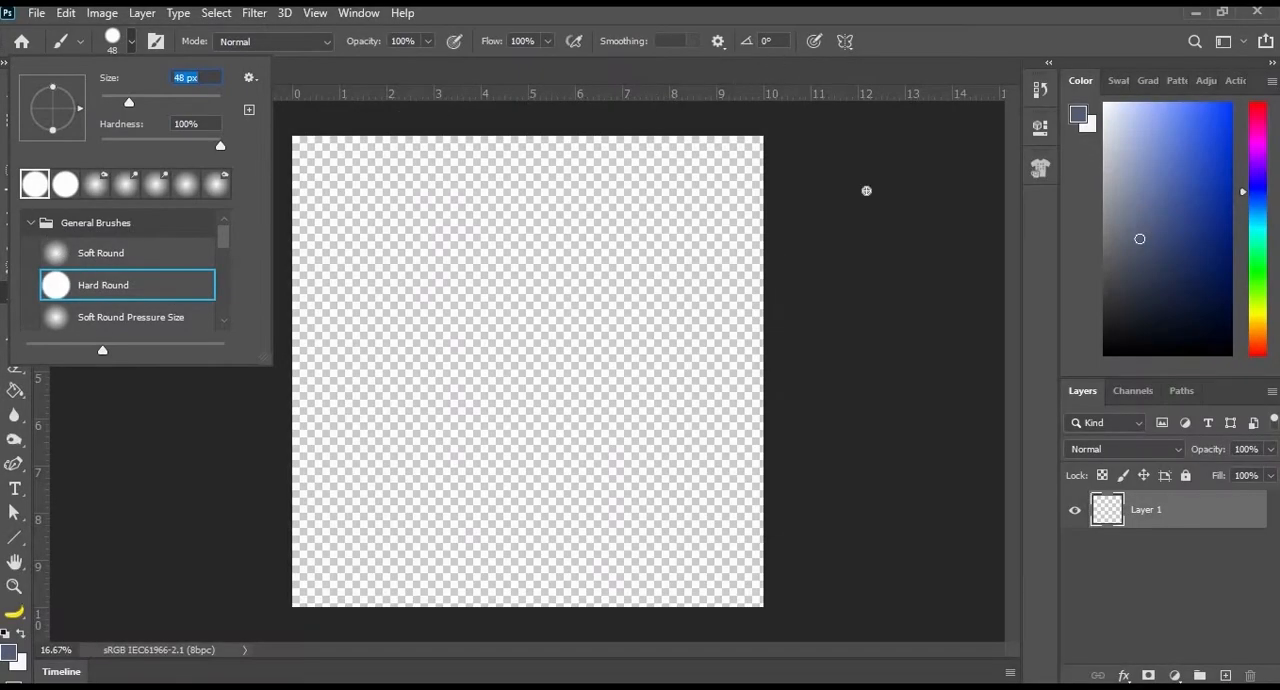
{"action": "left_click", "coordinate": [665, 330]}
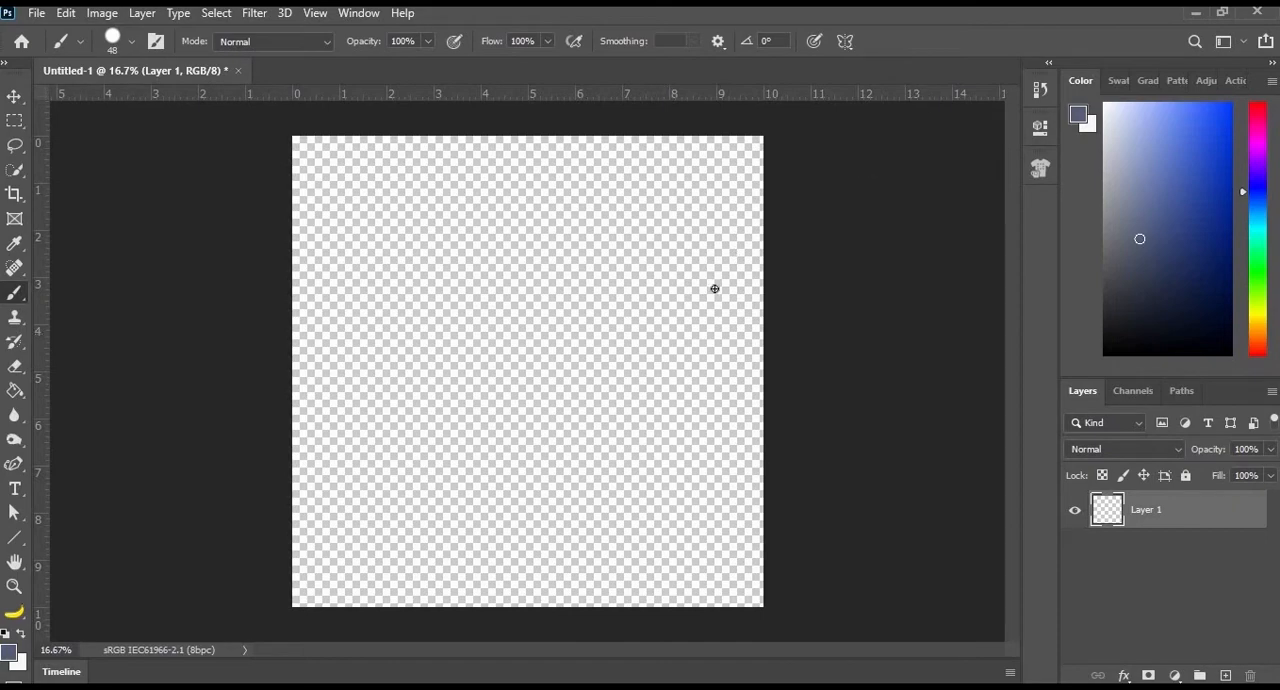
- Try a freehand zigzag stroke diagonally across the canvas and undo it
{"action": "mouse_move", "coordinate": [331, 260]}
{"action": "left_mouse_down"}
{"action": "mouse_move", "coordinate": [477, 242]}
{"action": "mouse_move", "coordinate": [465, 325]}
{"action": "mouse_move", "coordinate": [543, 377]}
{"action": "mouse_move", "coordinate": [662, 428]}
{"action": "left_mouse_up"}
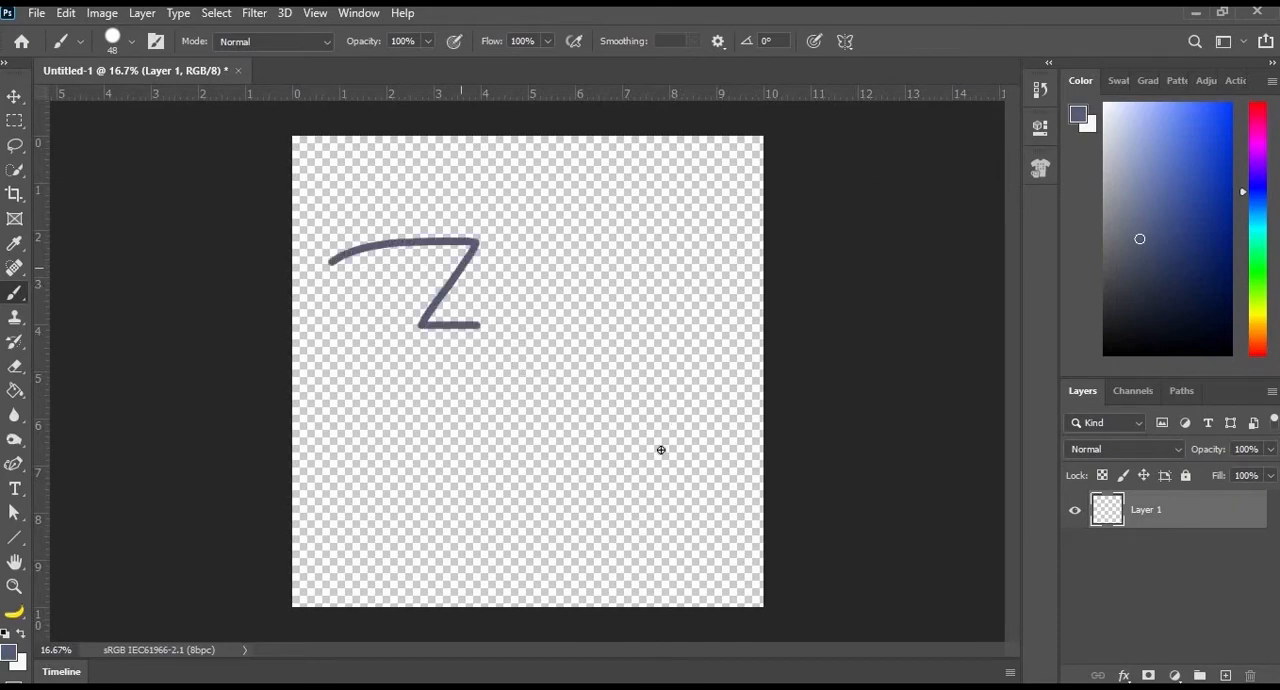
{"action": "left_click", "coordinate": [64, 13]}
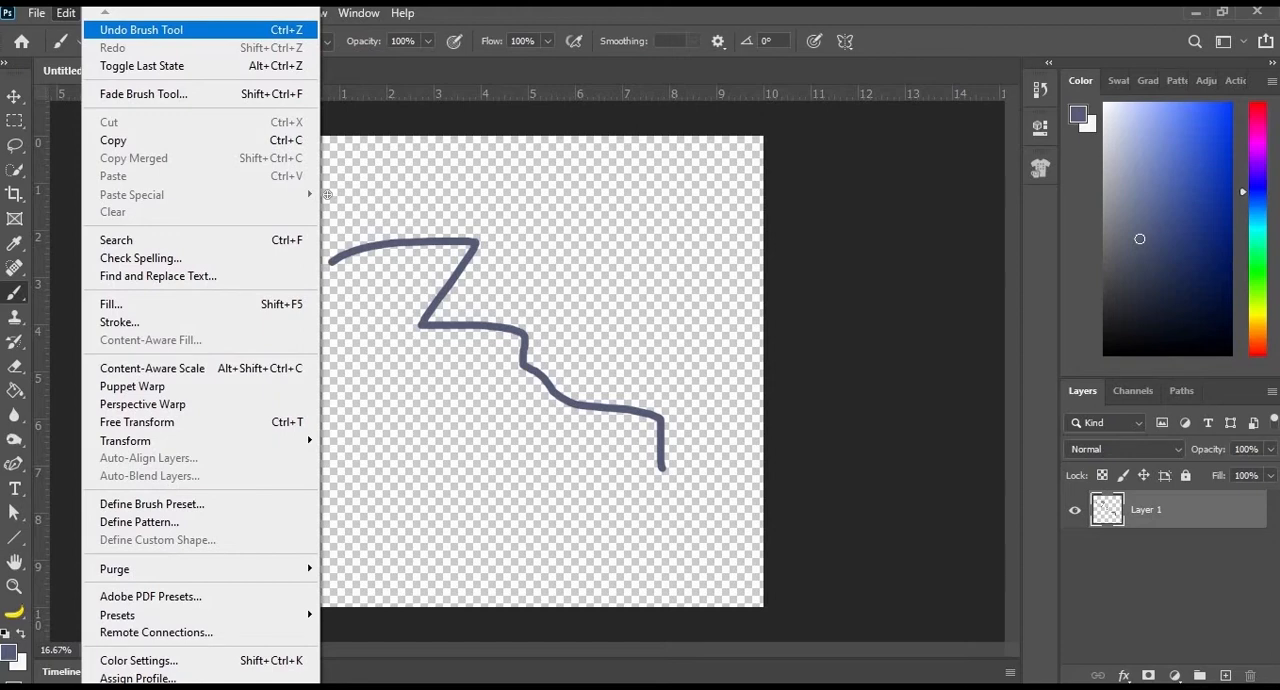
- Turn on Vertical paint symmetry and accept the axis at the centre of the canvas
{"action": "left_click", "coordinate": [844, 42]}
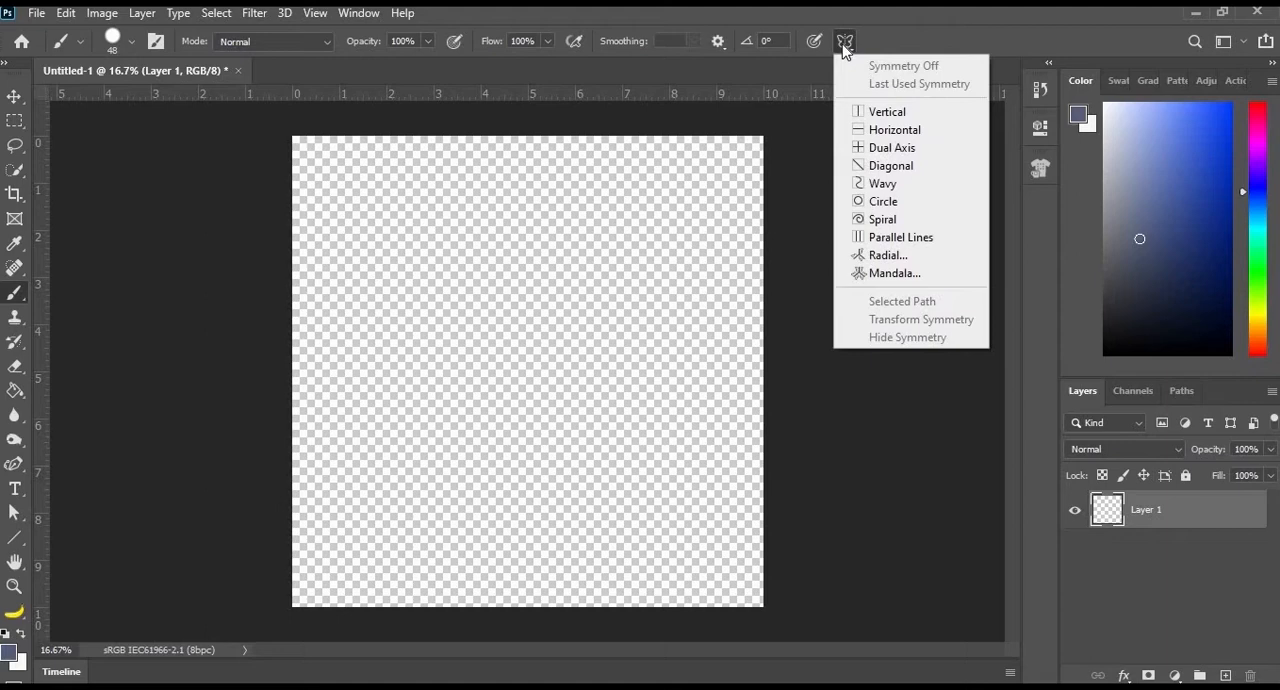
{"action": "left_click", "coordinate": [875, 116]}
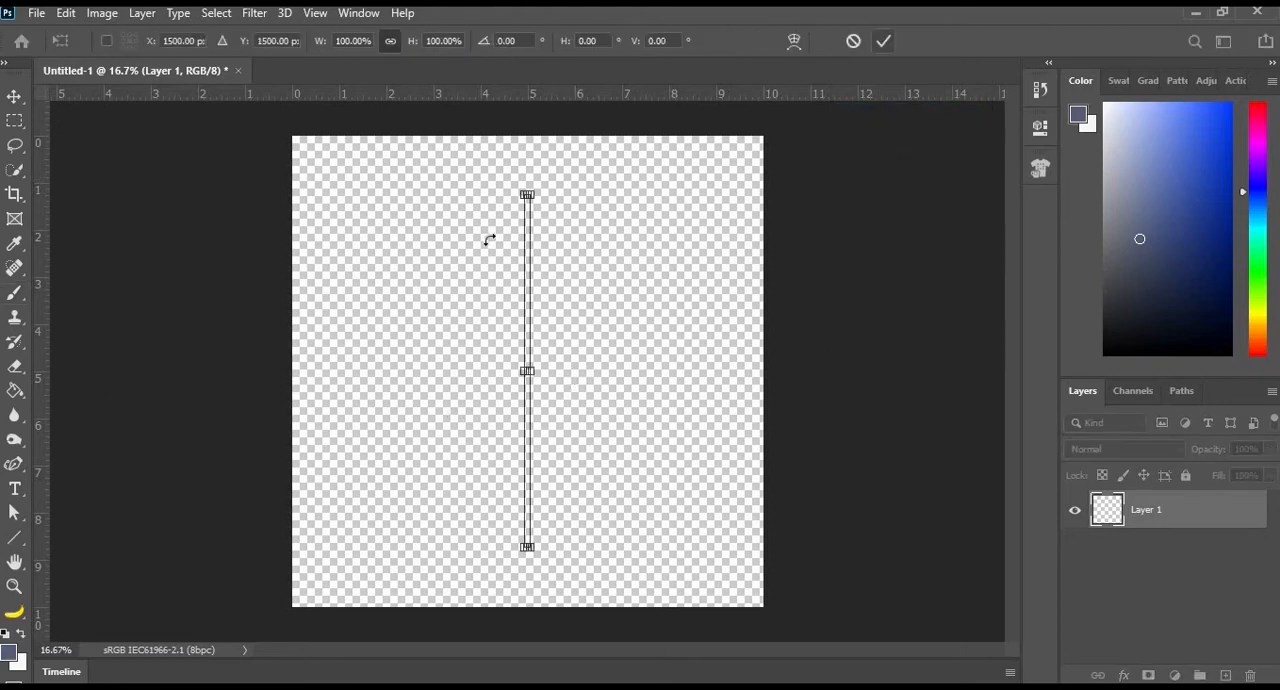
{"action": "left_click", "coordinate": [883, 44]}
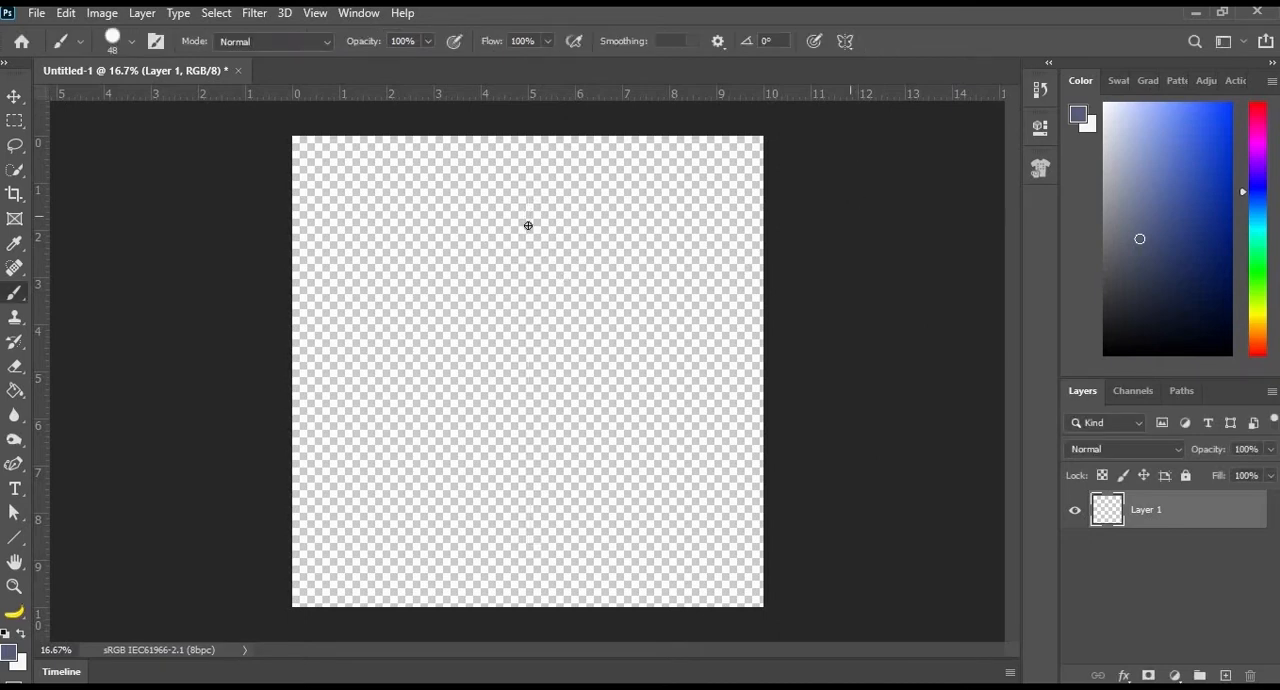
- Paint three mirrored pairs of flowing slate-blue curves around the vertical axis, spanning the upper, outer and lower canvas
{"action": "mouse_move", "coordinate": [493, 212]}
{"action": "left_mouse_down"}
{"action": "mouse_move", "coordinate": [469, 286]}
{"action": "mouse_move", "coordinate": [534, 380]}
{"action": "mouse_move", "coordinate": [499, 443]}
{"action": "mouse_move", "coordinate": [457, 479]}
{"action": "mouse_move", "coordinate": [422, 468]}
{"action": "mouse_move", "coordinate": [392, 418]}
{"action": "mouse_move", "coordinate": [382, 264]}
{"action": "mouse_move", "coordinate": [327, 185]}
{"action": "left_mouse_up"}
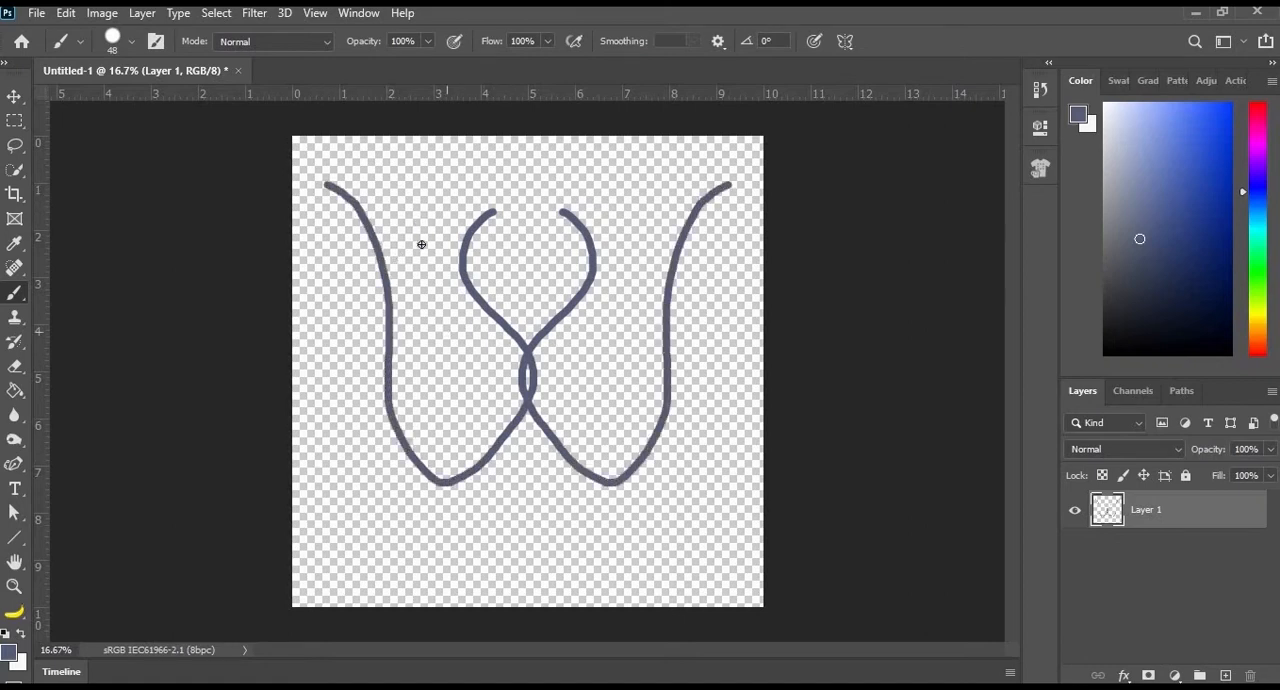
{"action": "left_click_drag", "start_coordinate": [418, 222], "coordinate": [357, 440]}
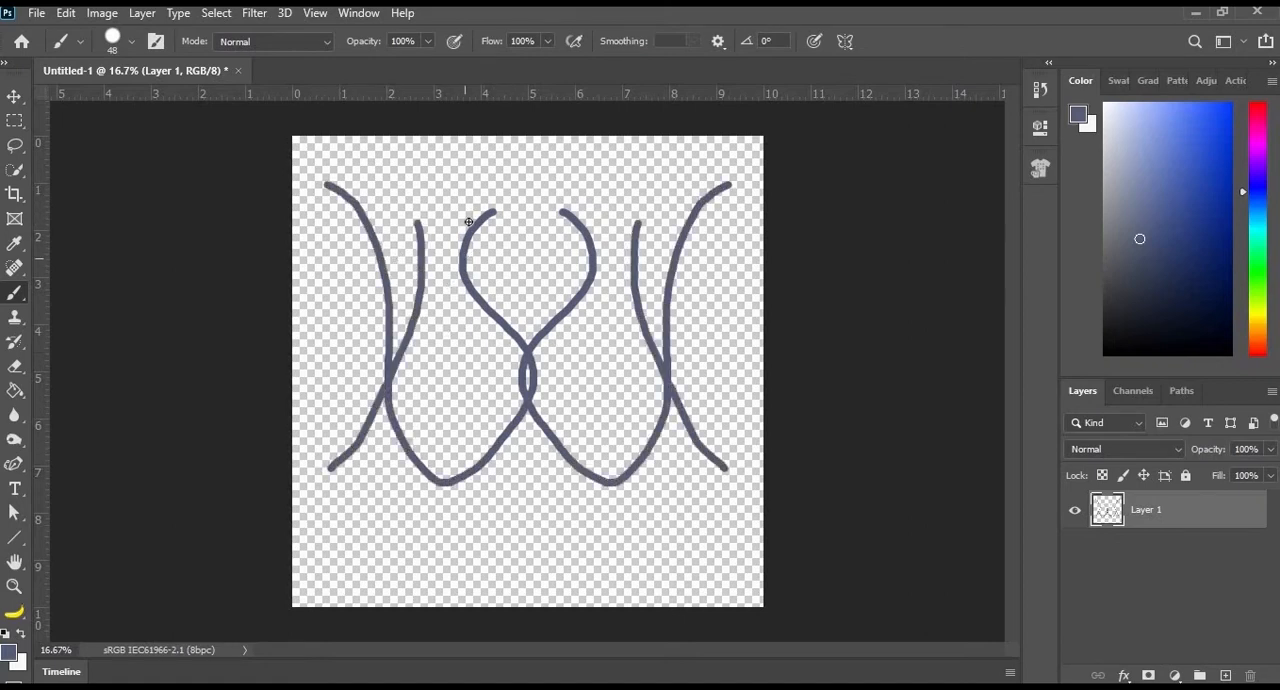
{"action": "mouse_move", "coordinate": [373, 513]}
{"action": "left_mouse_down"}
{"action": "mouse_move", "coordinate": [551, 514]}
{"action": "mouse_move", "coordinate": [560, 478]}
{"action": "left_mouse_up"}
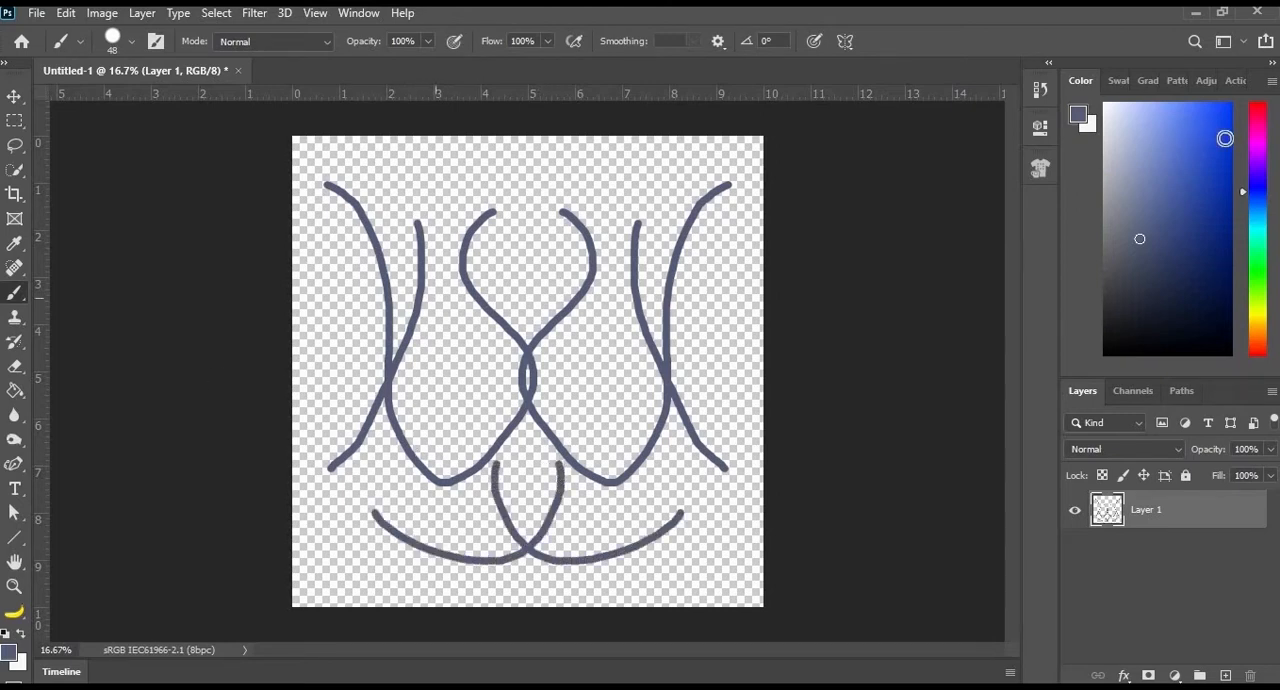
- Set the foreground colour to magenta and paint a mirrored pair of round outlines in the middle of the drawing
{"action": "left_click", "coordinate": [1257, 141]}
{"action": "left_click", "coordinate": [1187, 145]}
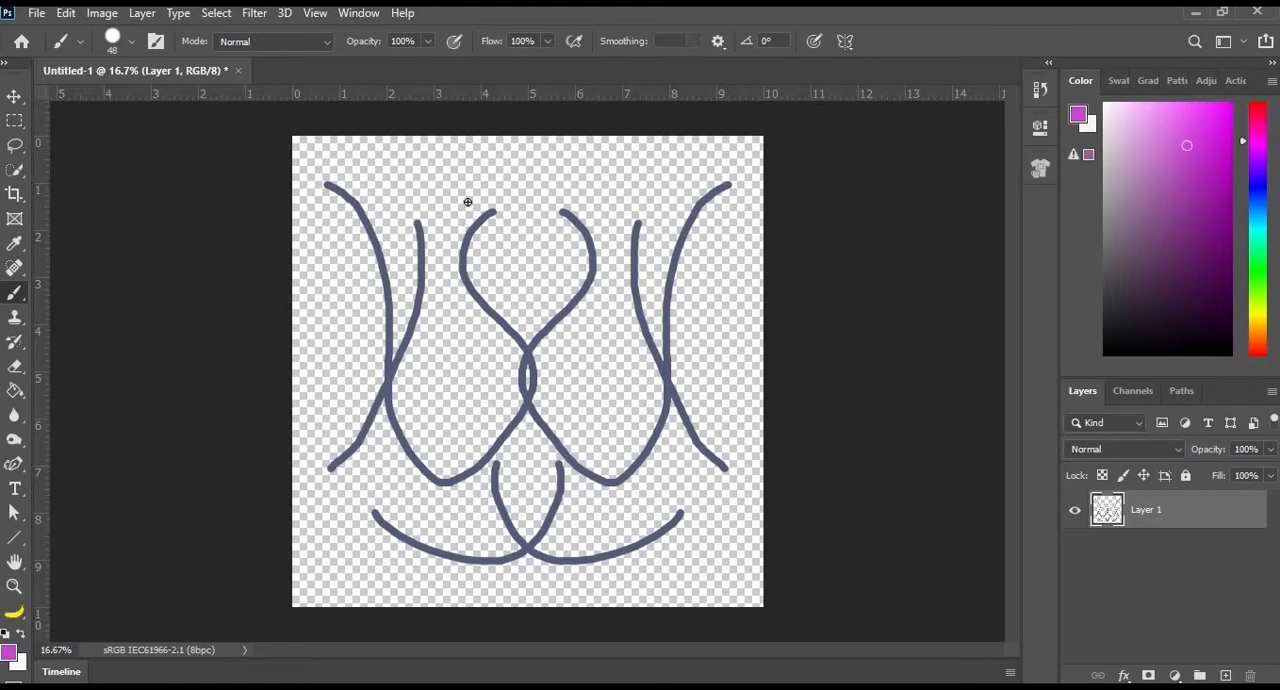
{"action": "left_click_drag", "start_coordinate": [468, 350], "coordinate": [437, 360]}
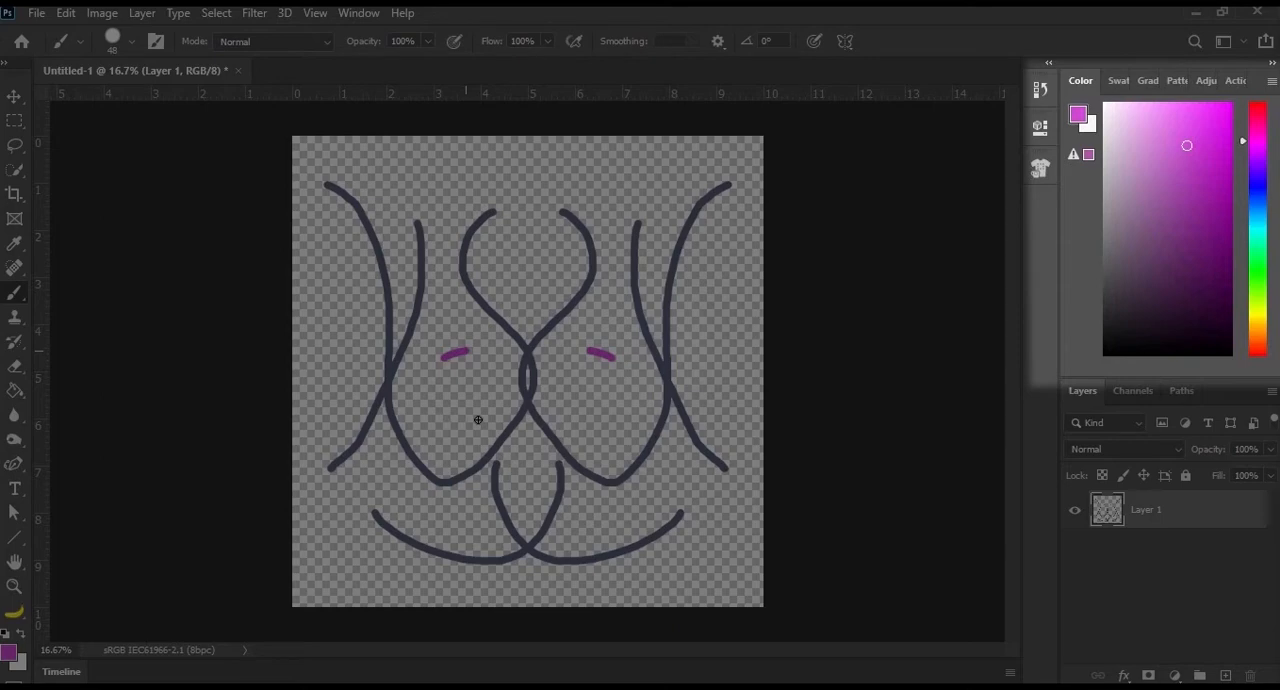
{"action": "left_click", "coordinate": [359, 12]}
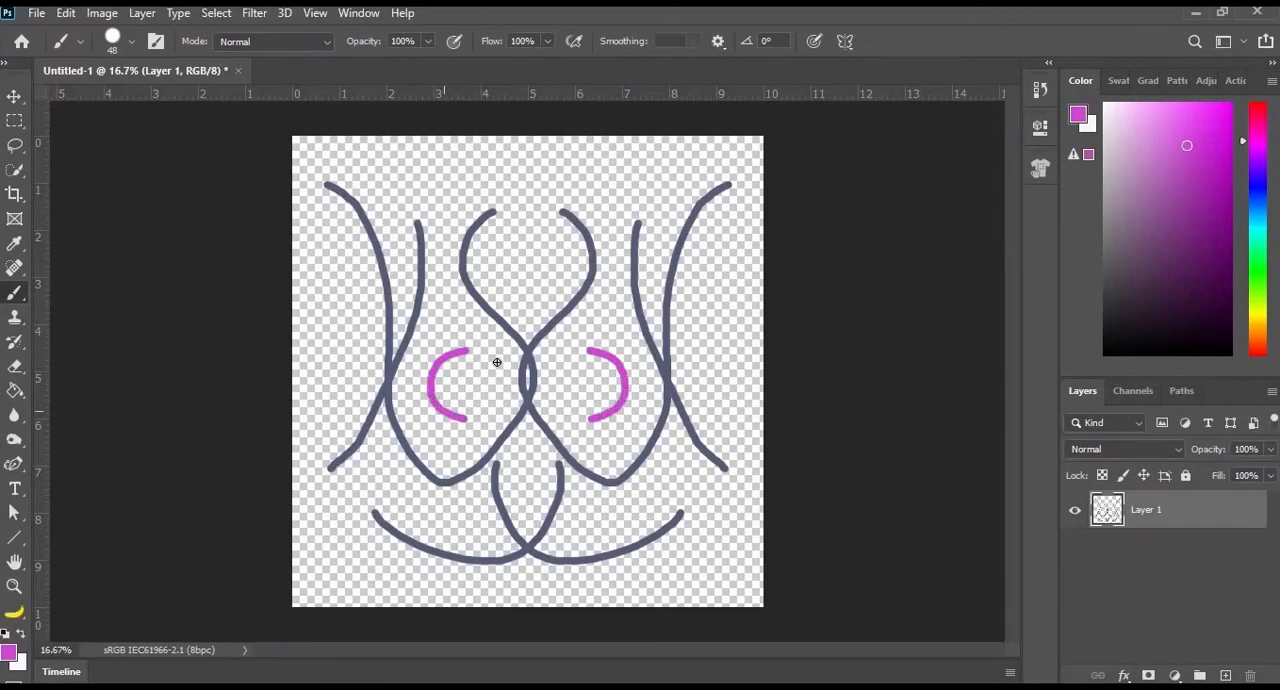
{"action": "mouse_move", "coordinate": [465, 420]}
{"action": "left_mouse_down"}
{"action": "mouse_move", "coordinate": [512, 366]}
{"action": "mouse_move", "coordinate": [468, 350]}
{"action": "mouse_move", "coordinate": [439, 376]}
{"action": "left_mouse_up"}
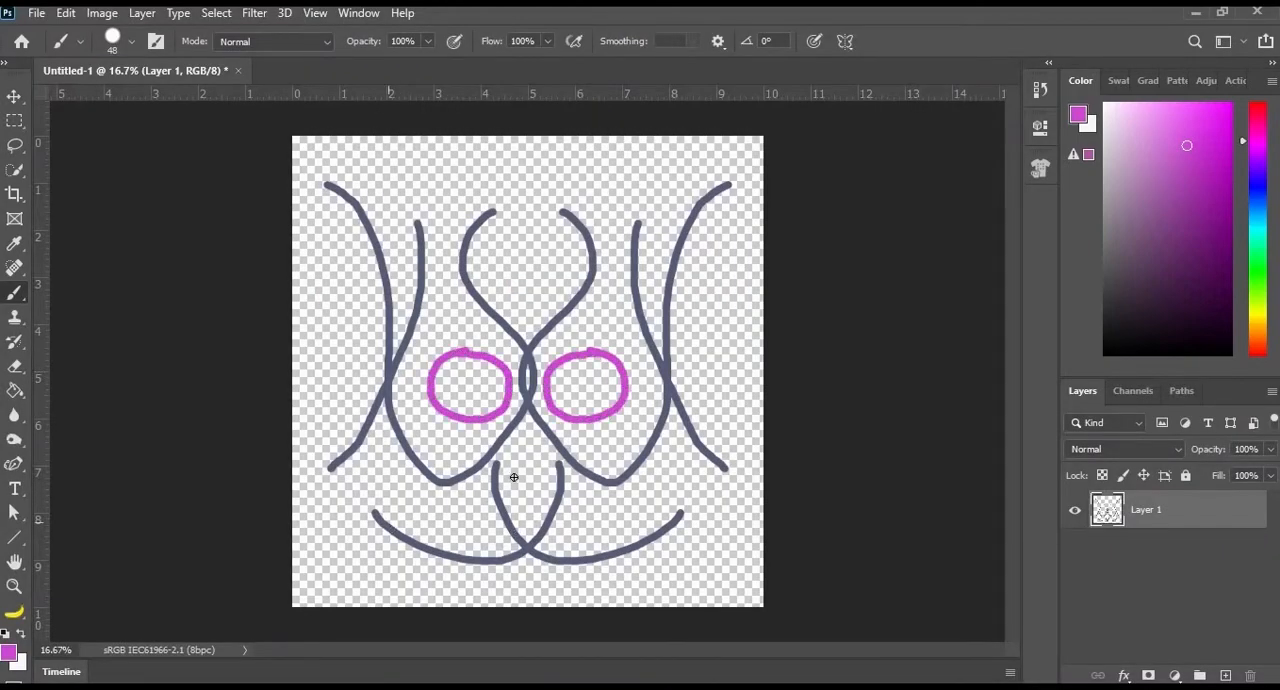
- Paint a short magenta line on the lower axis, three mirrored pairs of whisker-like strokes around it, and a curved pair near the top edge
{"action": "left_click_drag", "start_coordinate": [528, 530], "coordinate": [528, 468]}
{"action": "left_click_drag", "start_coordinate": [397, 488], "coordinate": [474, 503]}
{"action": "left_click_drag", "start_coordinate": [380, 524], "coordinate": [475, 522]}
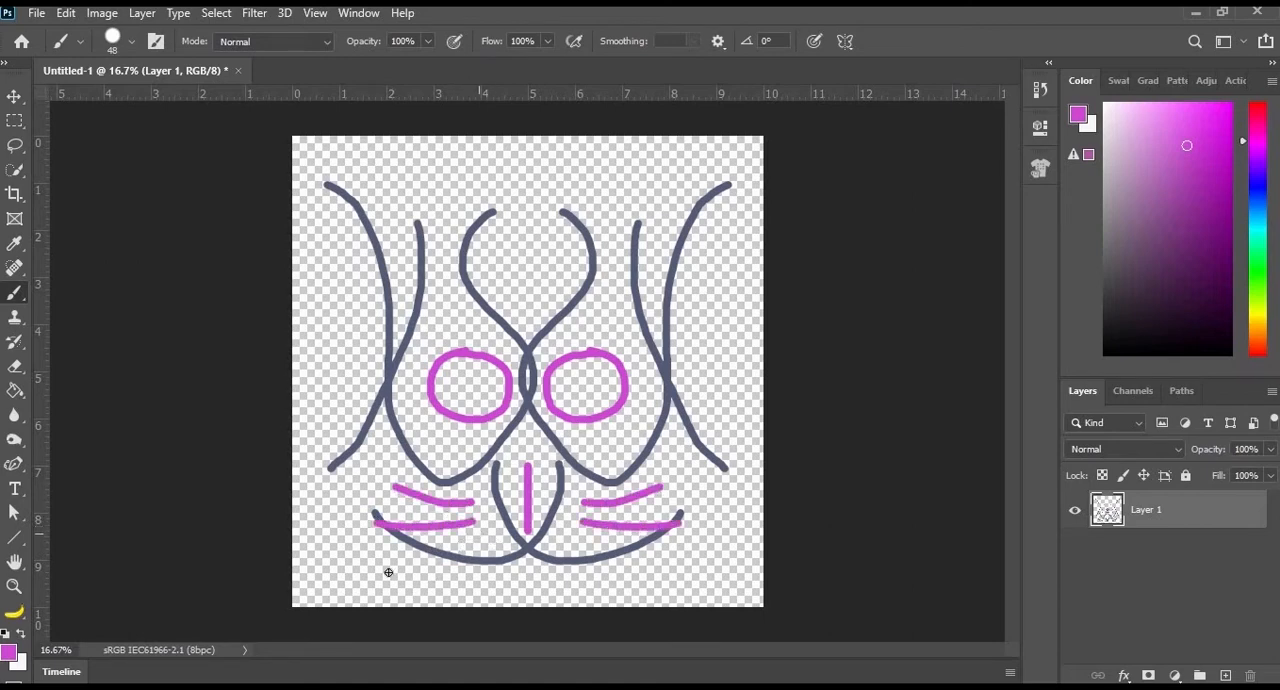
{"action": "left_click_drag", "start_coordinate": [386, 573], "coordinate": [478, 533]}
{"action": "left_click_drag", "start_coordinate": [579, 203], "coordinate": [718, 157]}
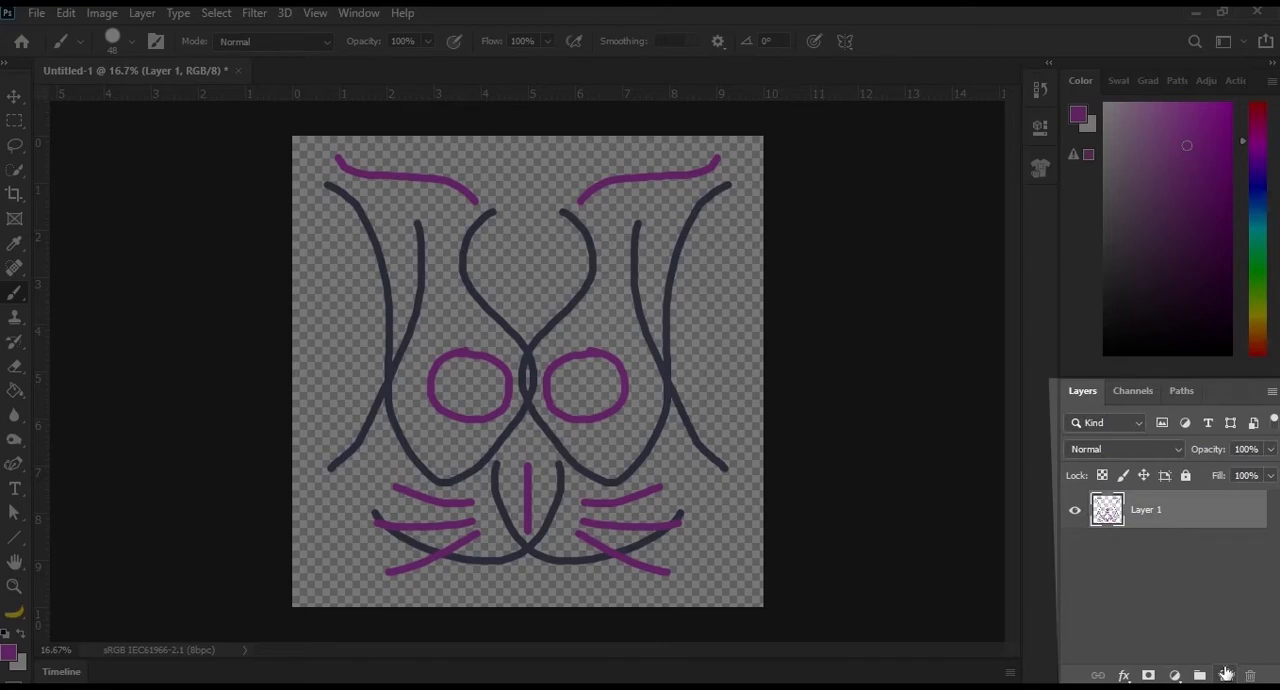
- Add a new layer above Layer 1 and hide Layer 1
{"action": "left_click", "coordinate": [1226, 675]}
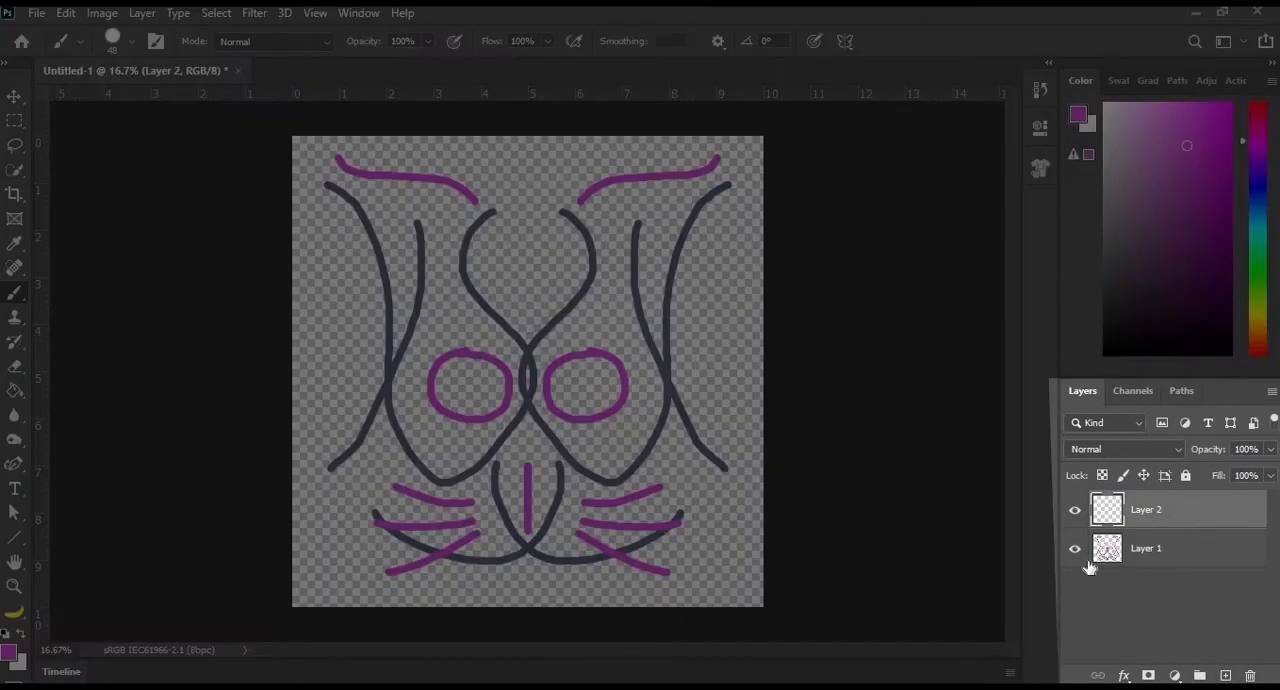
{"action": "left_click", "coordinate": [1074, 548]}
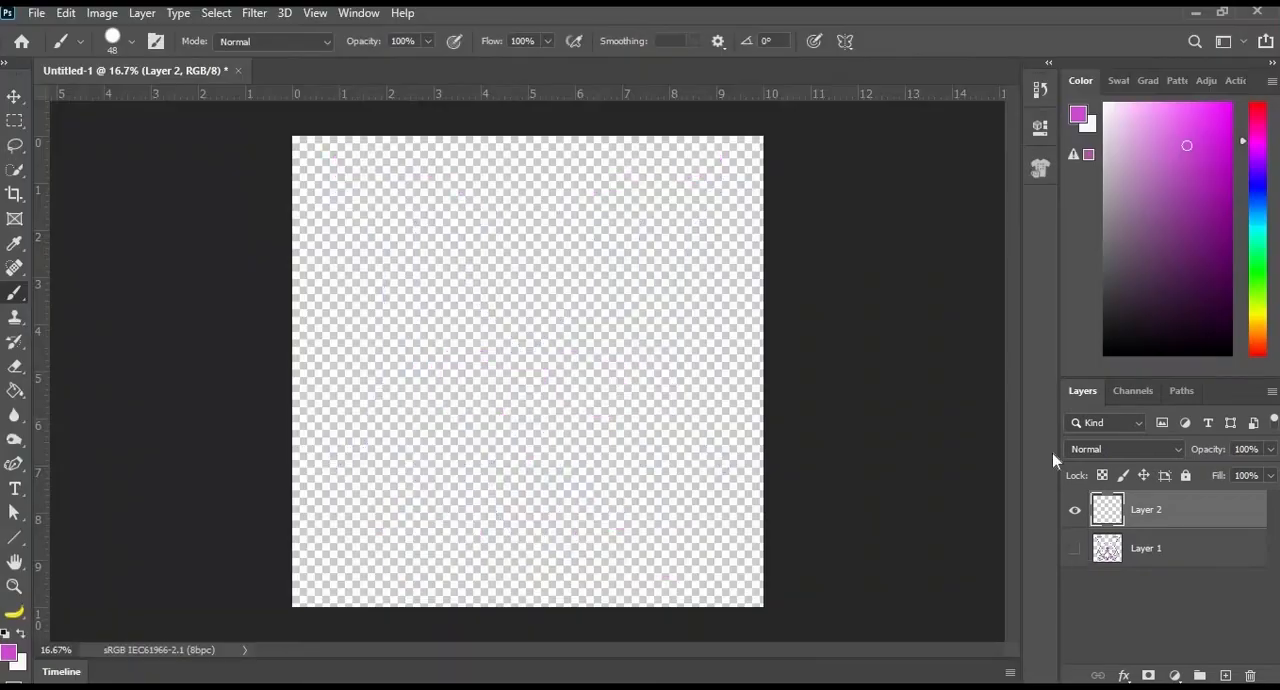
- Set the foreground colour to blue and paint a mirrored wavy vase outline on Layer 2 with a V-shaped notch at the top
{"action": "left_click", "coordinate": [1257, 184]}
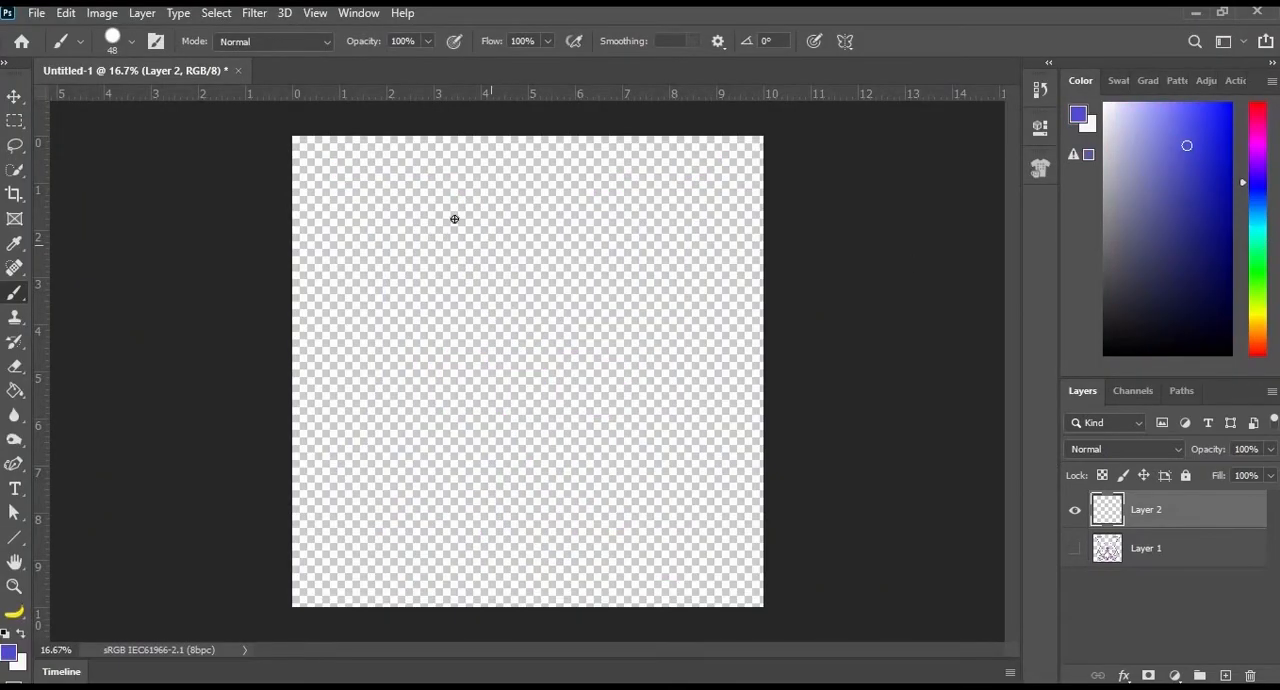
{"action": "mouse_move", "coordinate": [490, 169]}
{"action": "left_mouse_down"}
{"action": "mouse_move", "coordinate": [384, 174]}
{"action": "mouse_move", "coordinate": [473, 270]}
{"action": "left_mouse_up"}
{"action": "mouse_move", "coordinate": [415, 350]}
{"action": "left_mouse_down"}
{"action": "mouse_move", "coordinate": [457, 425]}
{"action": "mouse_move", "coordinate": [412, 521]}
{"action": "mouse_move", "coordinate": [436, 558]}
{"action": "mouse_move", "coordinate": [536, 575]}
{"action": "left_mouse_up"}
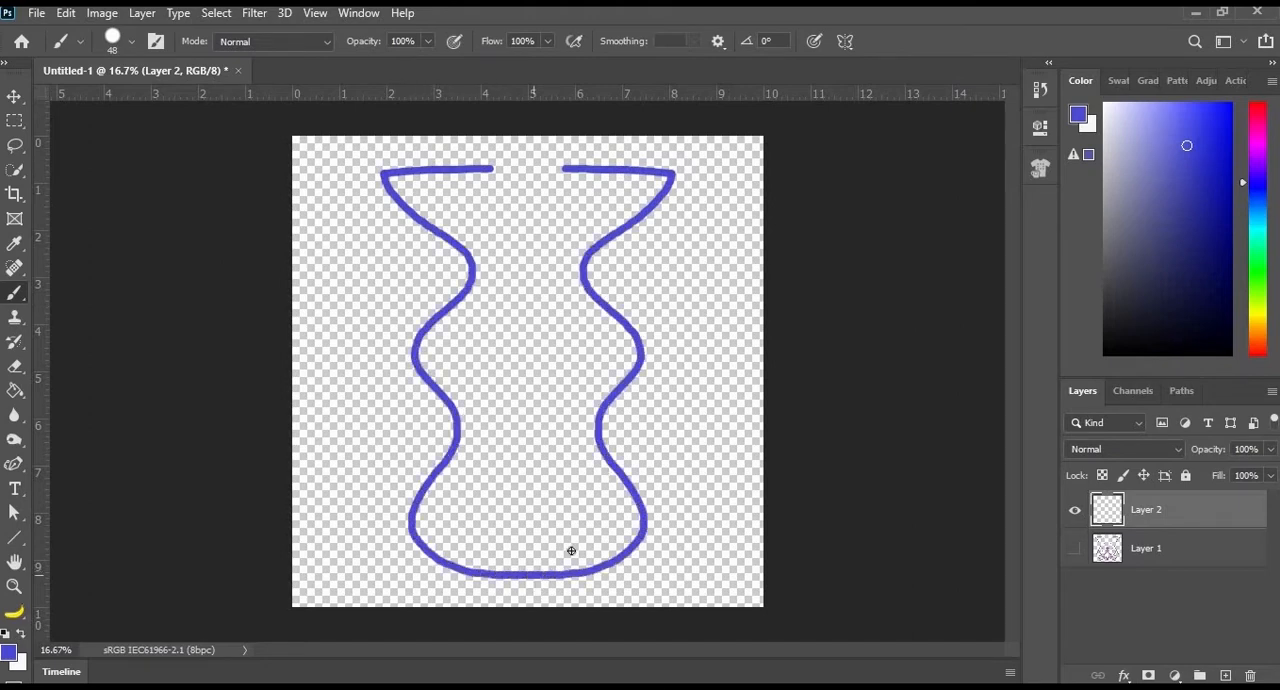
{"action": "left_click_drag", "start_coordinate": [490, 170], "coordinate": [527, 252]}
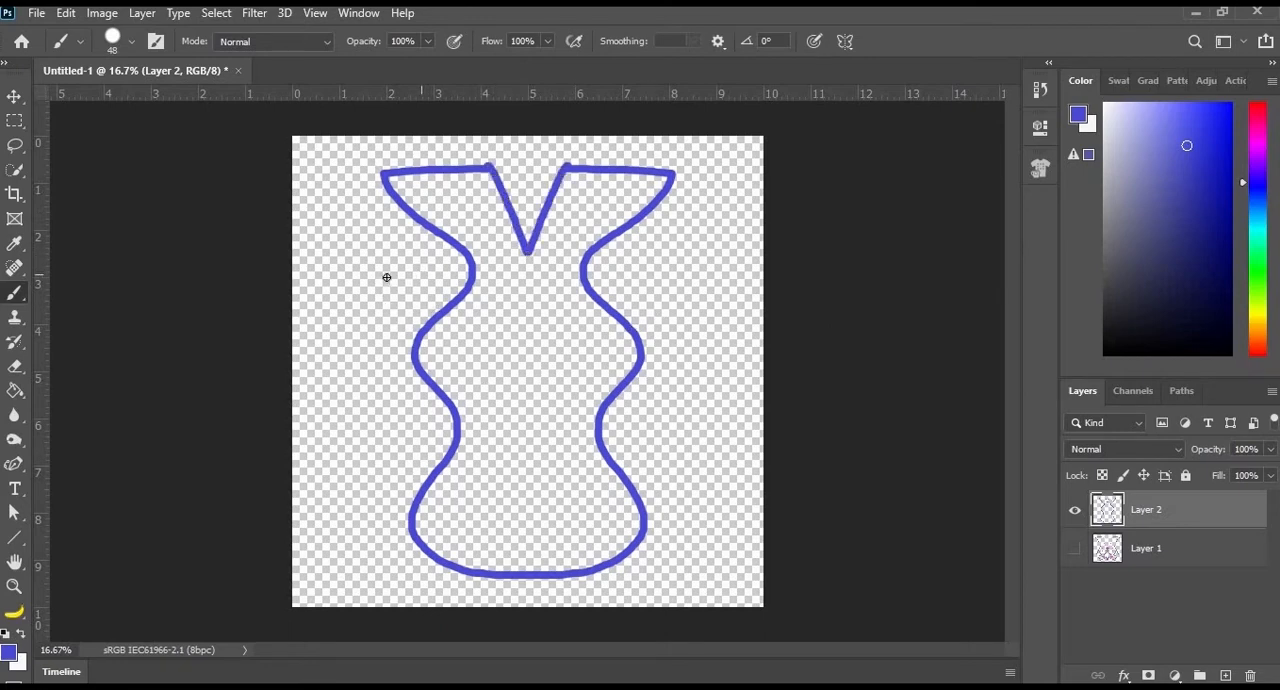
- Paint four mirrored blue wavy strokes across the vase outline, two at mid-height, one crossing its base and one peaking at the top edge
{"action": "mouse_move", "coordinate": [505, 316]}
{"action": "left_mouse_down"}
{"action": "mouse_move", "coordinate": [467, 311]}
{"action": "mouse_move", "coordinate": [401, 263]}
{"action": "mouse_move", "coordinate": [309, 249]}
{"action": "left_mouse_up"}
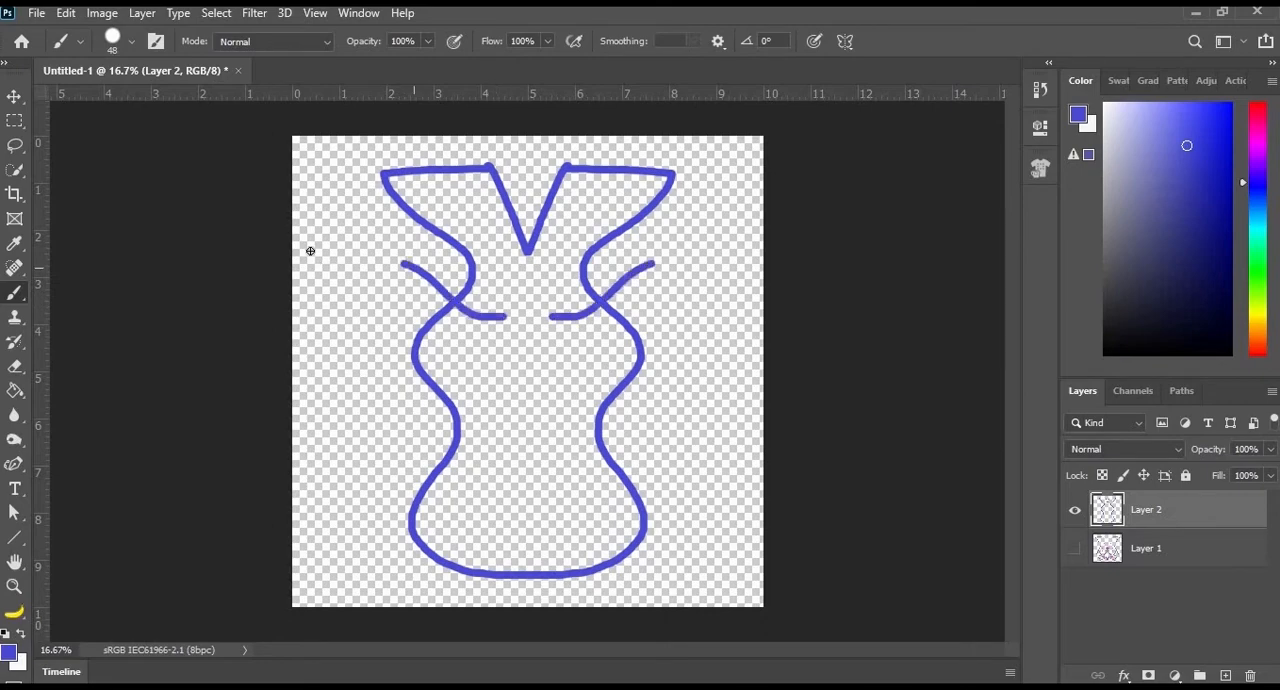
{"action": "mouse_move", "coordinate": [489, 357]}
{"action": "left_mouse_down"}
{"action": "mouse_move", "coordinate": [422, 381]}
{"action": "mouse_move", "coordinate": [378, 424]}
{"action": "mouse_move", "coordinate": [336, 413]}
{"action": "left_mouse_up"}
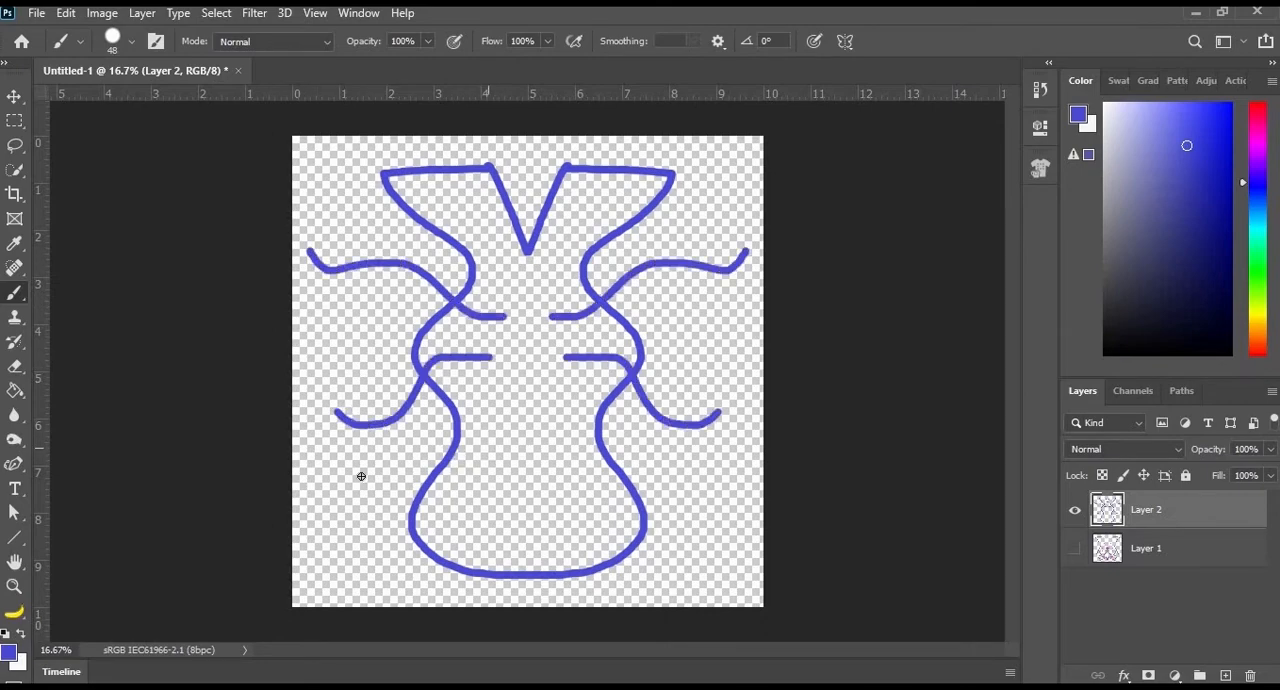
{"action": "mouse_move", "coordinate": [345, 480]}
{"action": "left_mouse_down"}
{"action": "mouse_move", "coordinate": [465, 458]}
{"action": "mouse_move", "coordinate": [700, 542]}
{"action": "left_mouse_up"}
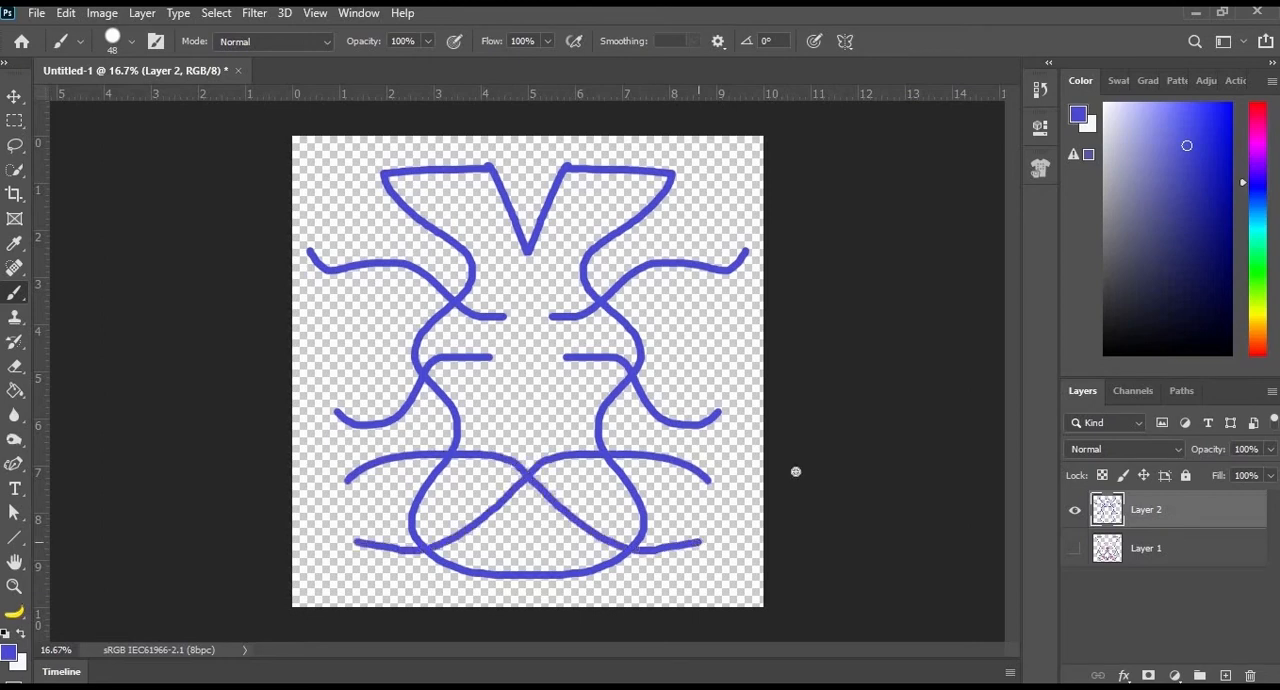
{"action": "mouse_move", "coordinate": [352, 220]}
{"action": "left_mouse_down"}
{"action": "mouse_move", "coordinate": [382, 227]}
{"action": "mouse_move", "coordinate": [498, 182]}
{"action": "mouse_move", "coordinate": [530, 138]}
{"action": "left_mouse_up"}
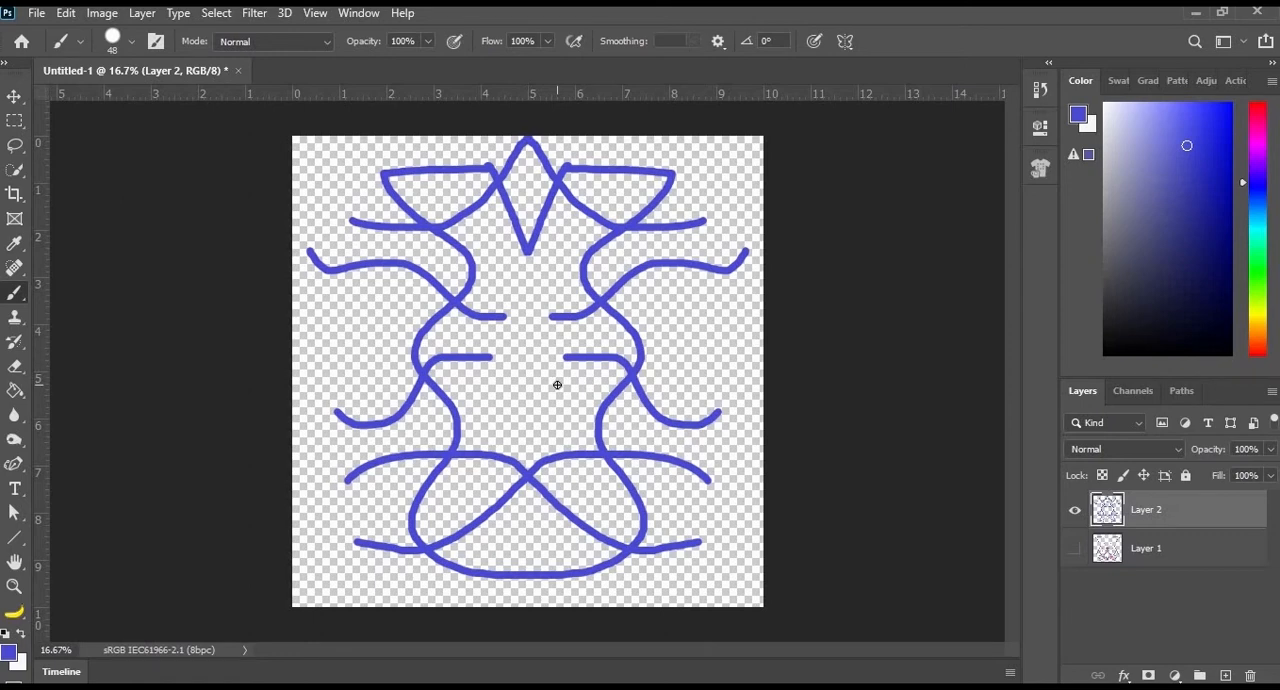
- Set the foreground colour to pinkish red and paint three mirrored pairs of angular strokes along the sides and a chain of loops down the axis
{"action": "left_click", "coordinate": [1257, 110]}
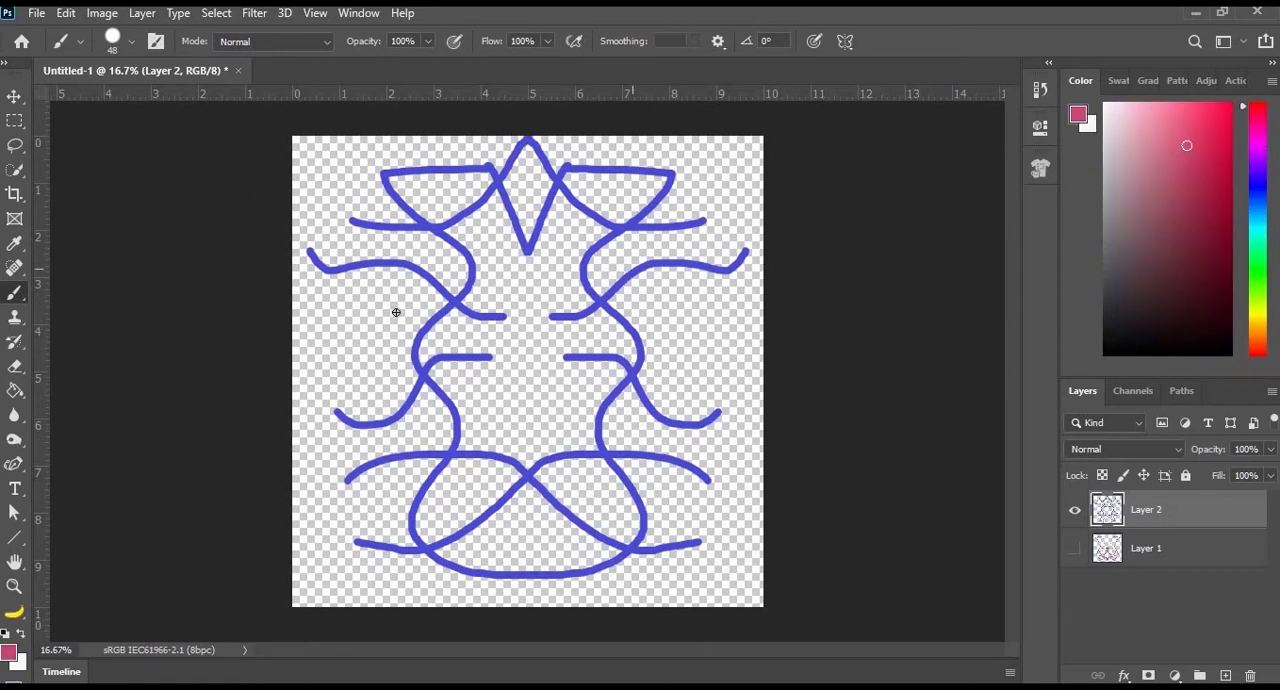
{"action": "mouse_move", "coordinate": [314, 287]}
{"action": "left_mouse_down"}
{"action": "mouse_move", "coordinate": [390, 345]}
{"action": "mouse_move", "coordinate": [307, 392]}
{"action": "left_mouse_up"}
{"action": "mouse_move", "coordinate": [314, 478]}
{"action": "left_mouse_down"}
{"action": "mouse_move", "coordinate": [369, 532]}
{"action": "mouse_move", "coordinate": [307, 578]}
{"action": "left_mouse_up"}
{"action": "mouse_move", "coordinate": [306, 205]}
{"action": "left_mouse_down"}
{"action": "mouse_move", "coordinate": [374, 189]}
{"action": "mouse_move", "coordinate": [324, 136]}
{"action": "left_mouse_up"}
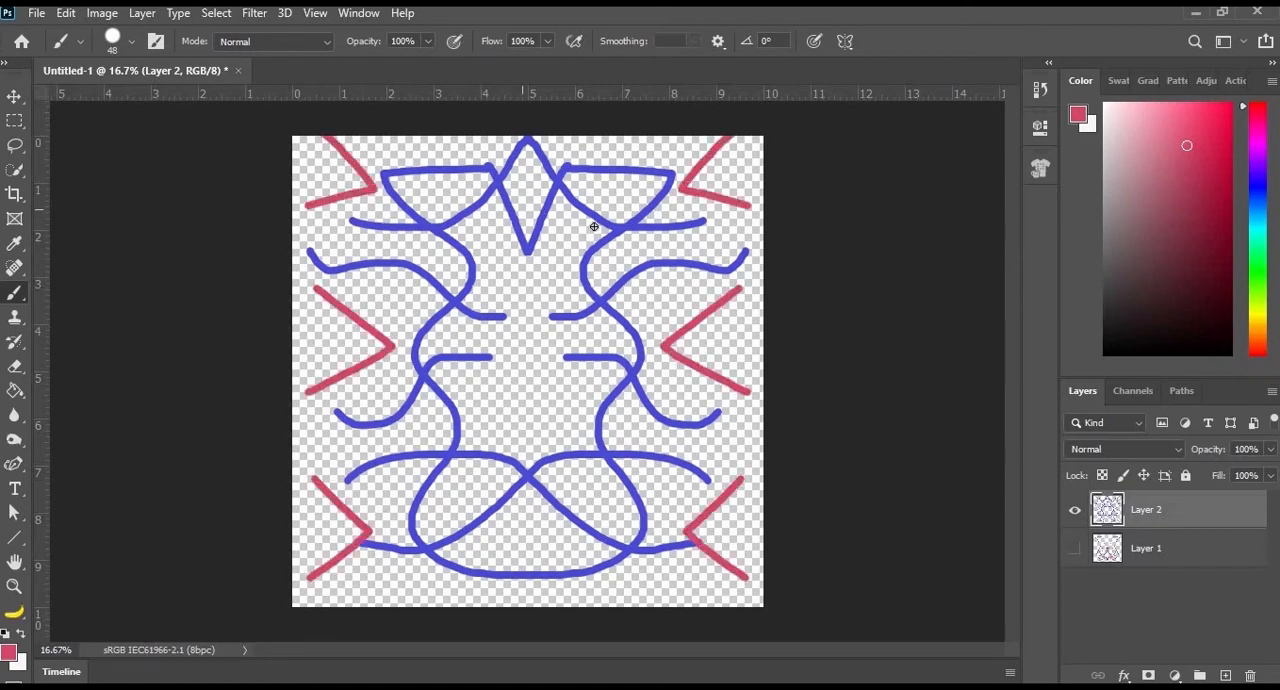
{"action": "mouse_move", "coordinate": [494, 296]}
{"action": "left_mouse_down"}
{"action": "mouse_move", "coordinate": [542, 338]}
{"action": "mouse_move", "coordinate": [539, 388]}
{"action": "mouse_move", "coordinate": [474, 435]}
{"action": "mouse_move", "coordinate": [567, 547]}
{"action": "mouse_move", "coordinate": [484, 612]}
{"action": "left_mouse_up"}
{"action": "mouse_move", "coordinate": [525, 265]}
{"action": "left_mouse_down"}
{"action": "mouse_move", "coordinate": [543, 224]}
{"action": "mouse_move", "coordinate": [497, 161]}
{"action": "mouse_move", "coordinate": [528, 127]}
{"action": "left_mouse_up"}
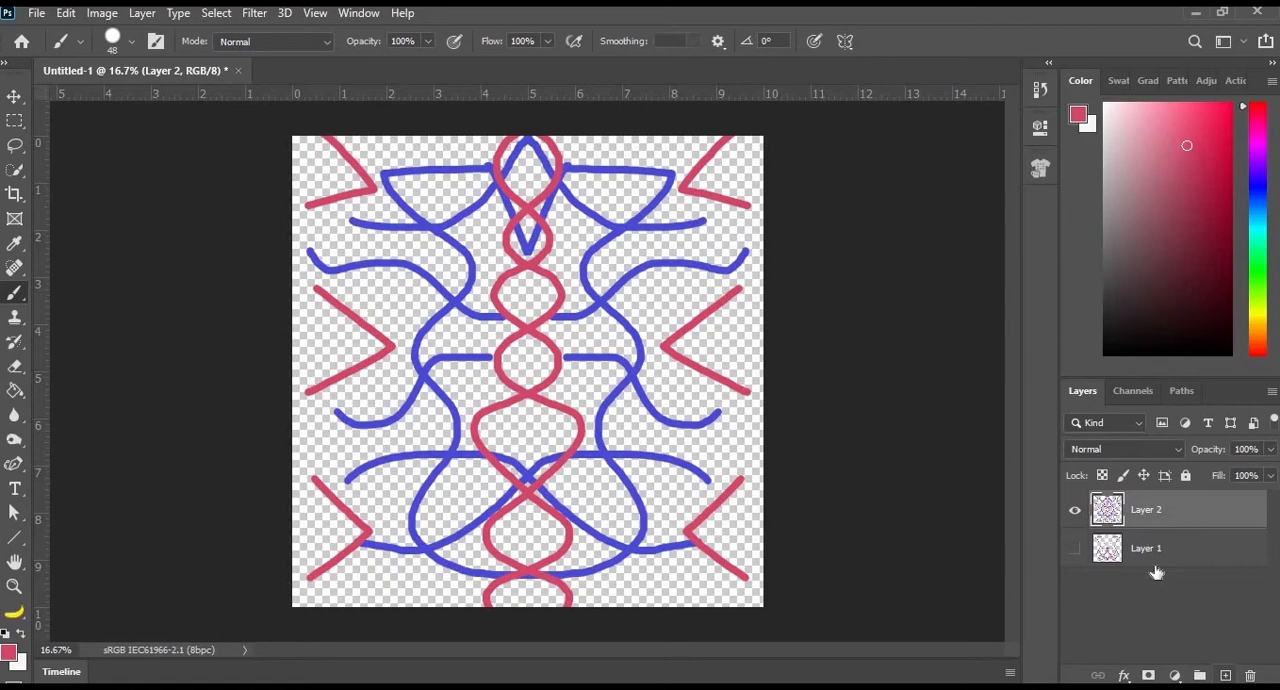
- Add another new layer above Layer 2 and hide Layer 2
{"action": "key", "text": "ctrl+shift+alt+n"}
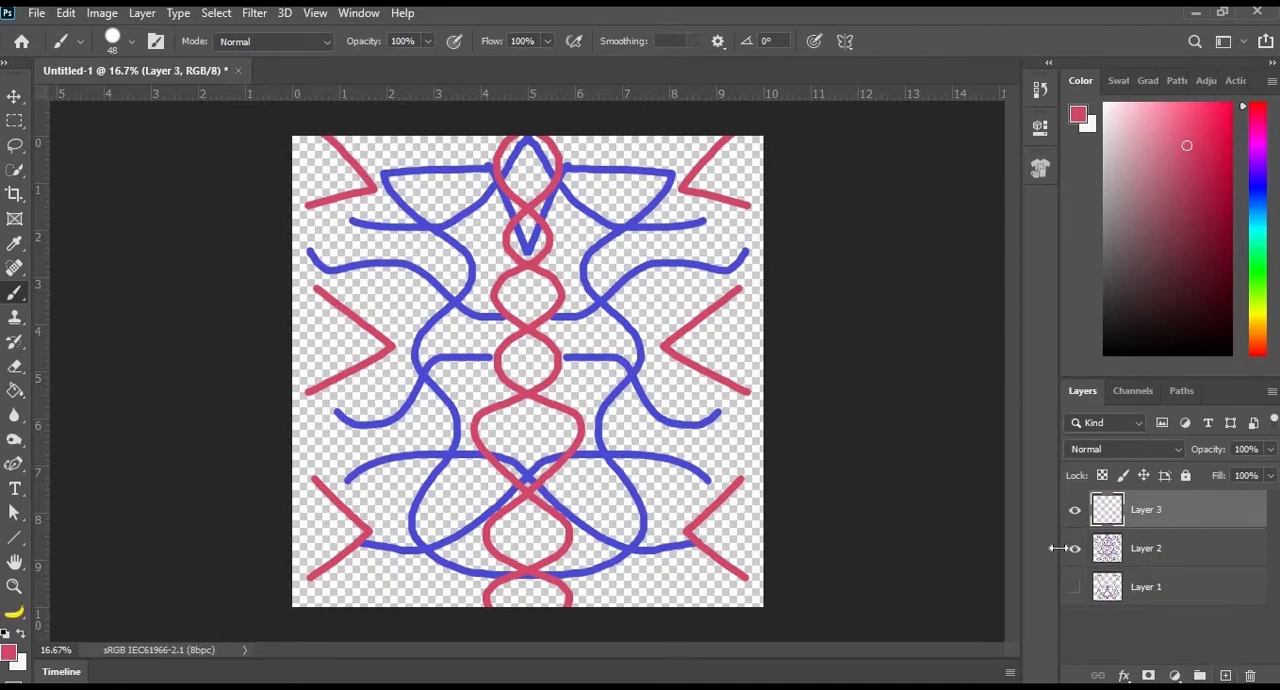
{"action": "left_click", "coordinate": [1075, 548]}
- Apply Horizontal paint symmetry on Layer 3 and paint a looping pinkish-red stroke mirrored above and below the axis
{"action": "left_click", "coordinate": [845, 40]}
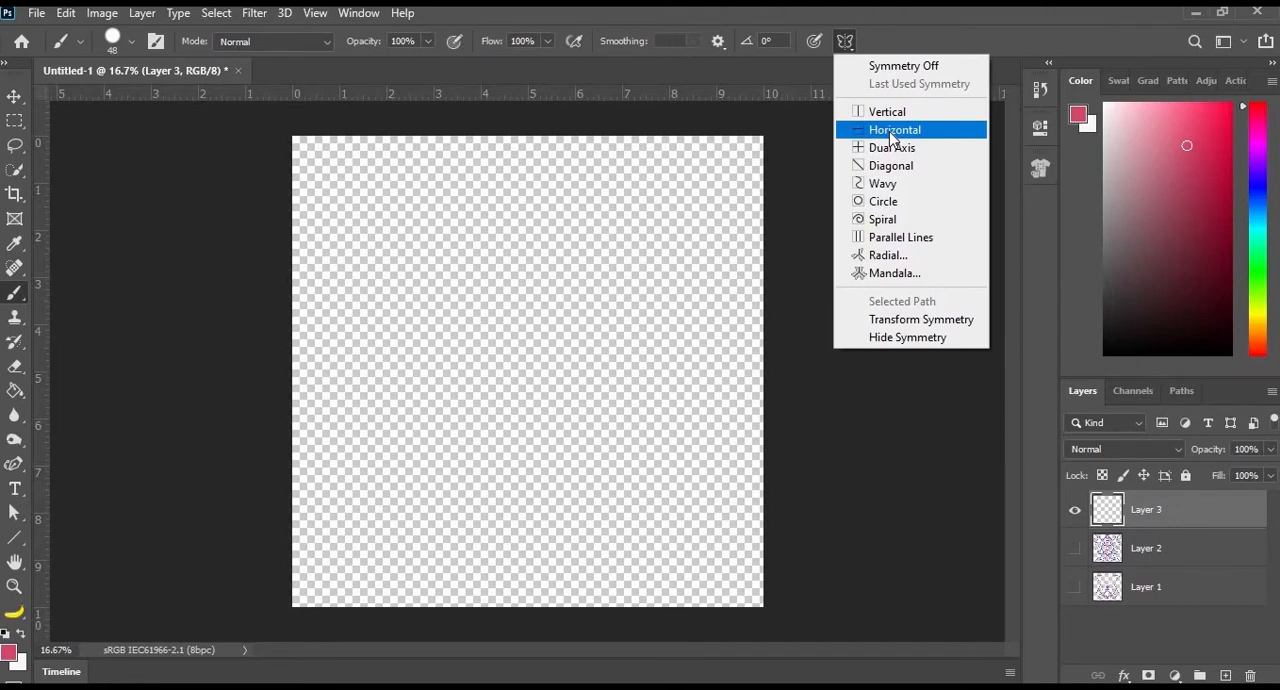
{"action": "left_click", "coordinate": [893, 130]}
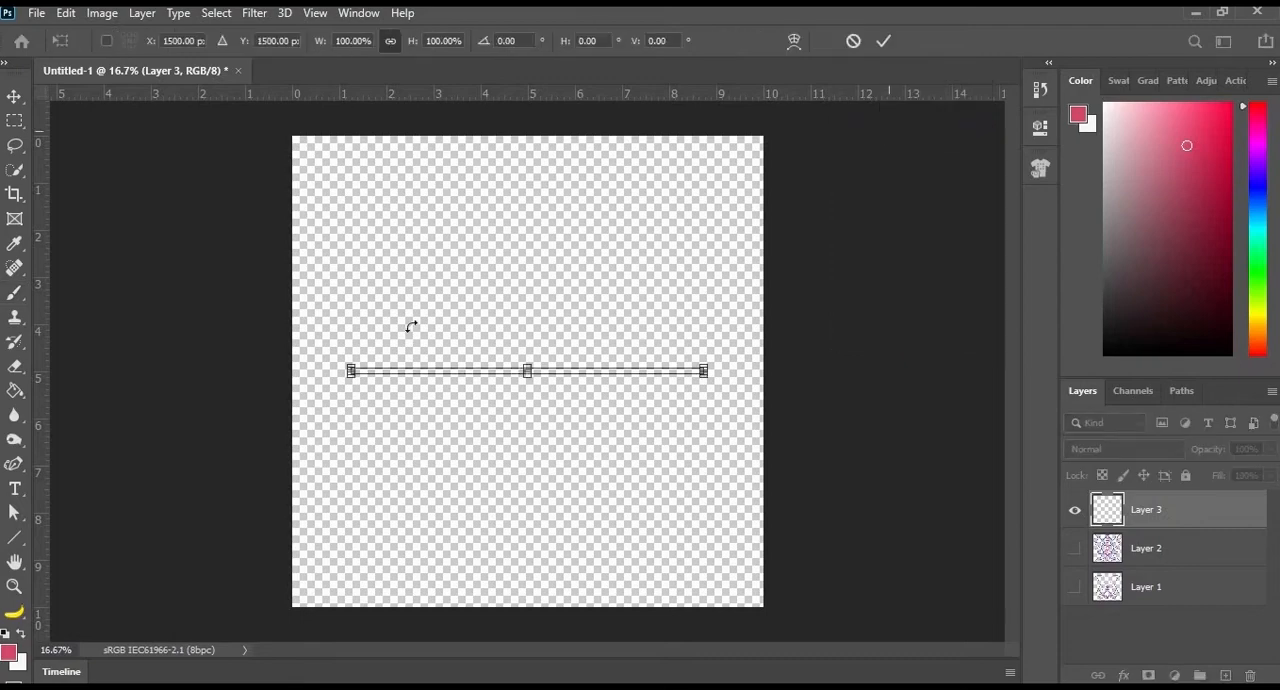
{"action": "key", "text": "Return"}
{"action": "mouse_move", "coordinate": [349, 437]}
{"action": "left_mouse_down"}
{"action": "mouse_move", "coordinate": [499, 301]}
{"action": "mouse_move", "coordinate": [546, 219]}
{"action": "mouse_move", "coordinate": [619, 298]}
{"action": "mouse_move", "coordinate": [610, 381]}
{"action": "mouse_move", "coordinate": [635, 448]}
{"action": "mouse_move", "coordinate": [706, 447]}
{"action": "mouse_move", "coordinate": [651, 382]}
{"action": "mouse_move", "coordinate": [439, 272]}
{"action": "mouse_move", "coordinate": [369, 194]}
{"action": "left_mouse_up"}
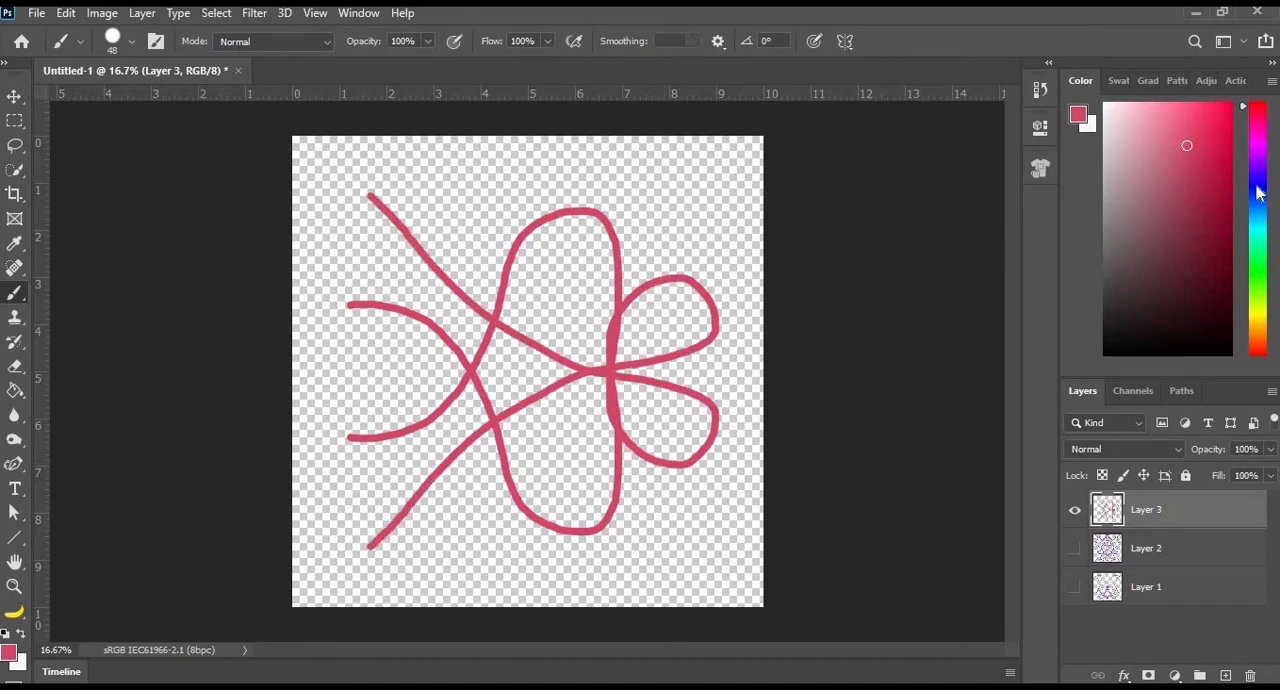
- Set the foreground colour to green and paint mirrored wavy strokes over the pinkish-red pattern, crossing on the horizontal axis
{"action": "left_click", "coordinate": [1257, 268]}
{"action": "mouse_move", "coordinate": [327, 350]}
{"action": "left_mouse_down"}
{"action": "mouse_move", "coordinate": [452, 310]}
{"action": "mouse_move", "coordinate": [536, 204]}
{"action": "mouse_move", "coordinate": [639, 225]}
{"action": "mouse_move", "coordinate": [690, 330]}
{"action": "mouse_move", "coordinate": [717, 261]}
{"action": "mouse_move", "coordinate": [485, 340]}
{"action": "mouse_move", "coordinate": [440, 250]}
{"action": "left_mouse_up"}
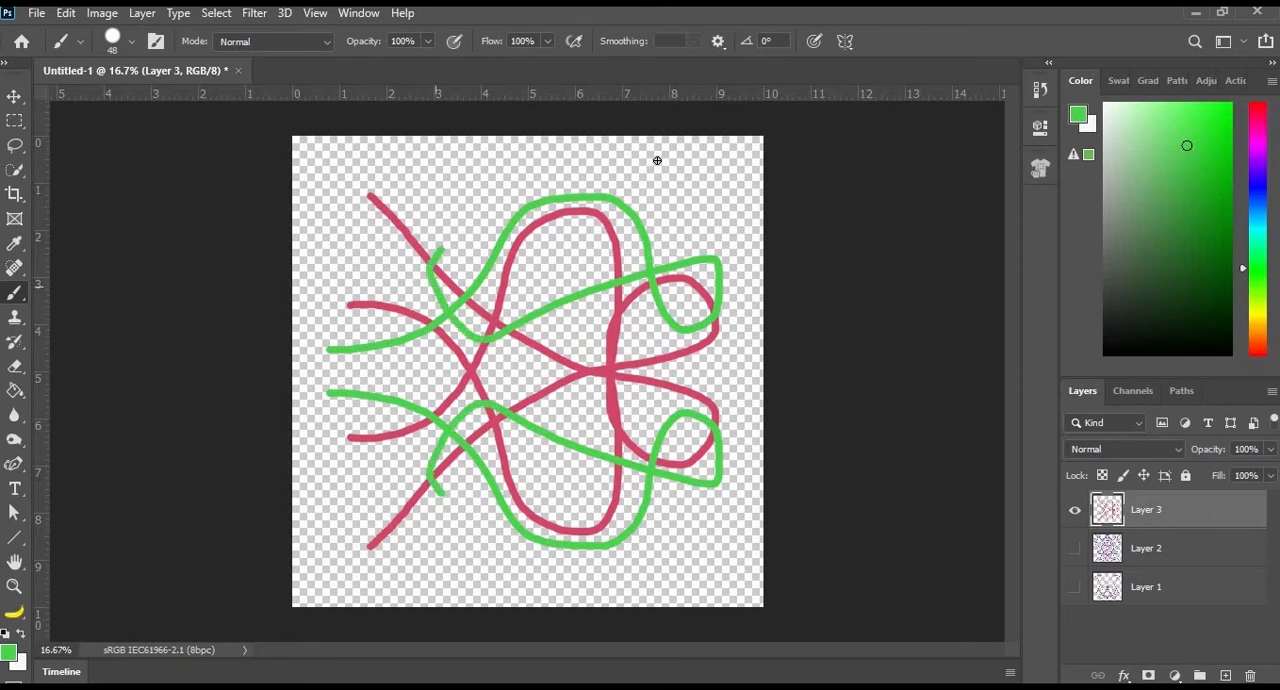
{"action": "left_click_drag", "start_coordinate": [657, 160], "coordinate": [657, 160]}
{"action": "mouse_move", "coordinate": [446, 163]}
{"action": "left_mouse_down"}
{"action": "mouse_move", "coordinate": [544, 277]}
{"action": "mouse_move", "coordinate": [646, 598]}
{"action": "left_mouse_up"}
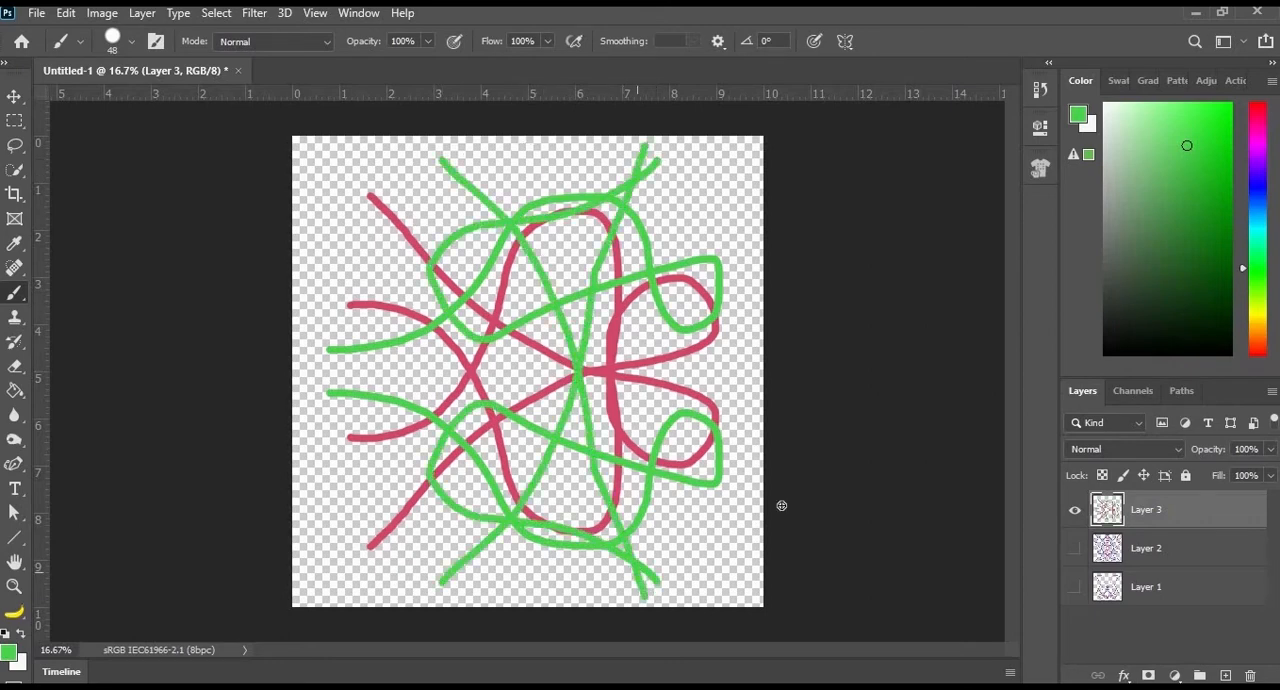
- Add a new layer above Layer 3 and hide Layer 3, keeping the Brush tool active
{"action": "key", "text": "u"}
{"action": "left_click", "coordinate": [1225, 676]}
{"action": "left_click", "coordinate": [1075, 548]}
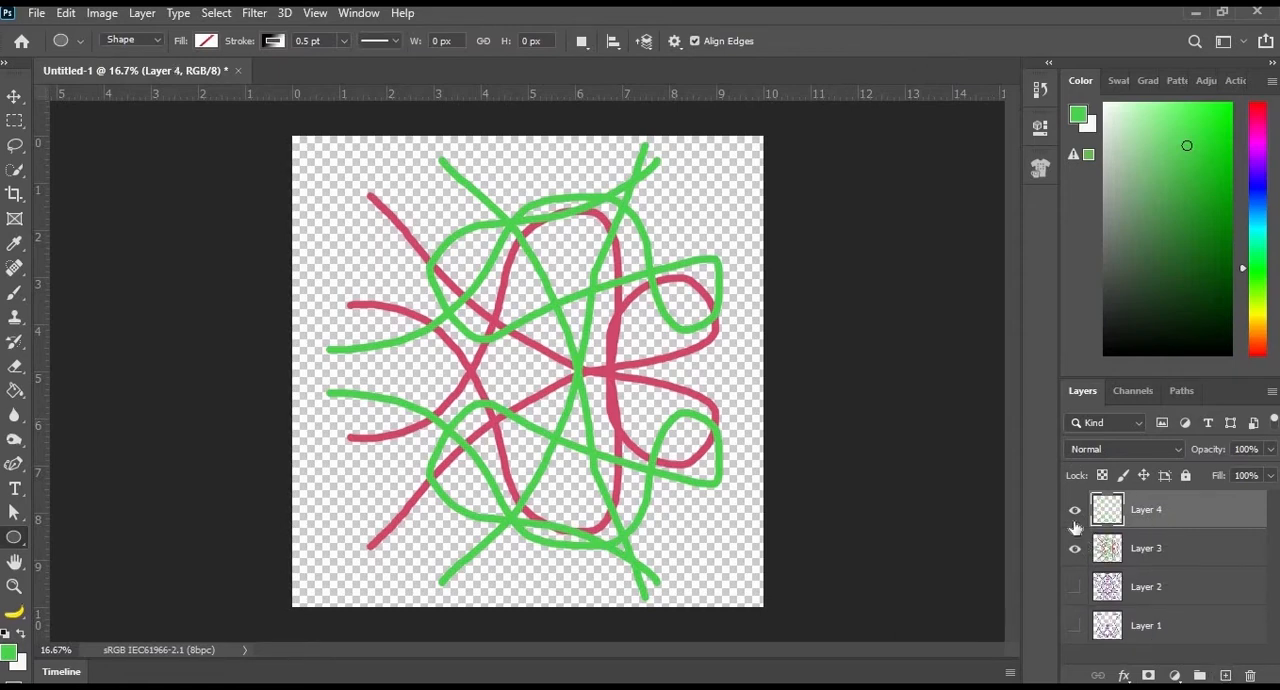
{"action": "key", "text": "b"}
- Paint a mirrored green fish outline on Layer 4, with a crescent tail and a rounded body tapering to a pointed nose
{"action": "mouse_move", "coordinate": [368, 371]}
{"action": "left_mouse_down"}
{"action": "mouse_move", "coordinate": [351, 229]}
{"action": "mouse_move", "coordinate": [396, 374]}
{"action": "left_mouse_up"}
{"action": "mouse_move", "coordinate": [390, 301]}
{"action": "left_mouse_down"}
{"action": "mouse_move", "coordinate": [537, 297]}
{"action": "mouse_move", "coordinate": [657, 323]}
{"action": "mouse_move", "coordinate": [705, 377]}
{"action": "left_mouse_up"}
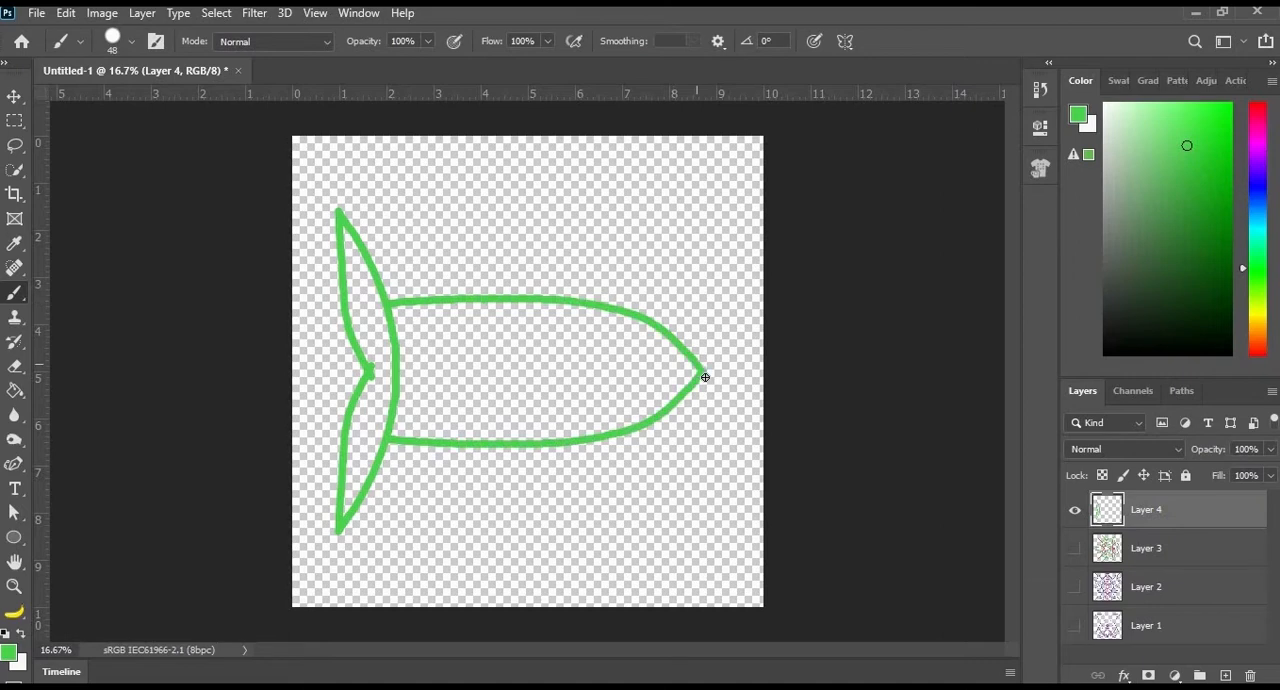
{"action": "key", "text": "ctrl+z"}
{"action": "mouse_move", "coordinate": [401, 348]}
{"action": "left_mouse_down"}
{"action": "mouse_move", "coordinate": [520, 300]}
{"action": "mouse_move", "coordinate": [629, 297]}
{"action": "mouse_move", "coordinate": [700, 323]}
{"action": "mouse_move", "coordinate": [752, 376]}
{"action": "left_mouse_up"}
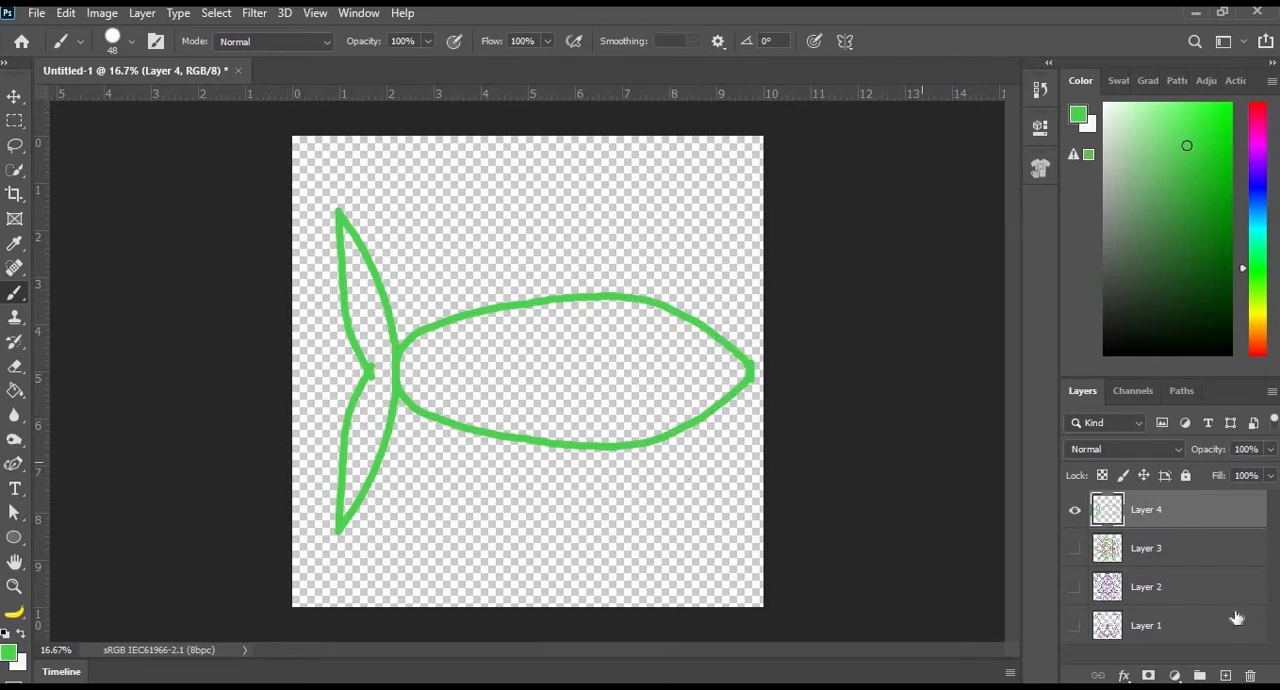
- Add a new layer above the fish outline and turn paint symmetry off
{"action": "left_click", "coordinate": [1226, 676]}
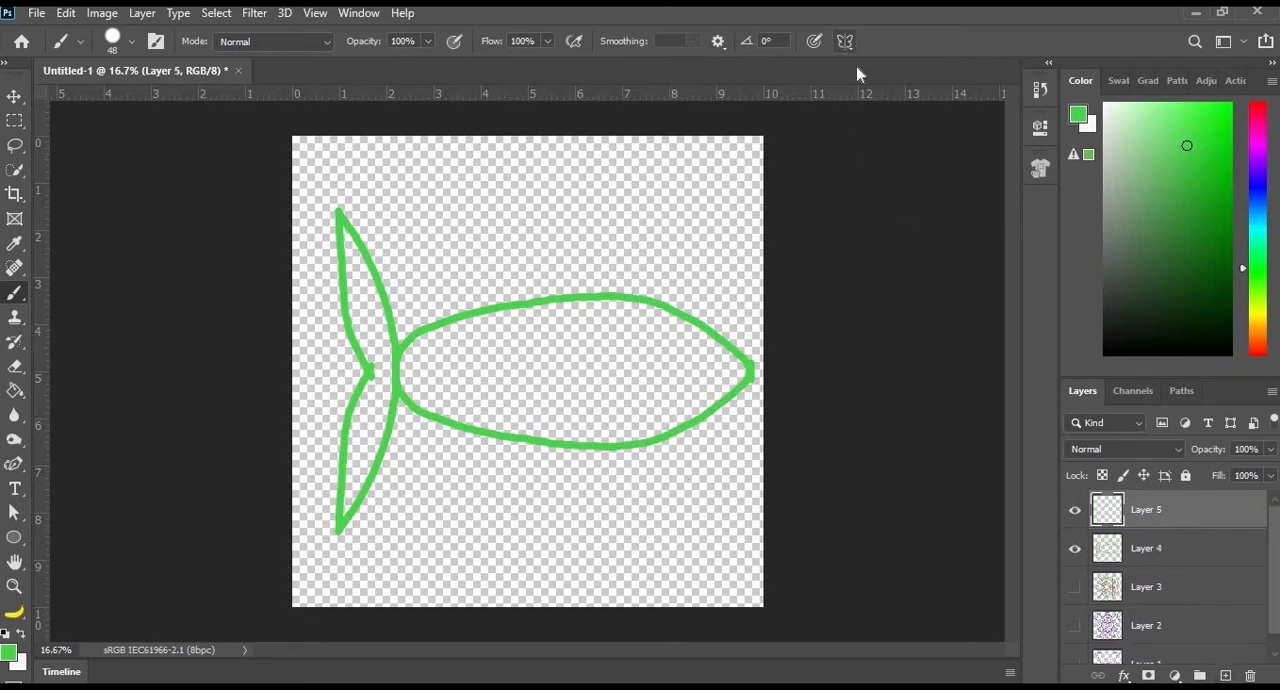
{"action": "left_click", "coordinate": [845, 41]}
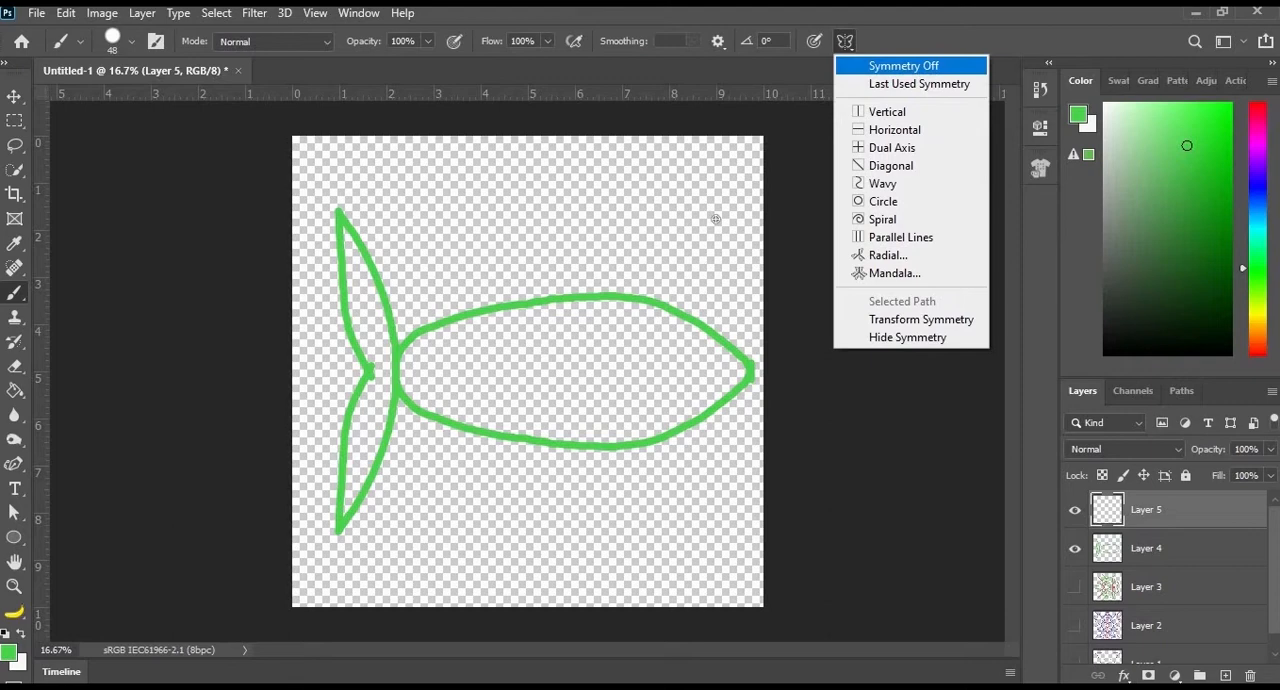
{"action": "left_click", "coordinate": [904, 66]}
- Paint the fish's eye, V-shaped side fin, pointed back fin, tail lines and short slanted body strokes in green
{"action": "mouse_move", "coordinate": [659, 346]}
{"action": "left_mouse_down"}
{"action": "mouse_move", "coordinate": [686, 352]}
{"action": "mouse_move", "coordinate": [680, 340]}
{"action": "left_mouse_up"}
{"action": "mouse_move", "coordinate": [528, 385]}
{"action": "left_mouse_down"}
{"action": "mouse_move", "coordinate": [548, 432]}
{"action": "mouse_move", "coordinate": [573, 380]}
{"action": "left_mouse_up"}
{"action": "mouse_move", "coordinate": [455, 320]}
{"action": "left_mouse_down"}
{"action": "mouse_move", "coordinate": [460, 258]}
{"action": "mouse_move", "coordinate": [500, 310]}
{"action": "left_mouse_up"}
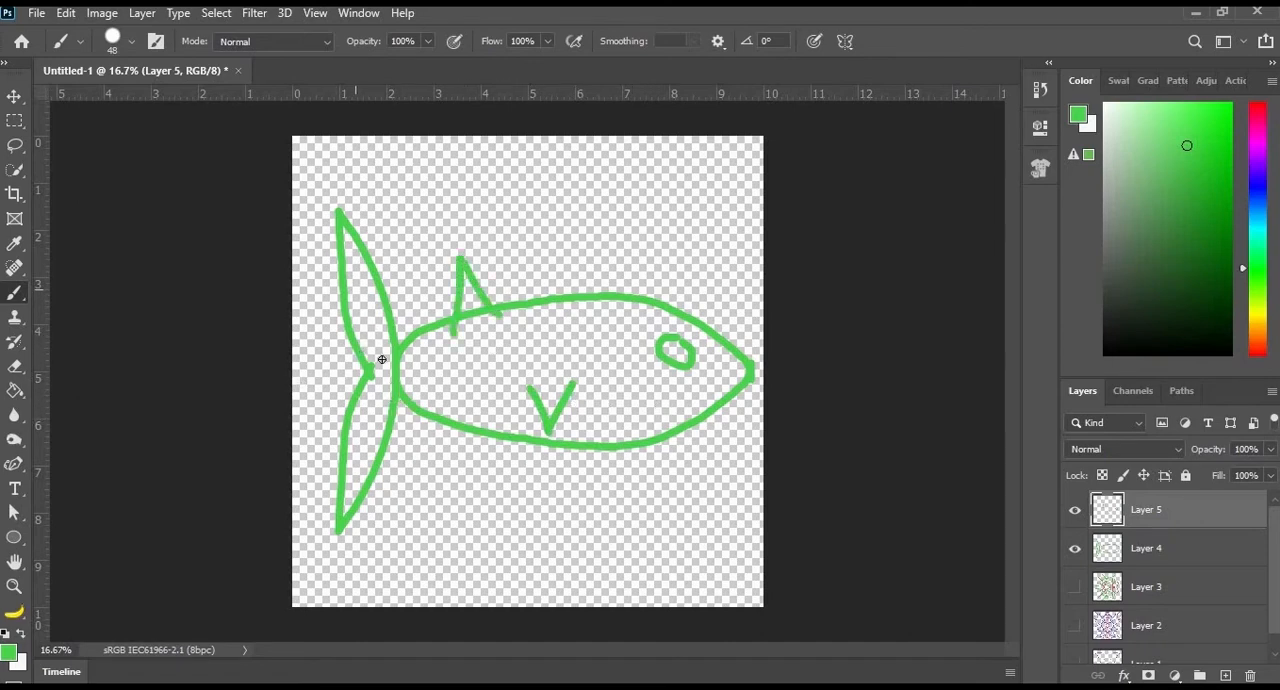
{"action": "left_click_drag", "start_coordinate": [377, 393], "coordinate": [369, 439]}
{"action": "mouse_move", "coordinate": [455, 388]}
{"action": "left_mouse_down"}
{"action": "mouse_move", "coordinate": [527, 356]}
{"action": "mouse_move", "coordinate": [611, 366]}
{"action": "left_mouse_up"}
{"action": "left_click_drag", "start_coordinate": [603, 420], "coordinate": [636, 381]}
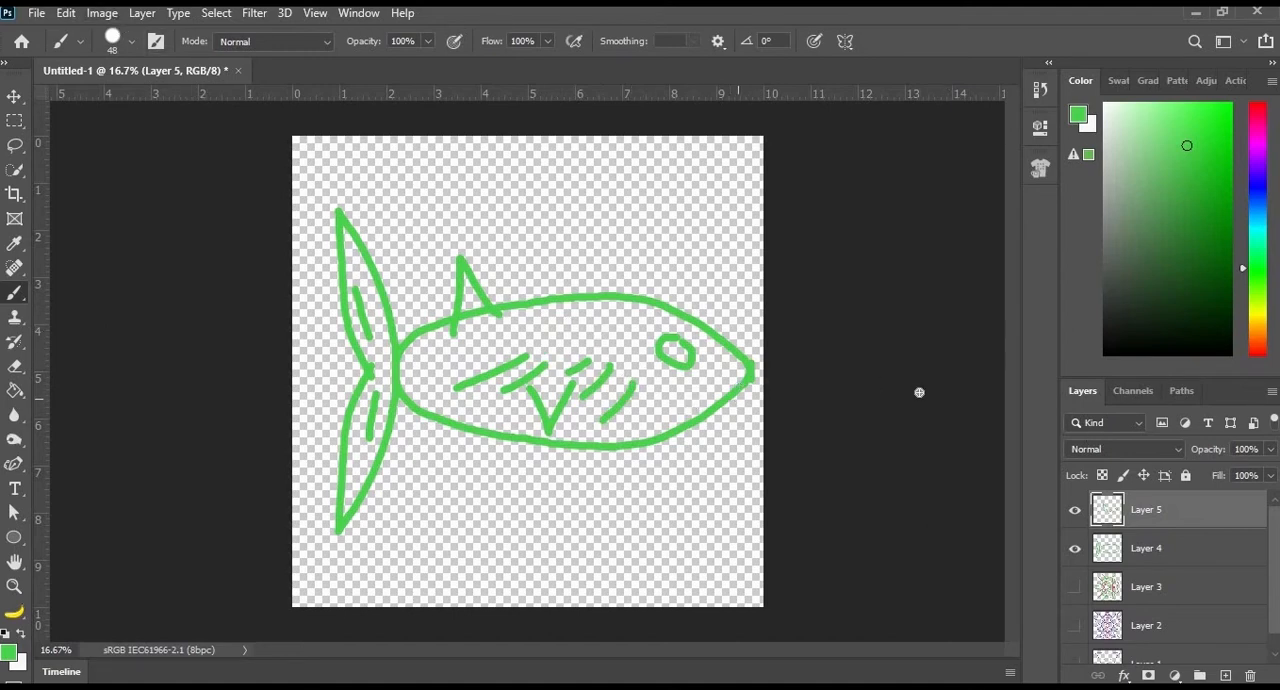
- Add a new layer above Layer 5 and hide both fish layers, Layer 4 and Layer 5
{"action": "left_click", "coordinate": [1076, 548]}
{"action": "left_click", "coordinate": [1076, 587]}
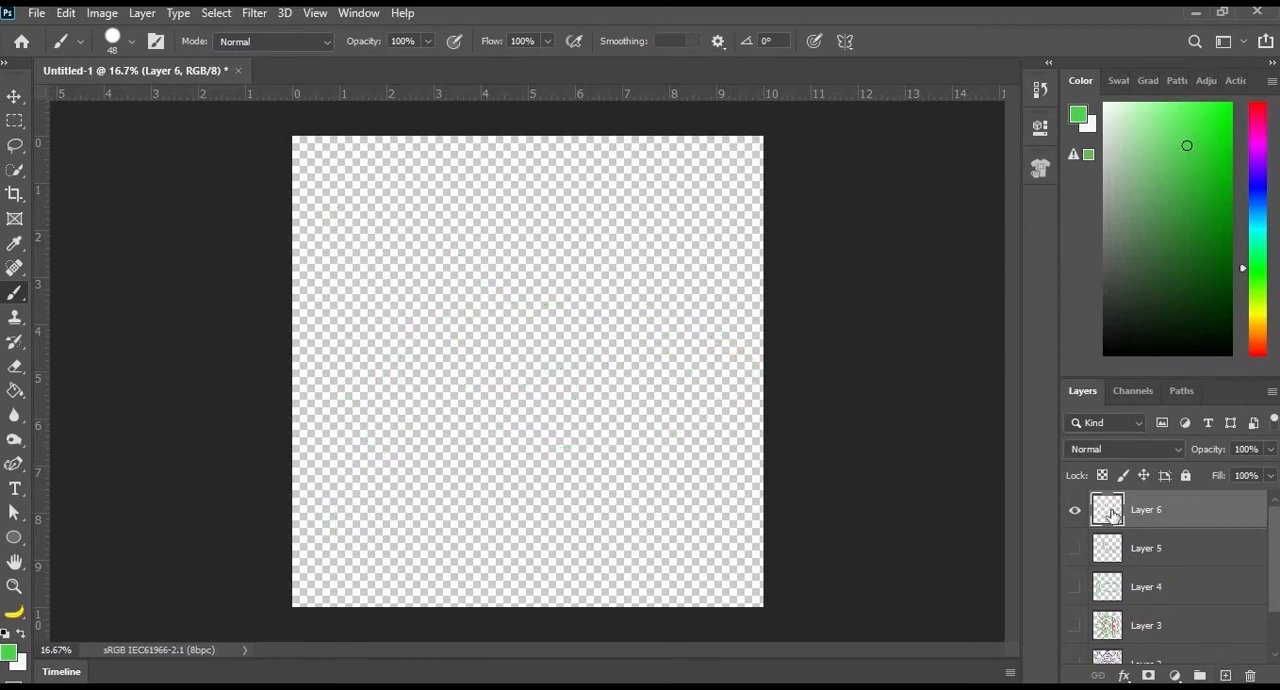
- Apply Spiral paint symmetry at its default size and paint purple looping strokes around the spiral guide
{"action": "left_click", "coordinate": [845, 42]}
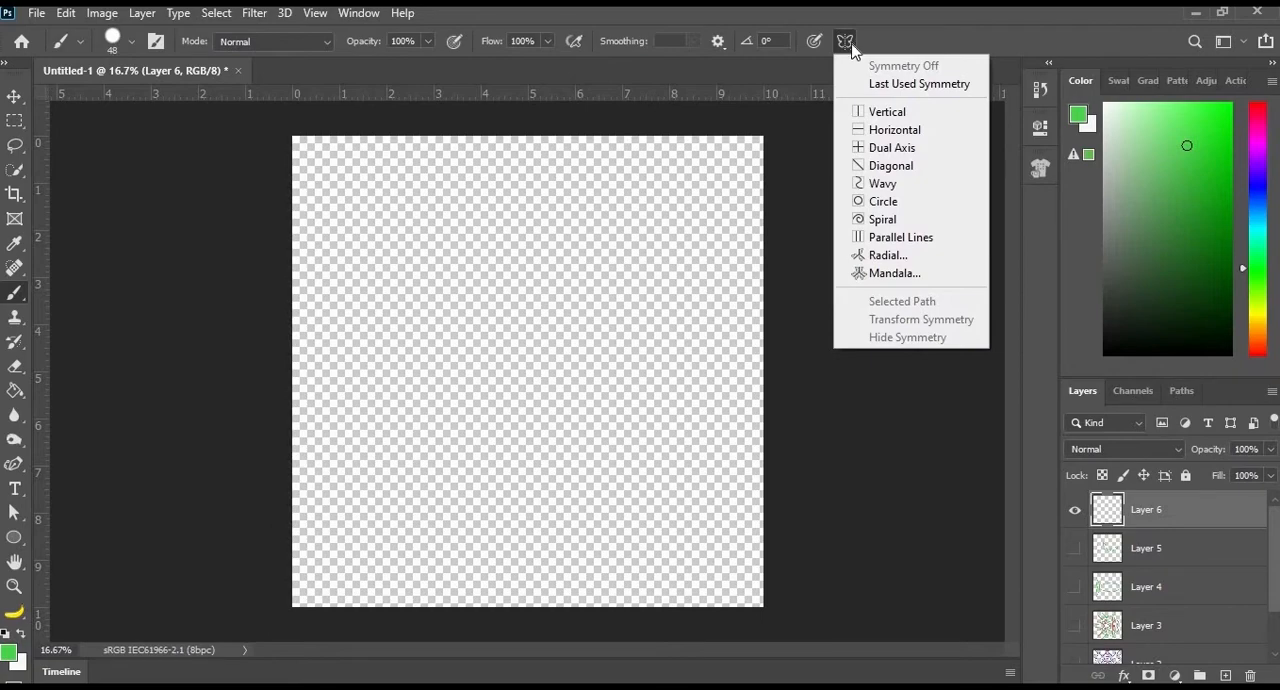
{"action": "left_click", "coordinate": [887, 222]}
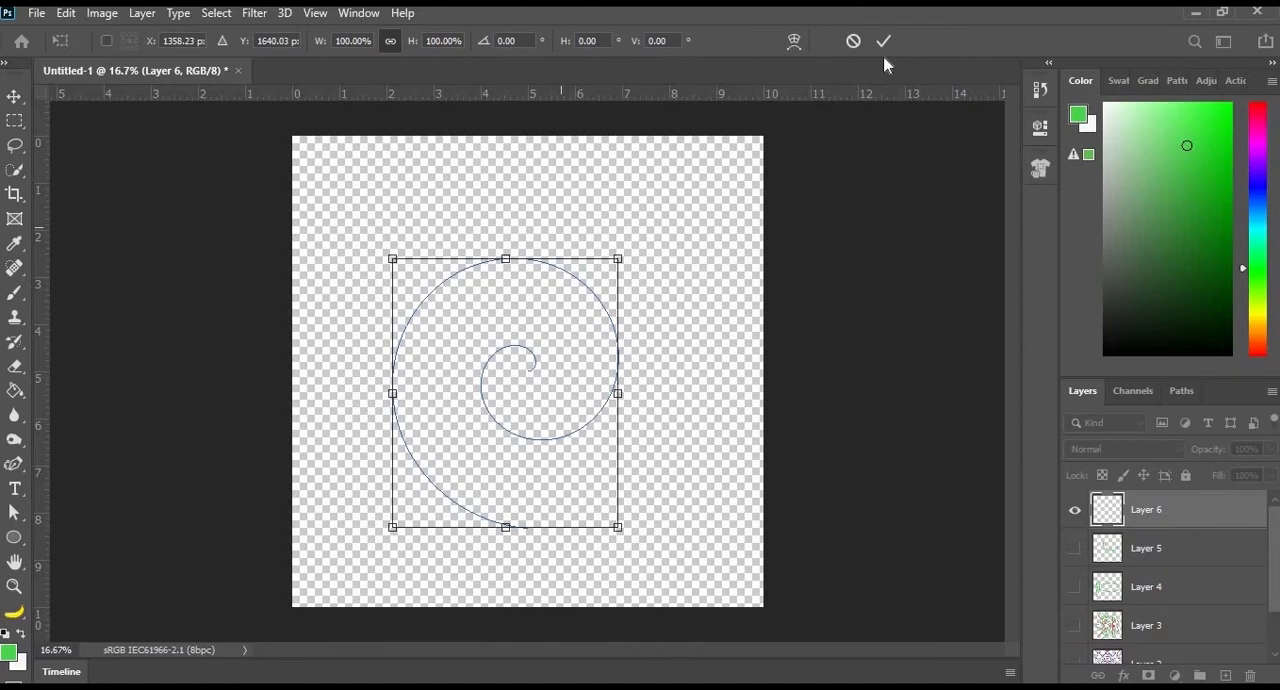
{"action": "left_click", "coordinate": [884, 41]}
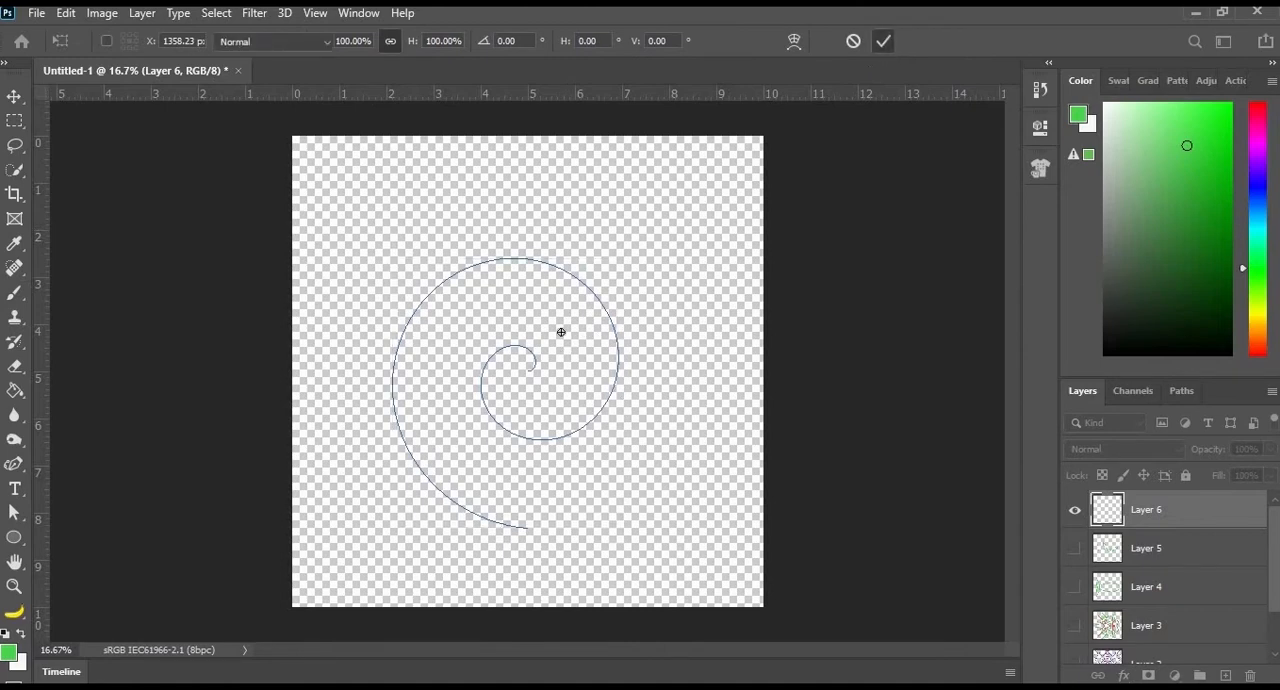
{"action": "left_click", "coordinate": [1257, 153]}
{"action": "mouse_move", "coordinate": [433, 354]}
{"action": "left_mouse_down"}
{"action": "mouse_move", "coordinate": [501, 468]}
{"action": "mouse_move", "coordinate": [584, 477]}
{"action": "mouse_move", "coordinate": [653, 366]}
{"action": "mouse_move", "coordinate": [587, 268]}
{"action": "mouse_move", "coordinate": [525, 232]}
{"action": "mouse_move", "coordinate": [569, 215]}
{"action": "mouse_move", "coordinate": [602, 255]}
{"action": "mouse_move", "coordinate": [621, 428]}
{"action": "mouse_move", "coordinate": [578, 449]}
{"action": "mouse_move", "coordinate": [500, 434]}
{"action": "mouse_move", "coordinate": [484, 410]}
{"action": "mouse_move", "coordinate": [525, 373]}
{"action": "mouse_move", "coordinate": [439, 273]}
{"action": "mouse_move", "coordinate": [386, 355]}
{"action": "mouse_move", "coordinate": [437, 426]}
{"action": "mouse_move", "coordinate": [402, 499]}
{"action": "mouse_move", "coordinate": [510, 496]}
{"action": "mouse_move", "coordinate": [528, 537]}
{"action": "mouse_move", "coordinate": [580, 538]}
{"action": "left_mouse_up"}
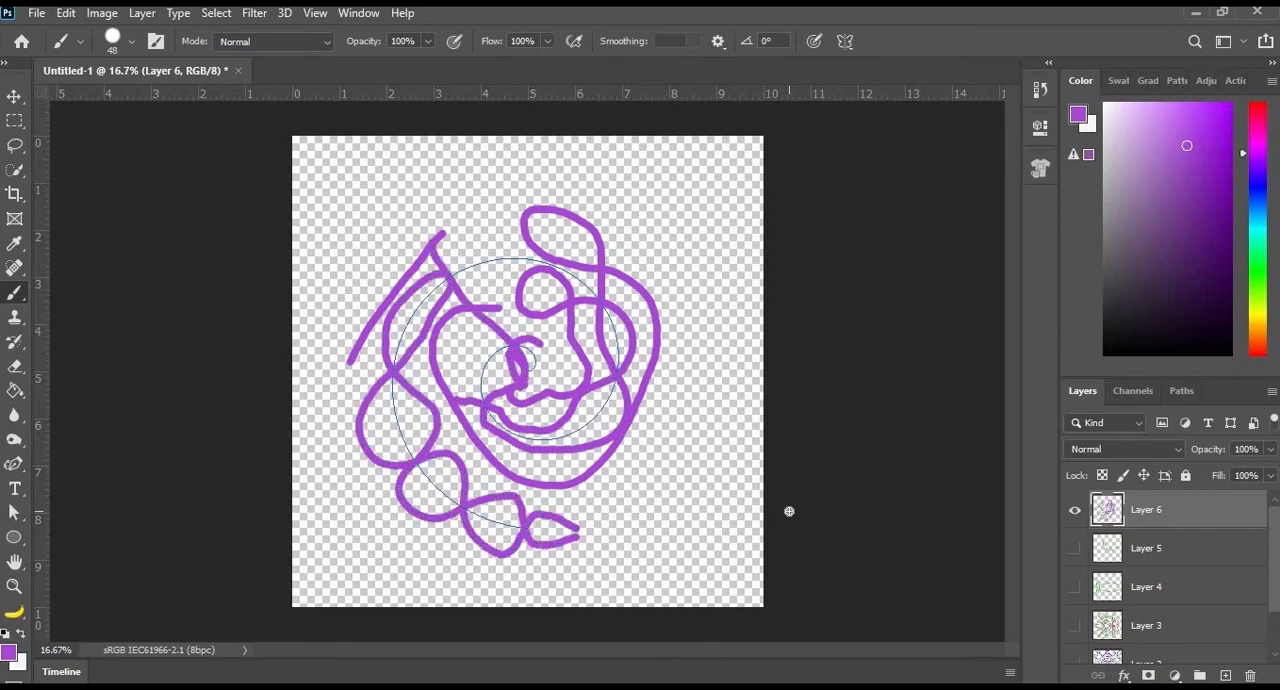
- Hide Layer 6 beneath a new layer and paint a purple chain of small loops along the whole spiral guide
{"action": "left_click", "coordinate": [1225, 675]}
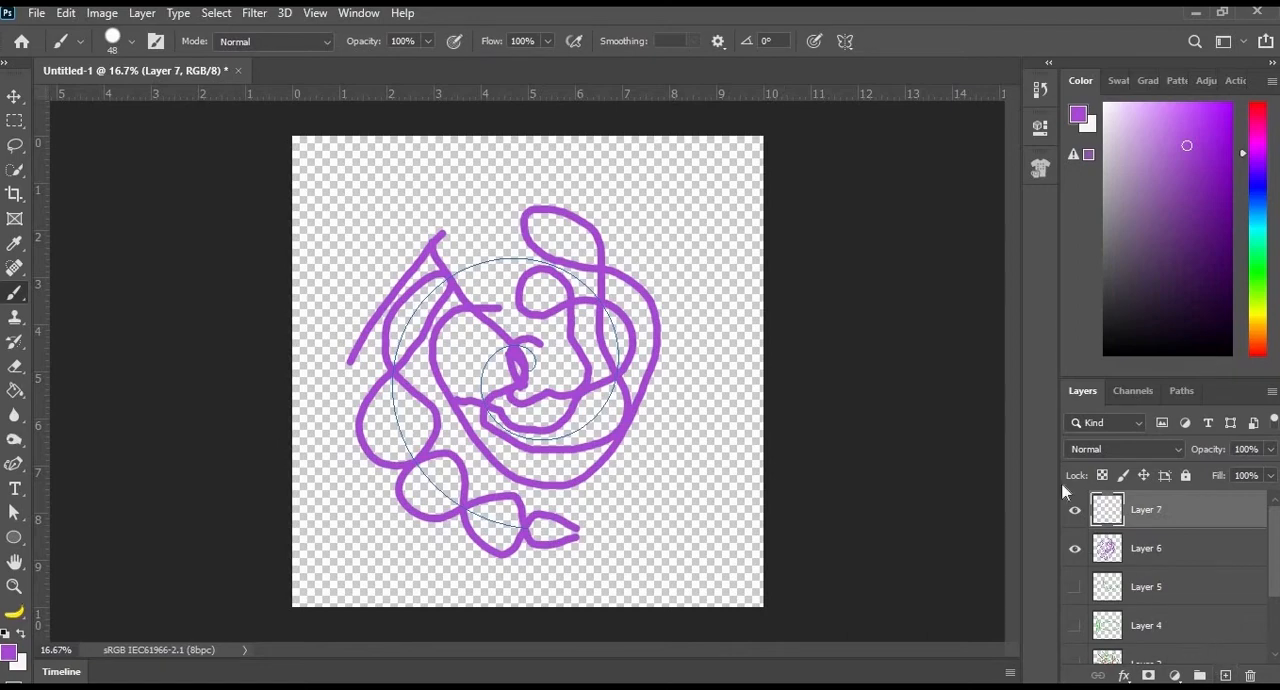
{"action": "left_click", "coordinate": [1076, 550]}
{"action": "mouse_move", "coordinate": [539, 372]}
{"action": "left_mouse_down"}
{"action": "mouse_move", "coordinate": [535, 338]}
{"action": "mouse_move", "coordinate": [485, 358]}
{"action": "mouse_move", "coordinate": [471, 386]}
{"action": "mouse_move", "coordinate": [527, 443]}
{"action": "mouse_move", "coordinate": [607, 420]}
{"action": "mouse_move", "coordinate": [617, 391]}
{"action": "mouse_move", "coordinate": [600, 367]}
{"action": "mouse_move", "coordinate": [636, 339]}
{"action": "mouse_move", "coordinate": [597, 345]}
{"action": "left_mouse_up"}
{"action": "mouse_move", "coordinate": [575, 296]}
{"action": "left_mouse_down"}
{"action": "mouse_move", "coordinate": [593, 256]}
{"action": "mouse_move", "coordinate": [559, 249]}
{"action": "mouse_move", "coordinate": [511, 283]}
{"action": "mouse_move", "coordinate": [466, 252]}
{"action": "mouse_move", "coordinate": [446, 265]}
{"action": "mouse_move", "coordinate": [449, 305]}
{"action": "mouse_move", "coordinate": [433, 332]}
{"action": "mouse_move", "coordinate": [406, 340]}
{"action": "mouse_move", "coordinate": [380, 389]}
{"action": "mouse_move", "coordinate": [419, 438]}
{"action": "mouse_move", "coordinate": [411, 470]}
{"action": "mouse_move", "coordinate": [425, 491]}
{"action": "mouse_move", "coordinate": [460, 487]}
{"action": "mouse_move", "coordinate": [475, 527]}
{"action": "mouse_move", "coordinate": [504, 506]}
{"action": "mouse_move", "coordinate": [538, 540]}
{"action": "left_mouse_up"}
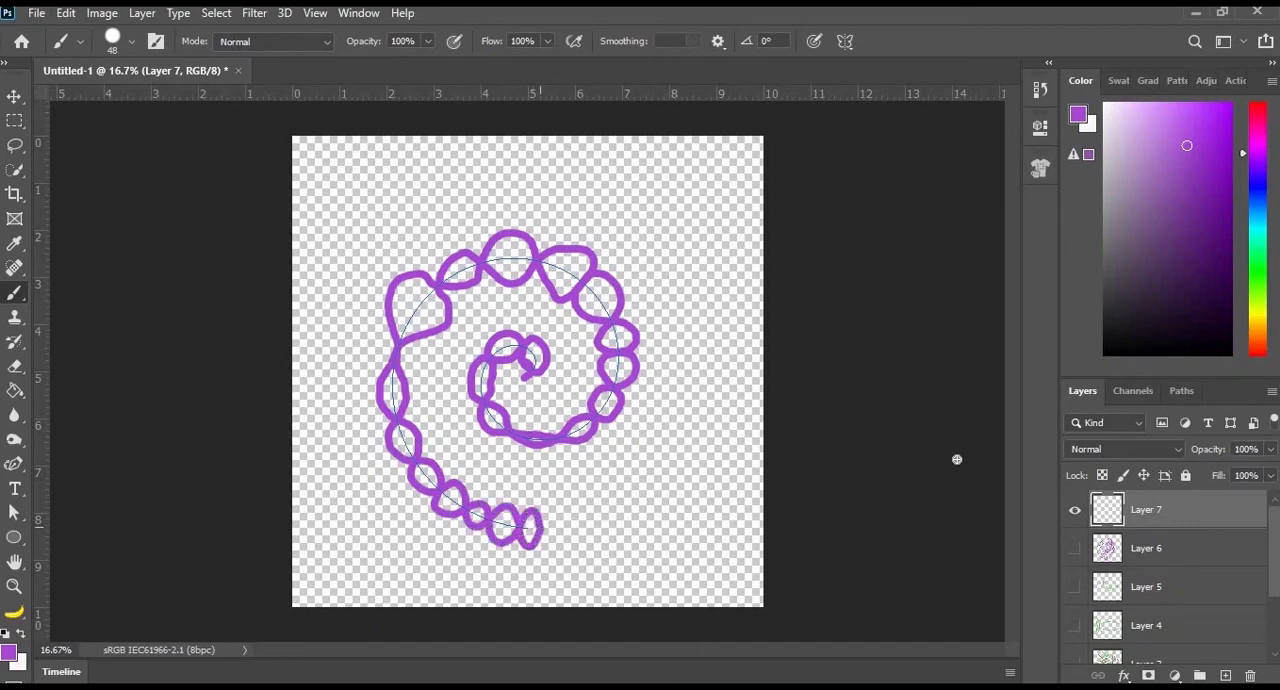
- Erase the oversized loop at the spiral's upper left and repaint that gap with two smaller purple loops
{"action": "left_click", "coordinate": [14, 366]}
{"action": "mouse_move", "coordinate": [398, 276]}
{"action": "left_mouse_down"}
{"action": "mouse_move", "coordinate": [422, 315]}
{"action": "mouse_move", "coordinate": [441, 312]}
{"action": "mouse_move", "coordinate": [427, 289]}
{"action": "mouse_move", "coordinate": [374, 323]}
{"action": "left_mouse_up"}
{"action": "left_click", "coordinate": [18, 298]}
{"action": "mouse_move", "coordinate": [410, 353]}
{"action": "left_mouse_down"}
{"action": "mouse_move", "coordinate": [420, 336]}
{"action": "mouse_move", "coordinate": [409, 300]}
{"action": "mouse_move", "coordinate": [423, 278]}
{"action": "mouse_move", "coordinate": [446, 278]}
{"action": "left_mouse_up"}
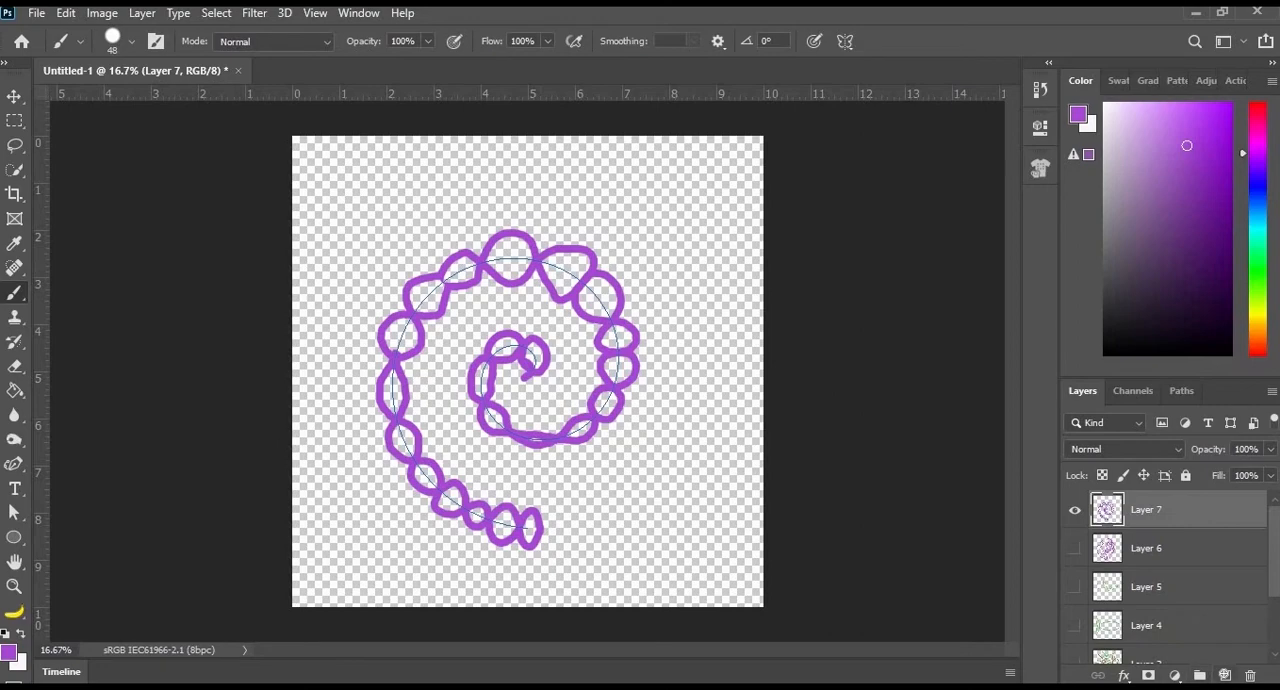
- Add a new layer with Layer 7 hidden and apply Mandala paint symmetry with a segment count of 8
{"action": "left_click", "coordinate": [845, 41]}
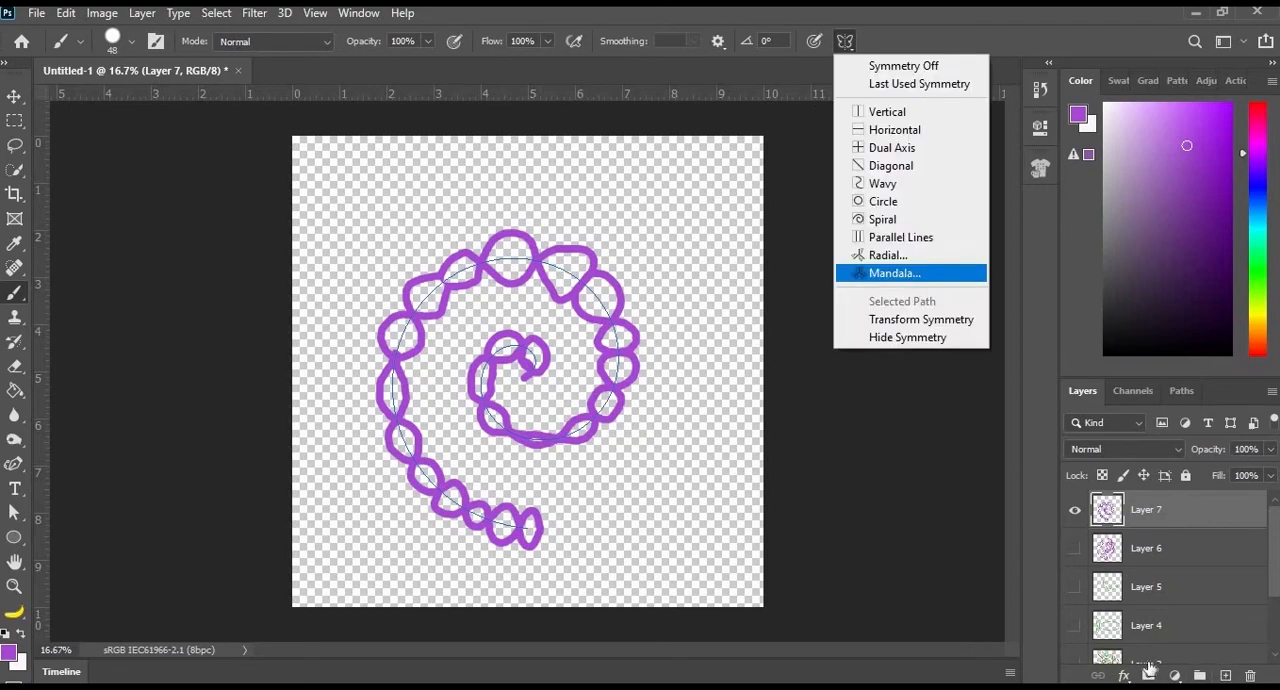
{"action": "left_click", "coordinate": [895, 273]}
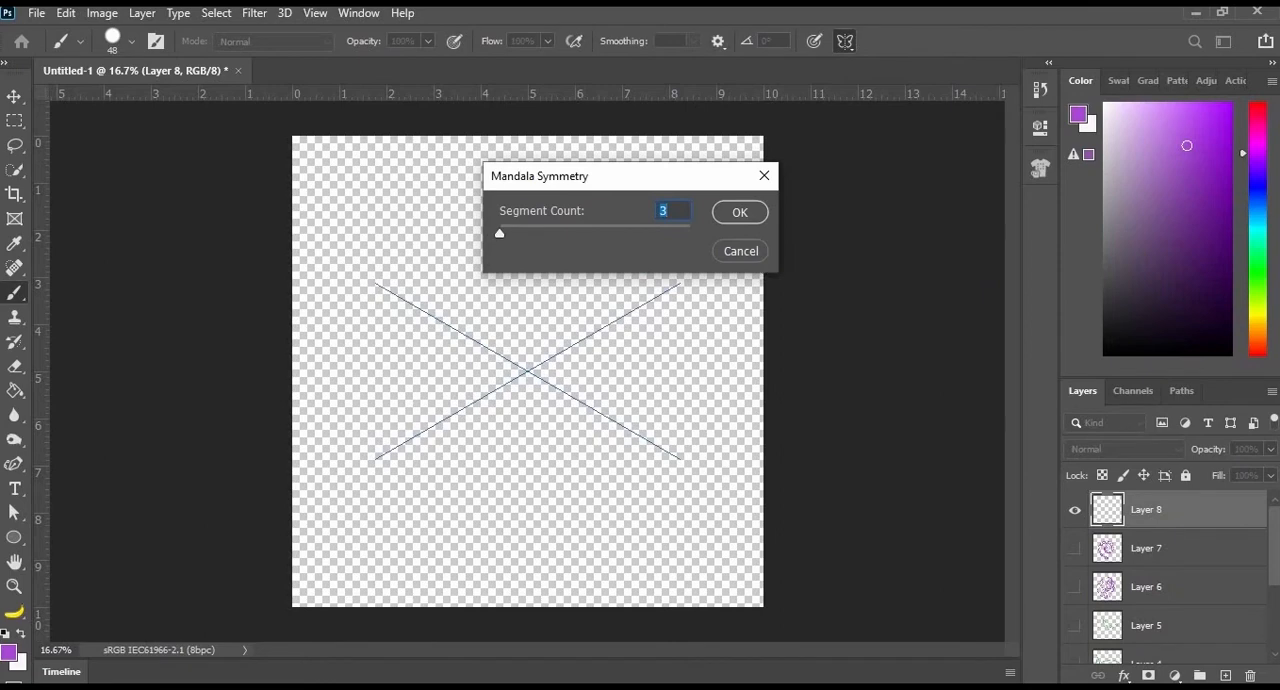
{"action": "type", "text": "8"}
{"action": "left_click", "coordinate": [758, 254]}
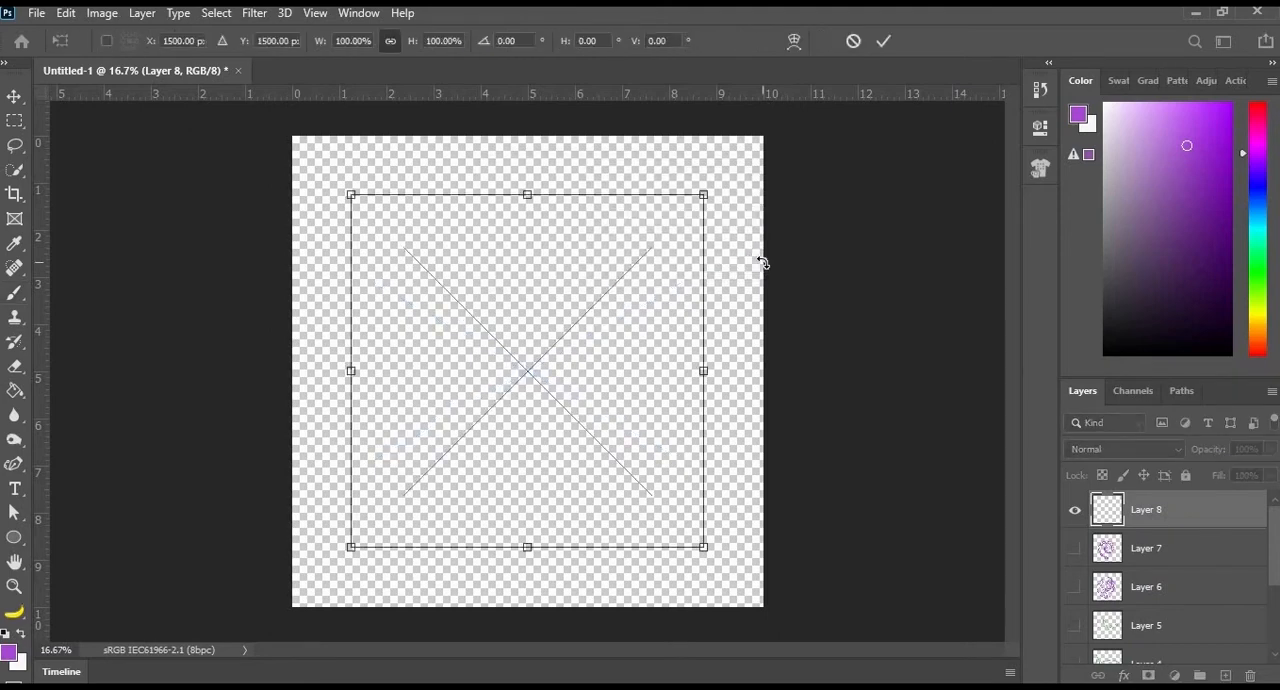
{"action": "key", "text": "Return"}
{"action": "key", "text": "b"}
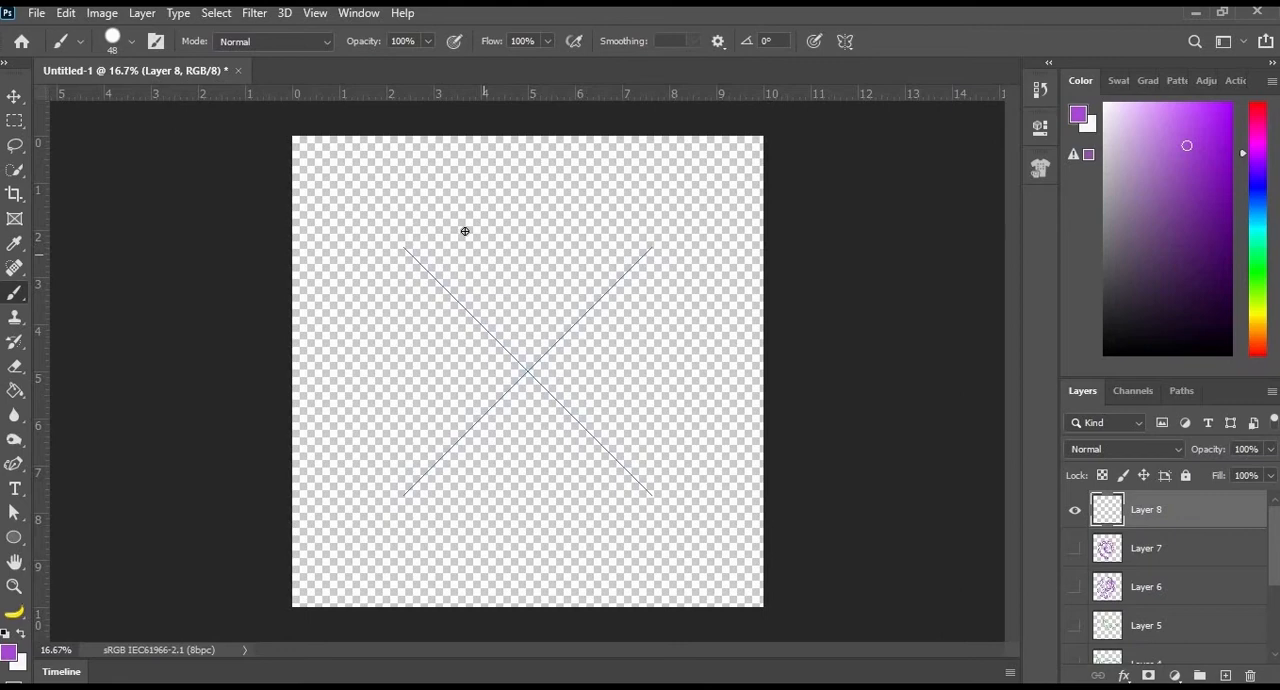
- Paint a purple eight-petal flower with looped tips, and add magenta marks around its centre and inside the petals
{"action": "mouse_move", "coordinate": [453, 256]}
{"action": "left_mouse_down"}
{"action": "mouse_move", "coordinate": [523, 286]}
{"action": "mouse_move", "coordinate": [527, 310]}
{"action": "mouse_move", "coordinate": [483, 327]}
{"action": "left_mouse_up"}
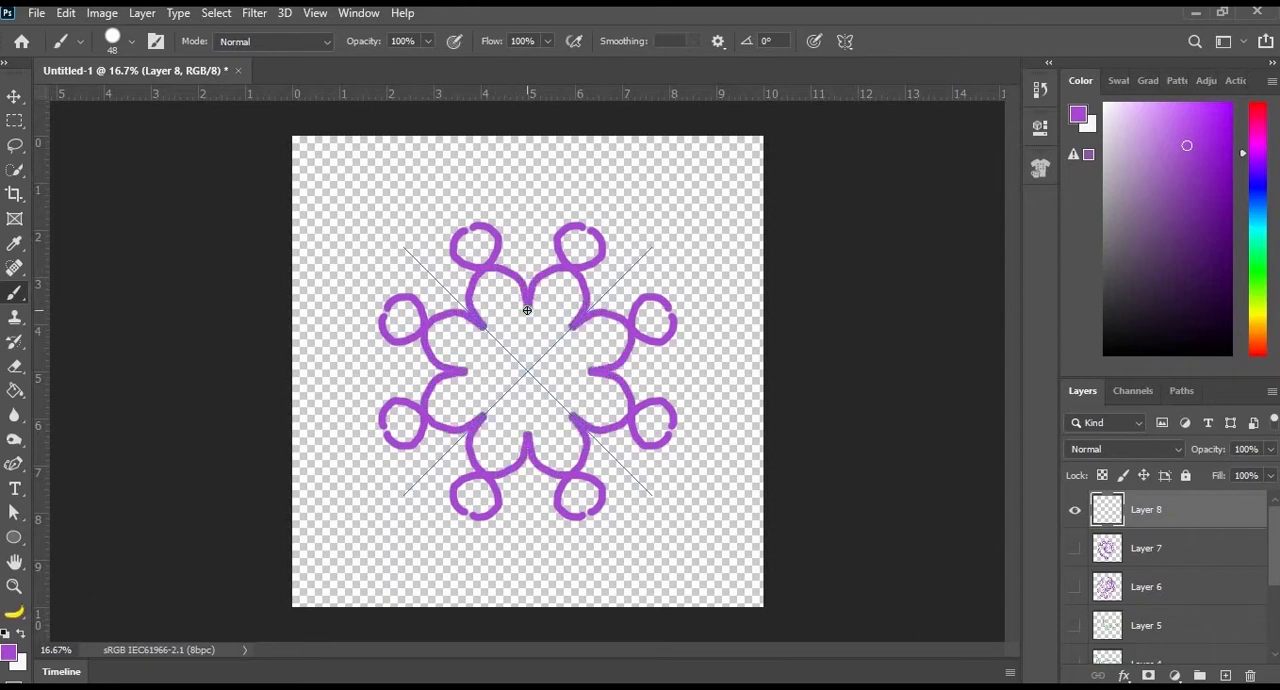
{"action": "left_click_drag", "start_coordinate": [466, 232], "coordinate": [455, 197]}
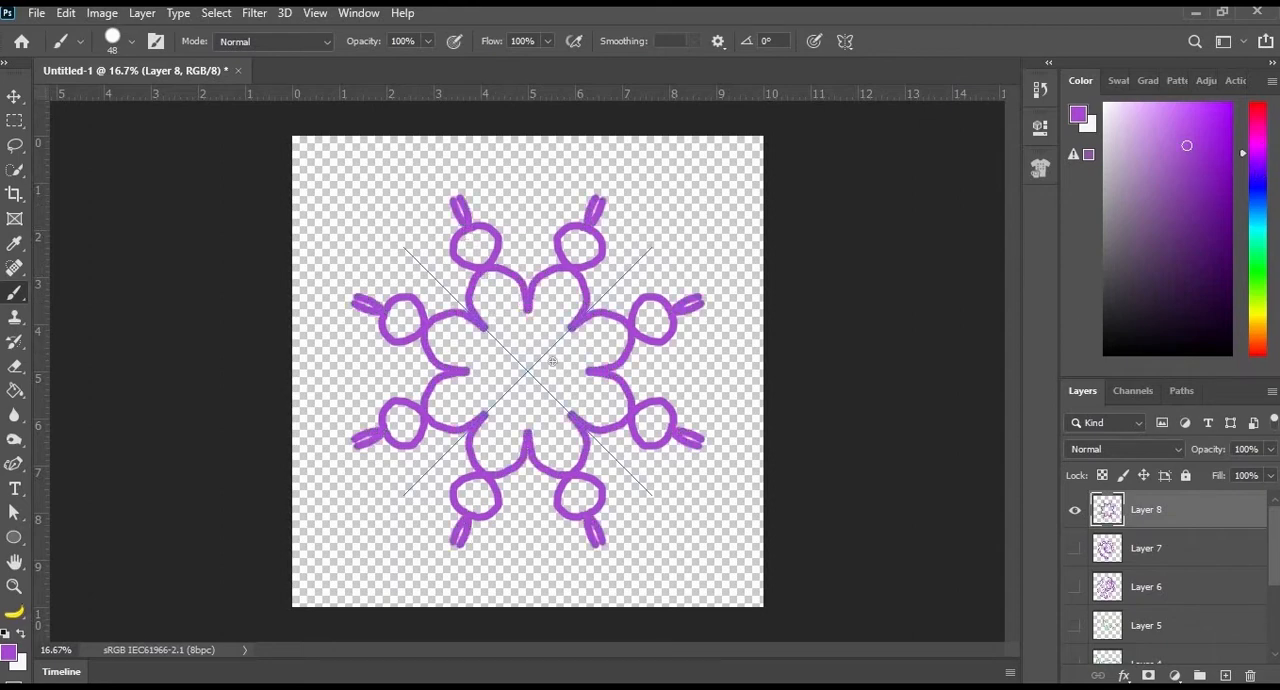
{"action": "left_click_drag", "start_coordinate": [520, 353], "coordinate": [531, 368]}
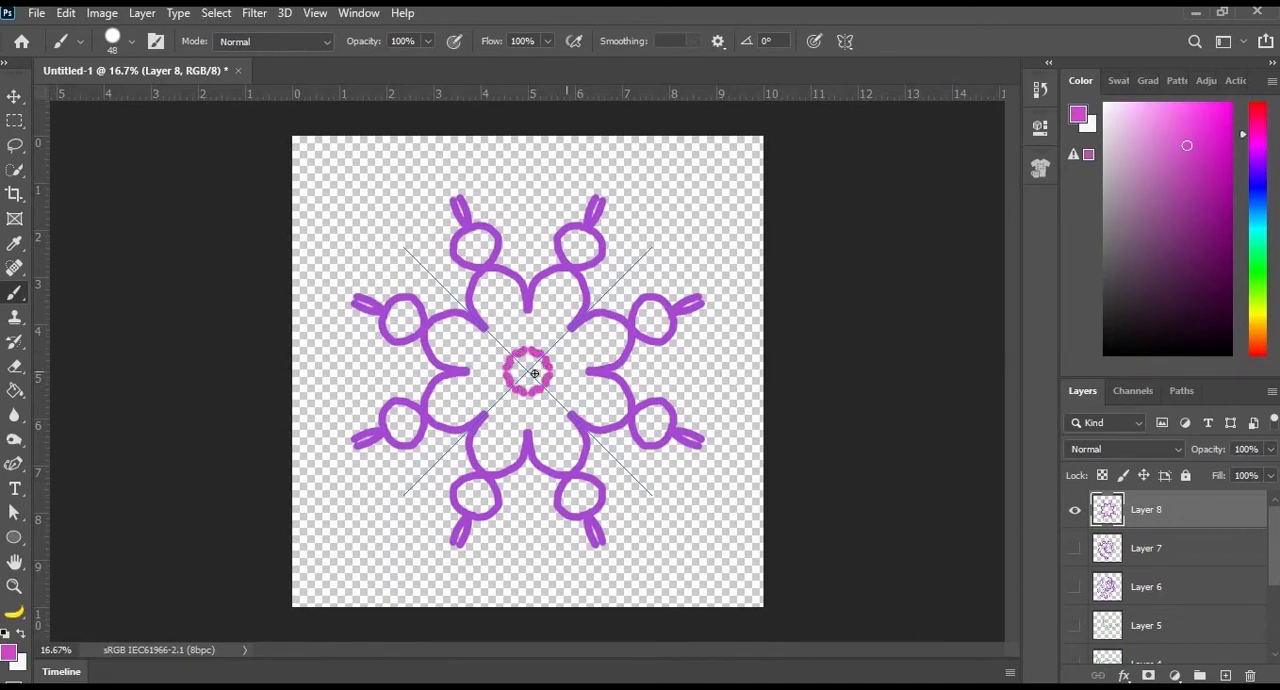
{"action": "left_click", "coordinate": [508, 321]}
{"action": "left_click_drag", "start_coordinate": [564, 286], "coordinate": [549, 297]}
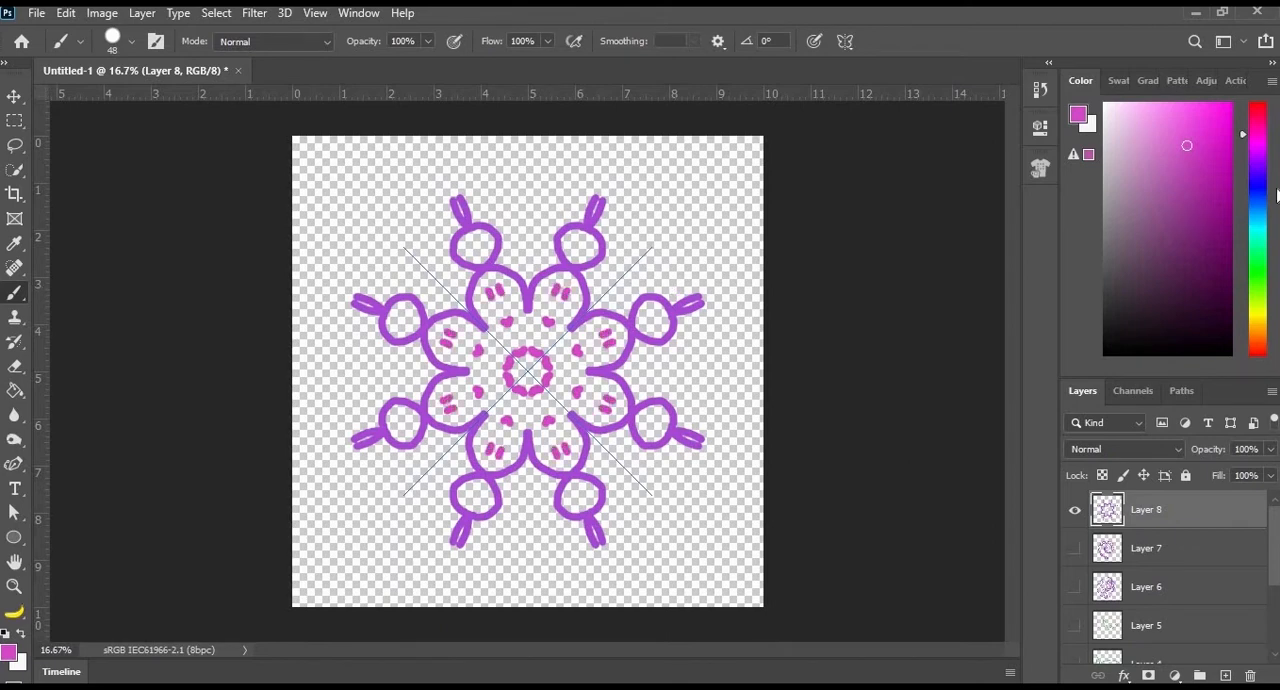
- Set the foreground colour to green and paint curves between the looped tips, marks inside the loops, a centre dot and an inner ring
{"action": "left_click", "coordinate": [1258, 268]}
{"action": "left_click_drag", "start_coordinate": [493, 193], "coordinate": [518, 226]}
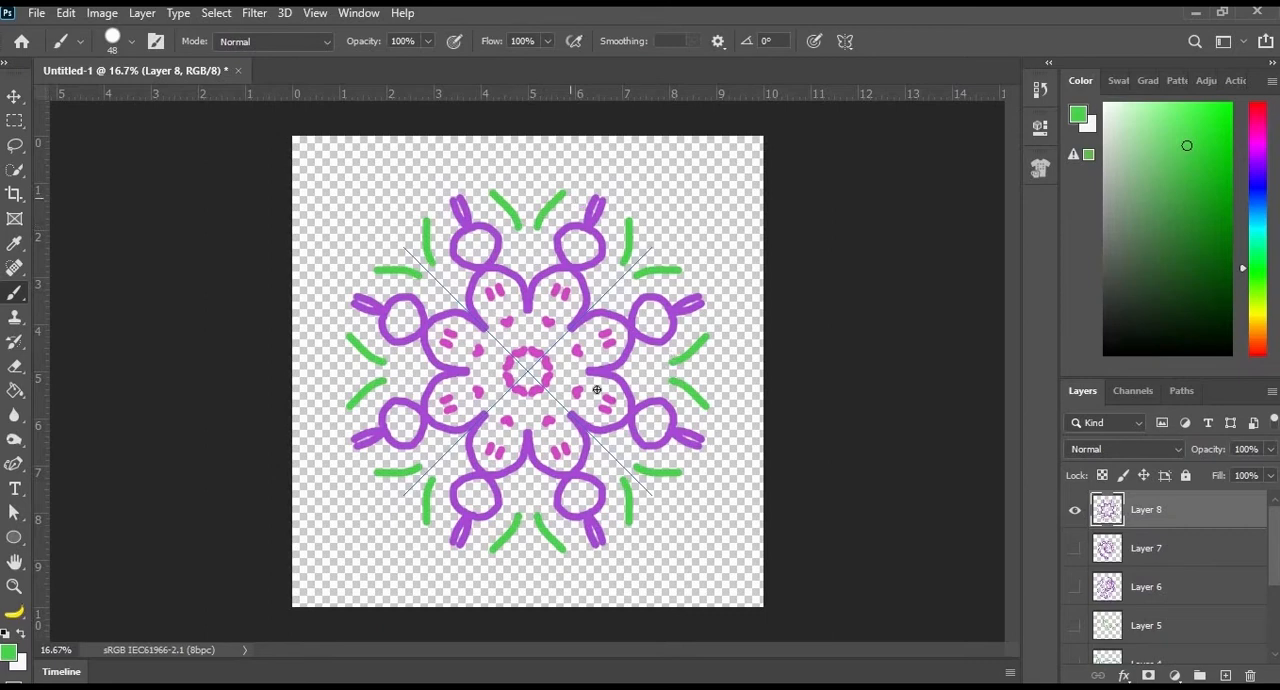
{"action": "left_click_drag", "start_coordinate": [403, 315], "coordinate": [401, 322]}
{"action": "left_click", "coordinate": [526, 369]}
{"action": "left_click_drag", "start_coordinate": [496, 353], "coordinate": [506, 345]}
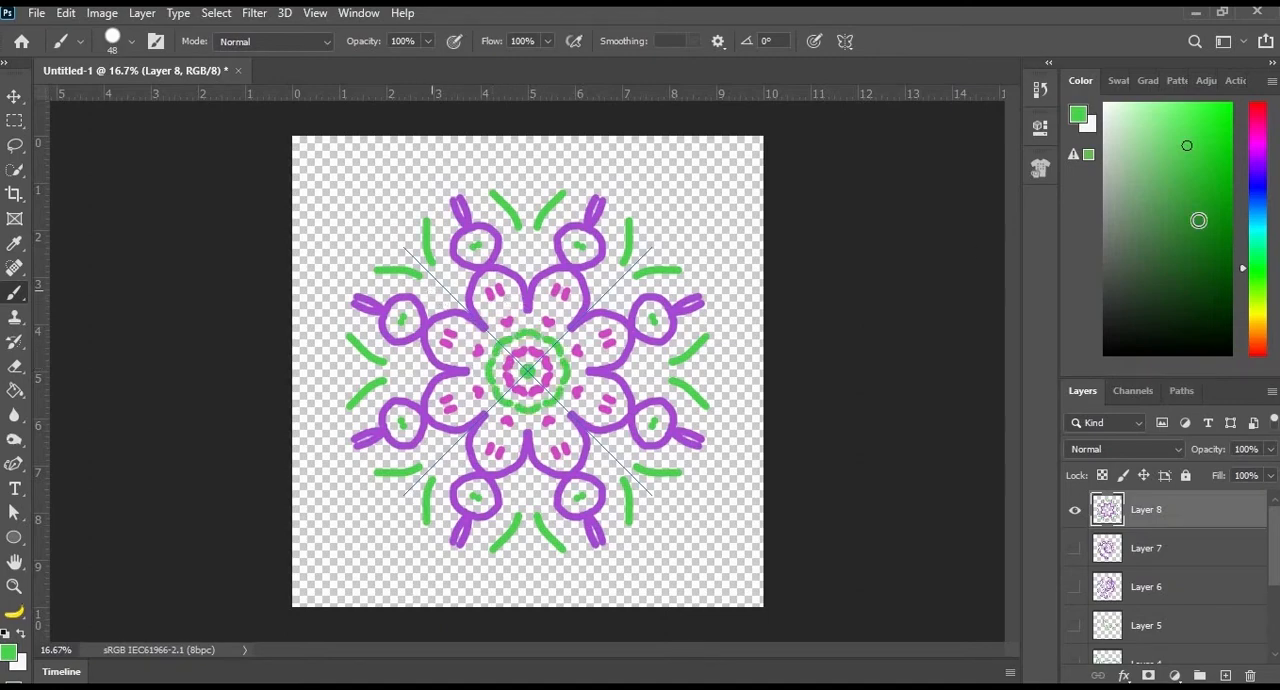
- Set the foreground colour to orange and paint arcs between the petals, dots inside them and a border of curved strokes around the mandala
{"action": "left_click", "coordinate": [1259, 340]}
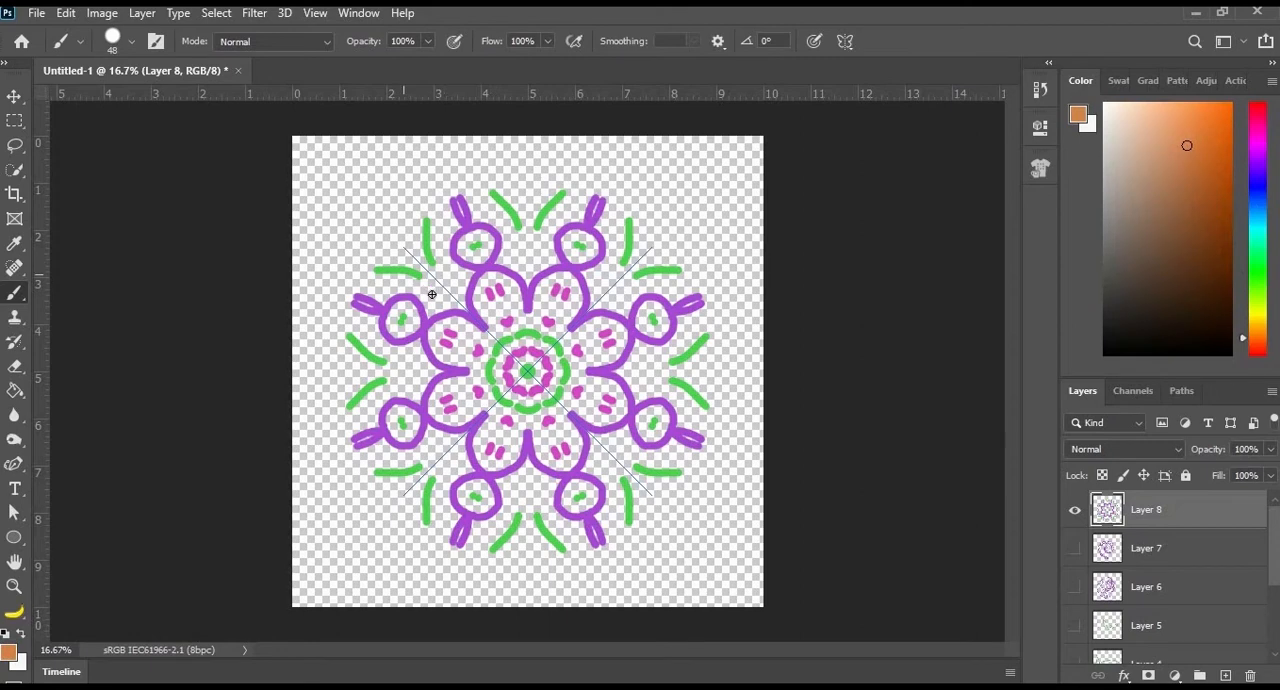
{"action": "left_click_drag", "start_coordinate": [438, 287], "coordinate": [452, 274]}
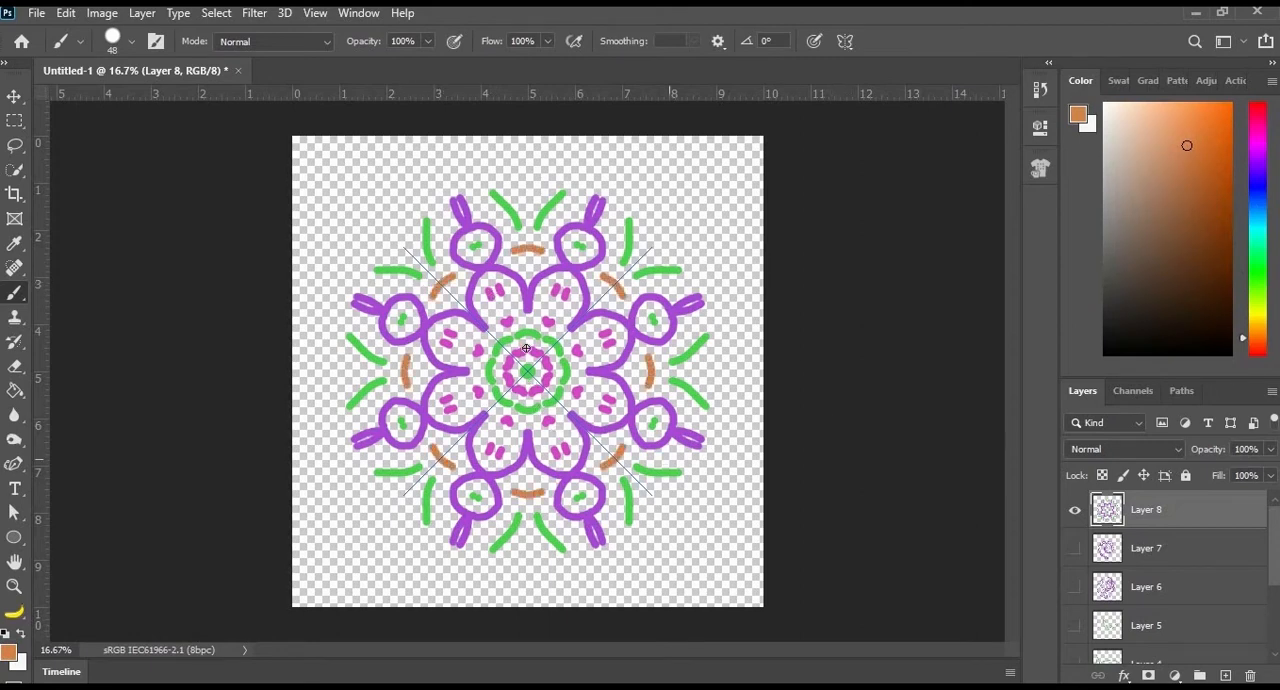
{"action": "left_click", "coordinate": [501, 306]}
{"action": "mouse_move", "coordinate": [427, 188]}
{"action": "left_mouse_down"}
{"action": "mouse_move", "coordinate": [528, 145]}
{"action": "mouse_move", "coordinate": [544, 167]}
{"action": "left_mouse_up"}
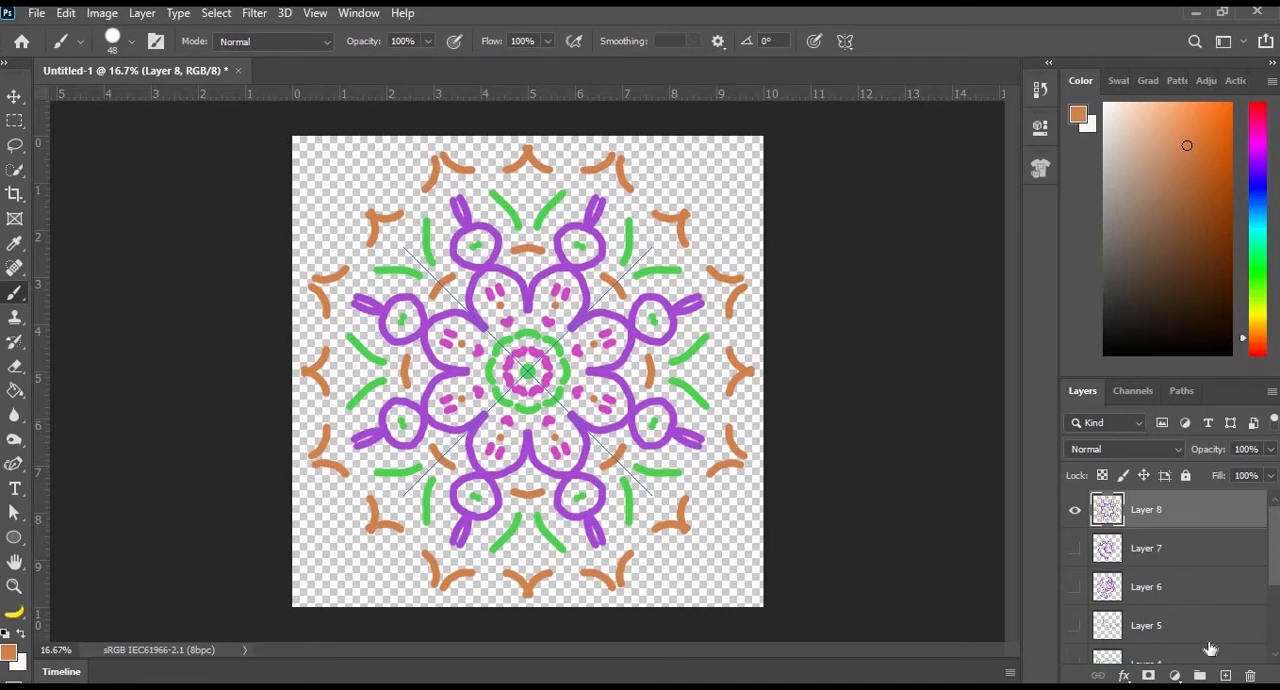
- Add a new layer above the finished mandala on Layer 8
{"action": "left_click", "coordinate": [1226, 675]}
{"action": "left_click", "coordinate": [1075, 549]}
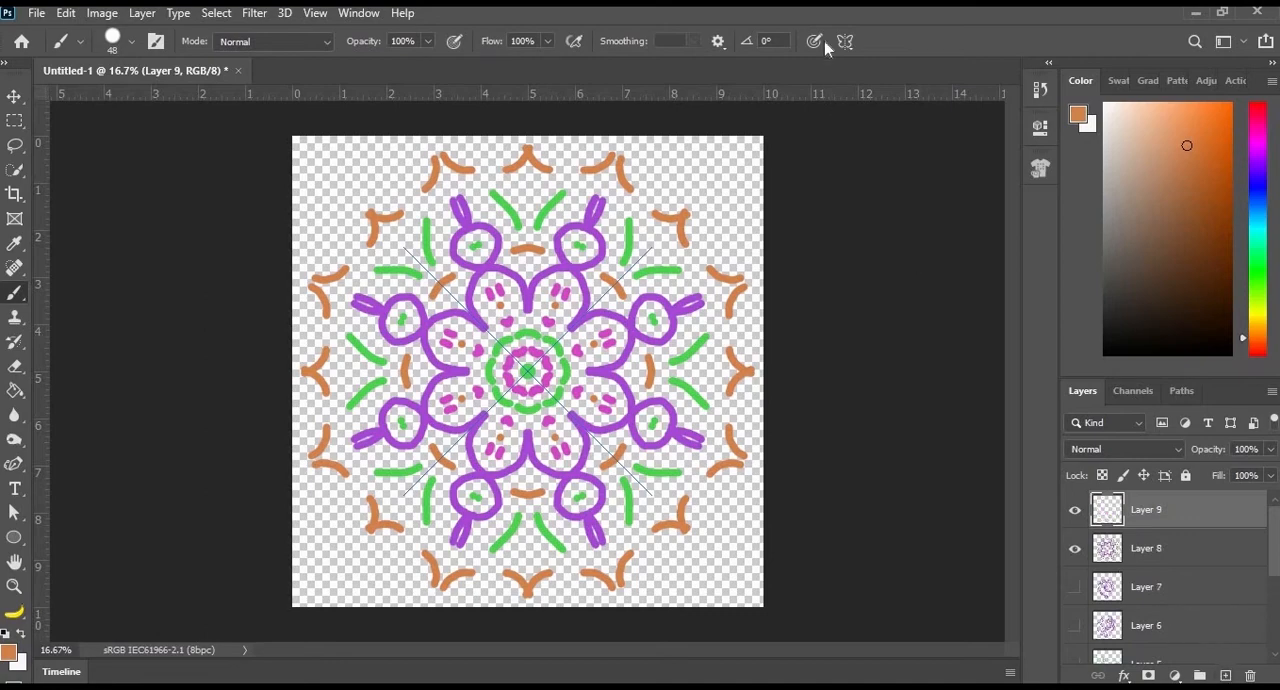
- Apply Mandala symmetry with 4 segments and paint orange petal outlines, curved corner strokes and a rounded centre ring
{"action": "left_click", "coordinate": [845, 41]}
{"action": "left_click", "coordinate": [880, 272]}
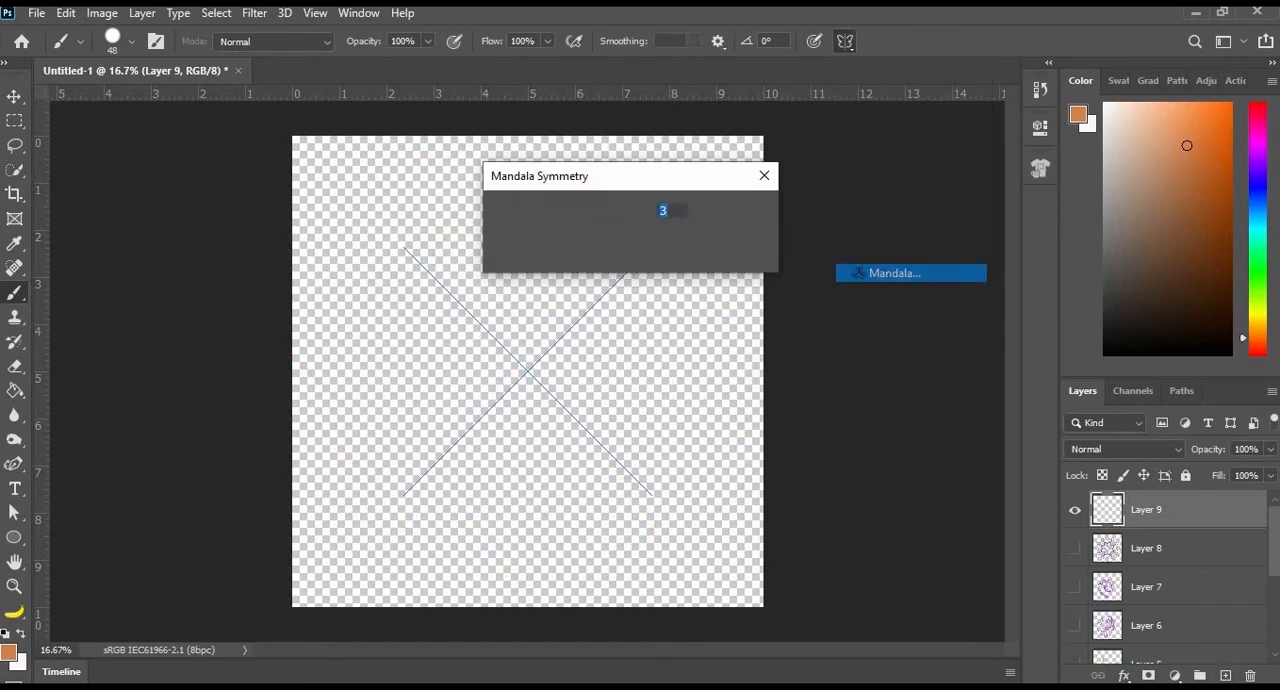
{"action": "type", "text": "6"}
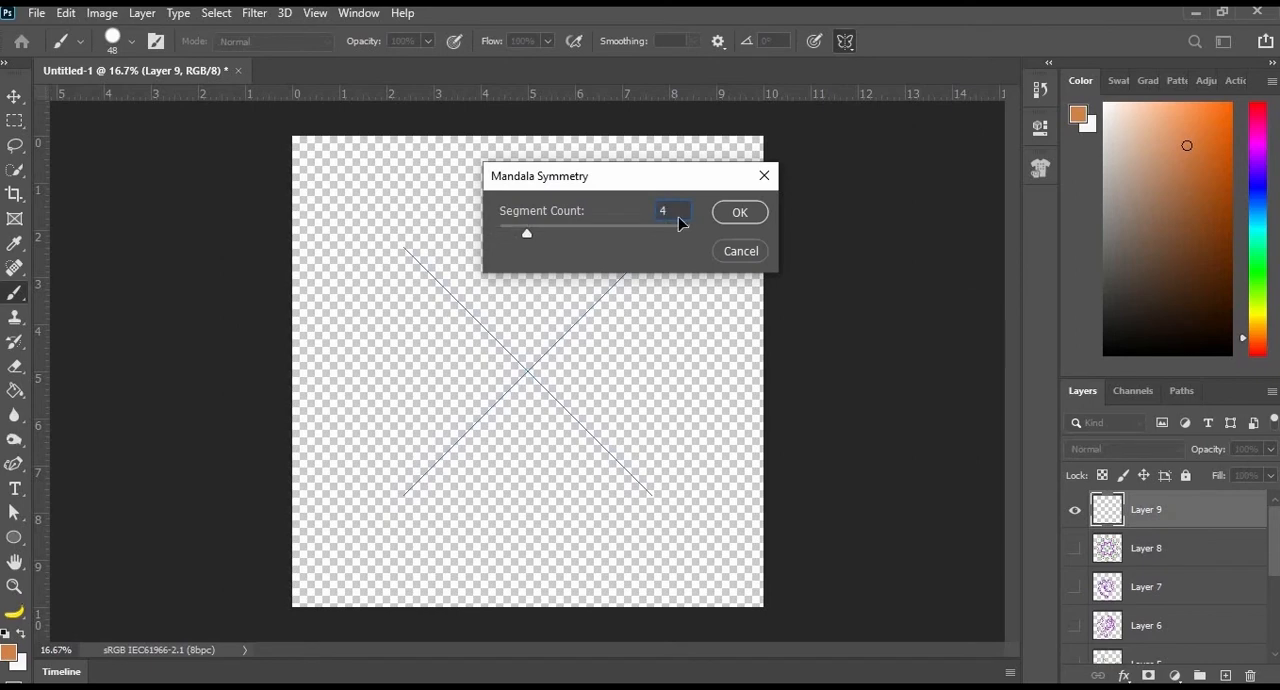
{"action": "key", "text": "Return"}
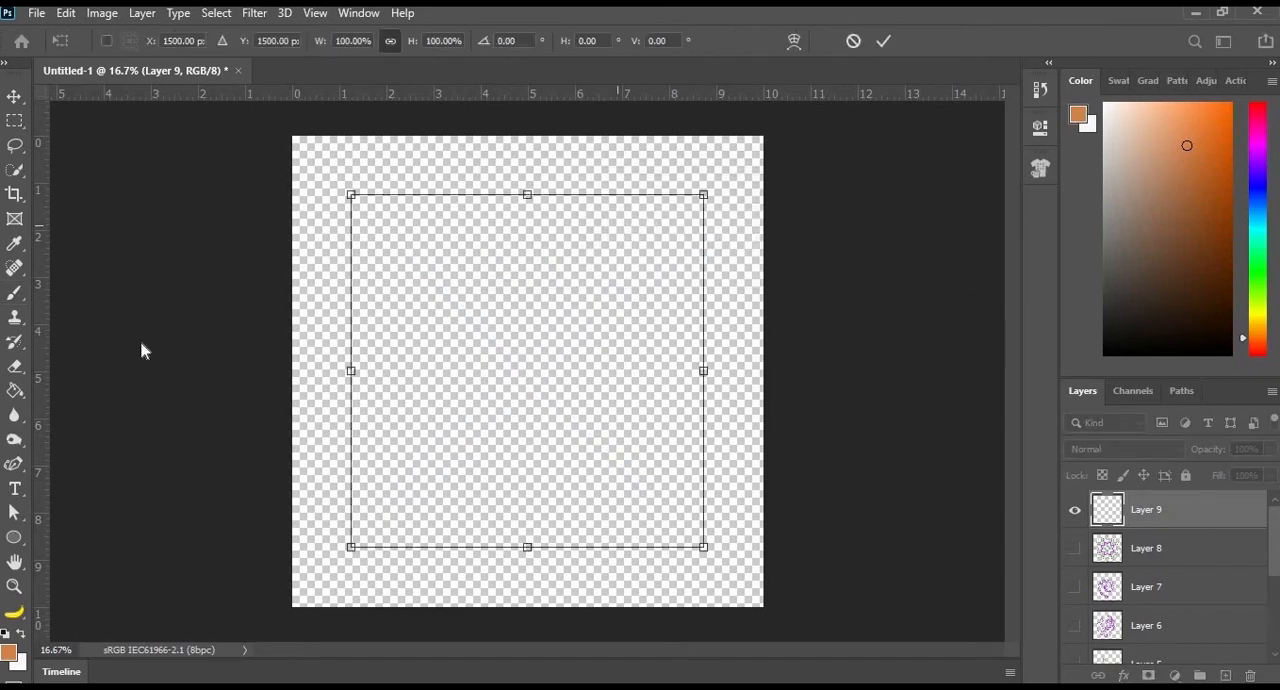
{"action": "left_click", "coordinate": [13, 300]}
{"action": "mouse_move", "coordinate": [526, 303]}
{"action": "left_mouse_down"}
{"action": "mouse_move", "coordinate": [432, 354]}
{"action": "mouse_move", "coordinate": [347, 358]}
{"action": "mouse_move", "coordinate": [312, 289]}
{"action": "mouse_move", "coordinate": [411, 259]}
{"action": "mouse_move", "coordinate": [420, 238]}
{"action": "mouse_move", "coordinate": [366, 181]}
{"action": "left_mouse_up"}
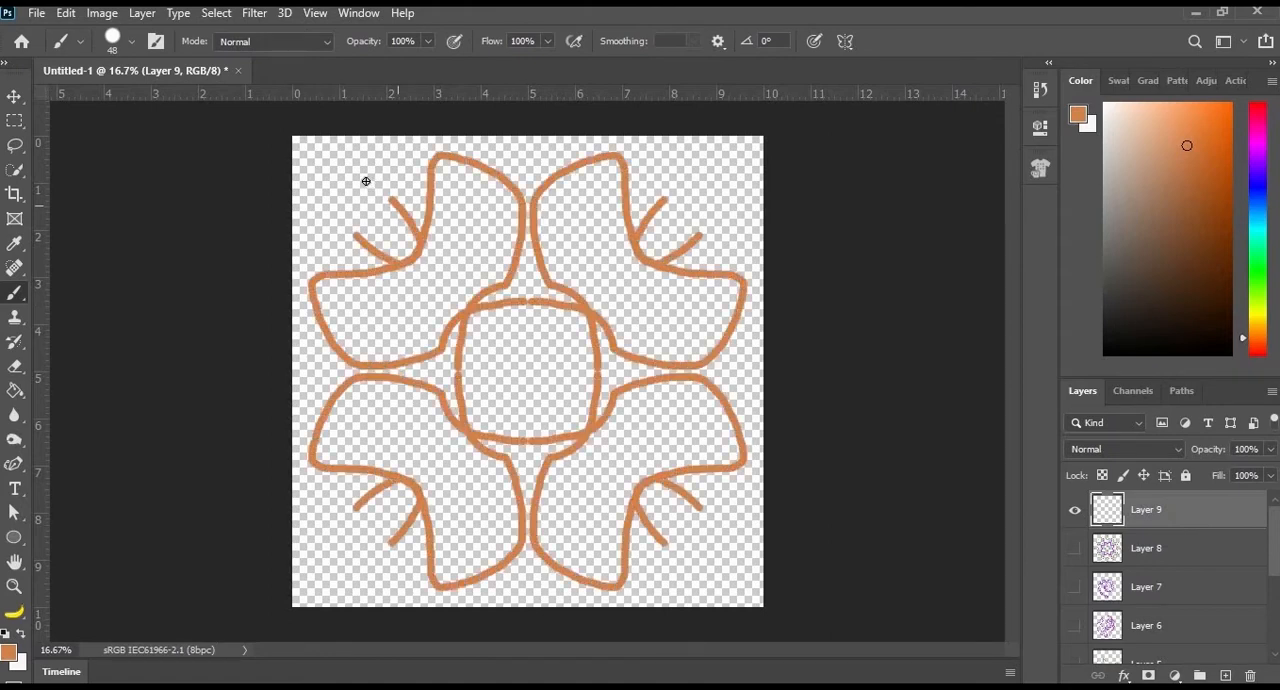
- Set the foreground colour to blue-violet and paint curves inside the petals, dashes around the centre and a dashed outer border
{"action": "left_click", "coordinate": [1258, 137]}
{"action": "left_click", "coordinate": [1258, 181]}
{"action": "mouse_move", "coordinate": [476, 222]}
{"action": "left_mouse_down"}
{"action": "mouse_move", "coordinate": [440, 287]}
{"action": "mouse_move", "coordinate": [376, 320]}
{"action": "left_mouse_up"}
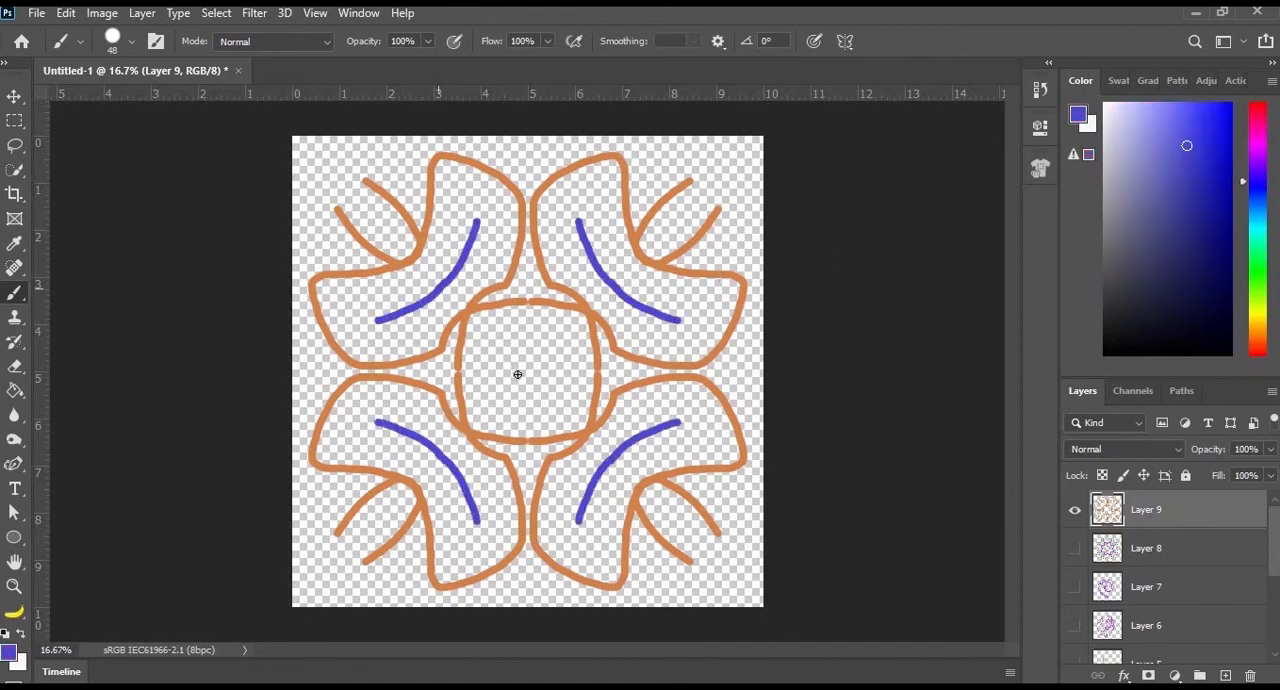
{"action": "left_click_drag", "start_coordinate": [528, 363], "coordinate": [483, 388]}
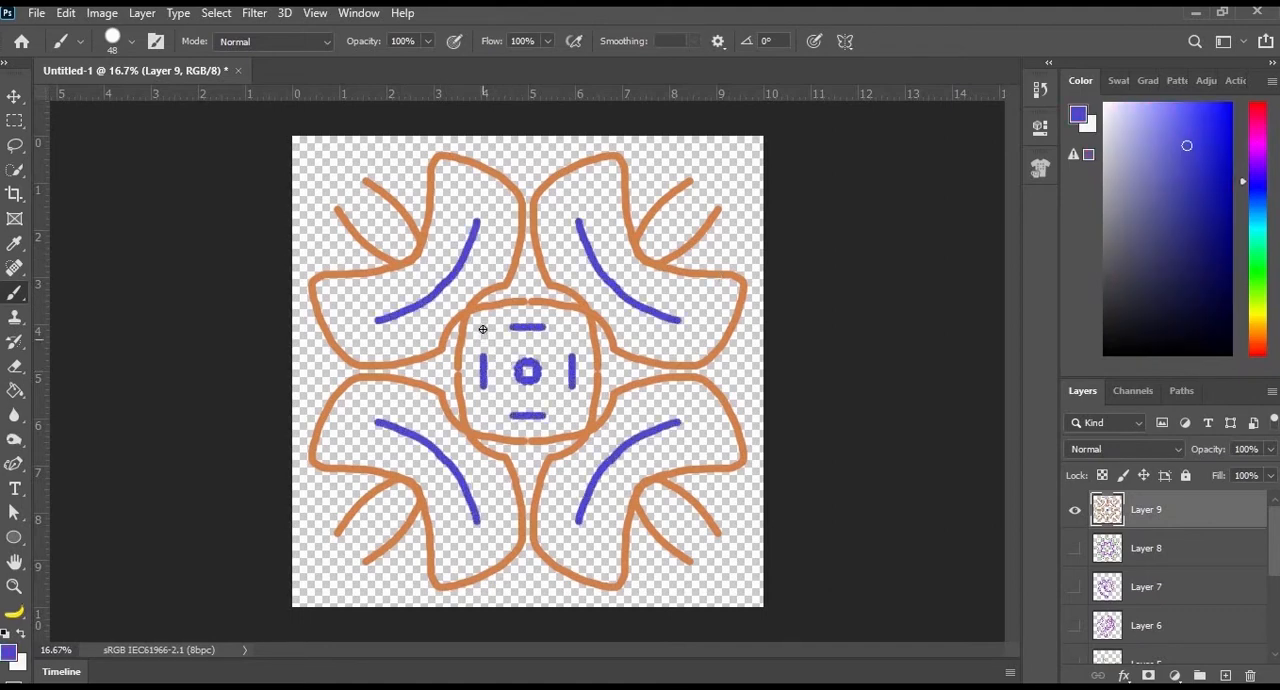
{"action": "left_click_drag", "start_coordinate": [494, 327], "coordinate": [482, 346]}
{"action": "left_click_drag", "start_coordinate": [577, 196], "coordinate": [607, 196]}
{"action": "left_click_drag", "start_coordinate": [641, 155], "coordinate": [728, 175]}
{"action": "left_click_drag", "start_coordinate": [505, 151], "coordinate": [512, 144]}
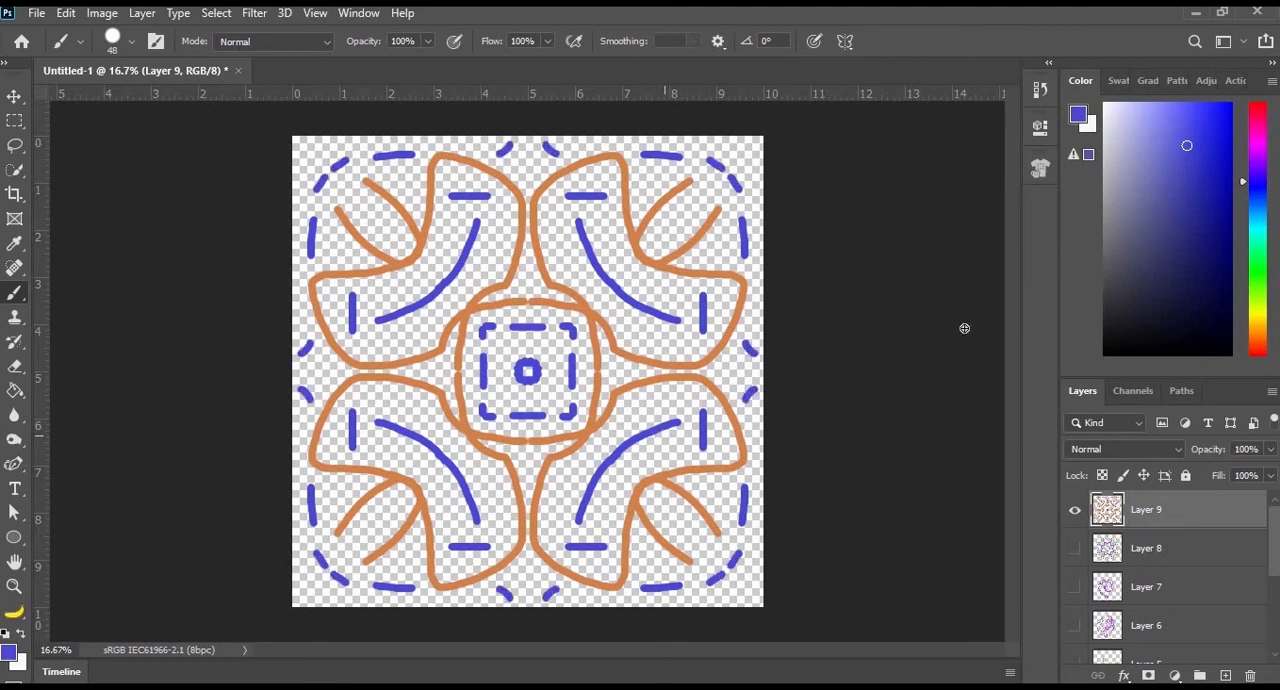
- Set the foreground colour to green and paint corner bars, edge marks, small centre marks and arcs inside the petals
{"action": "left_click", "coordinate": [1258, 264]}
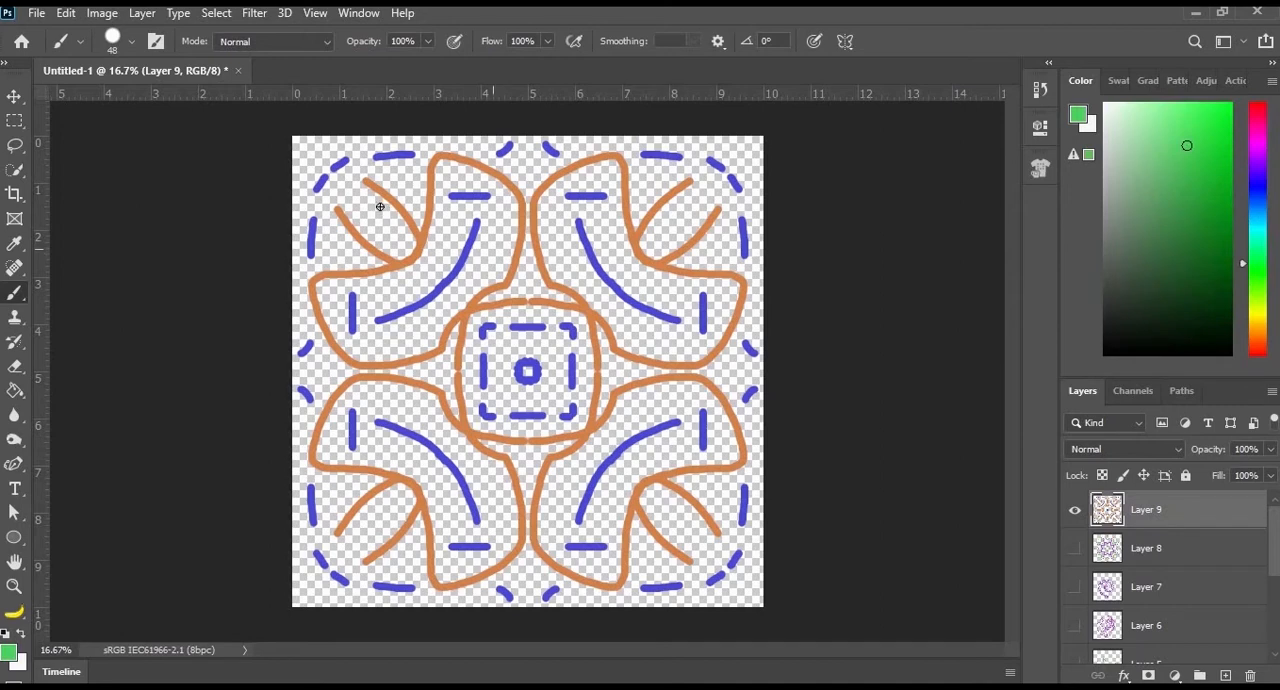
{"action": "left_click_drag", "start_coordinate": [363, 203], "coordinate": [398, 238]}
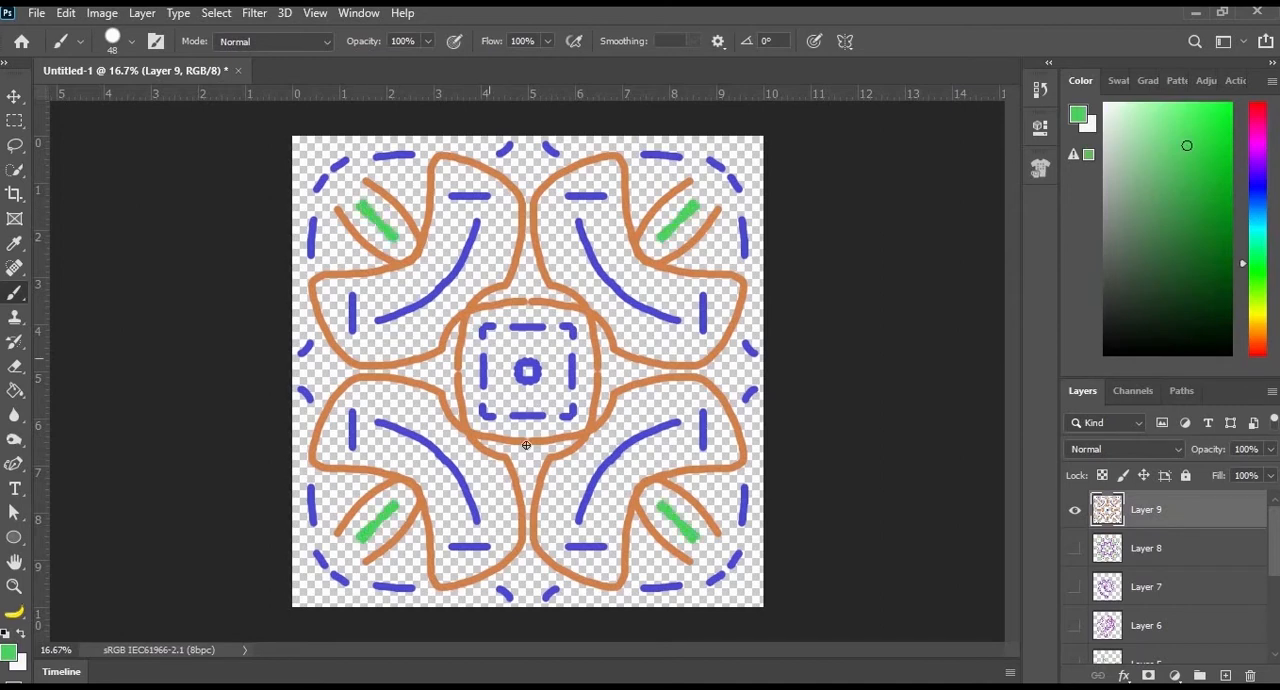
{"action": "left_click_drag", "start_coordinate": [314, 371], "coordinate": [334, 371]}
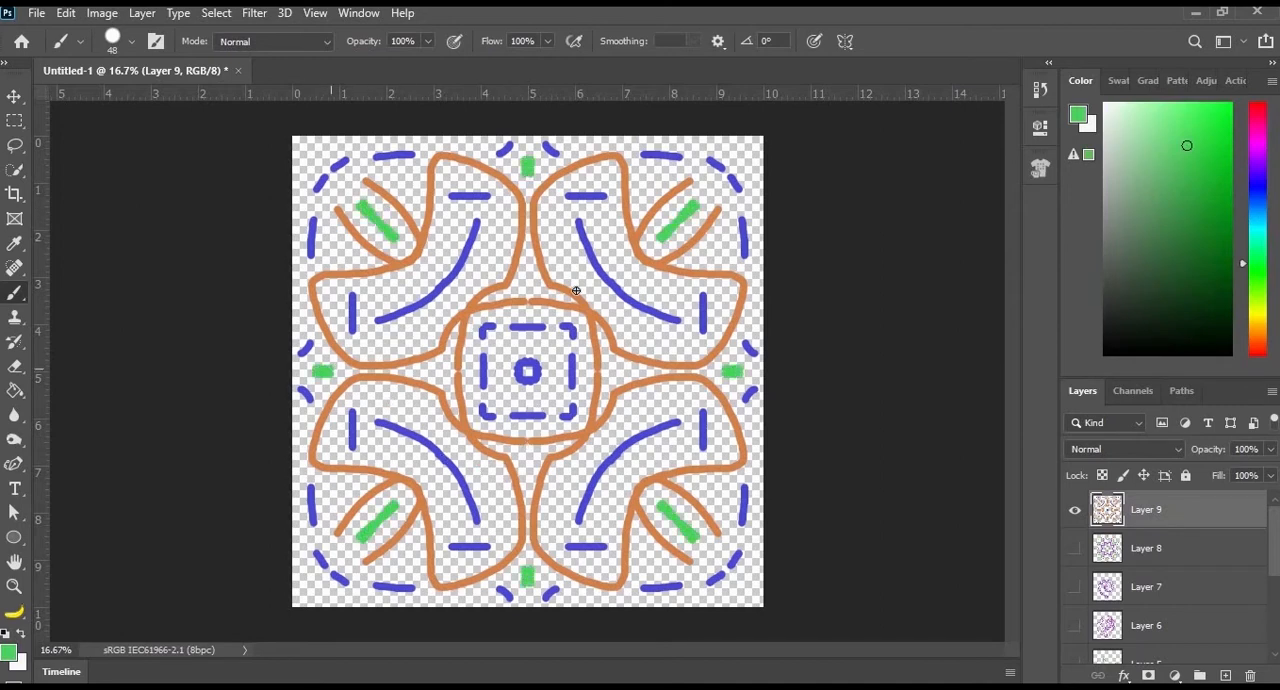
{"action": "left_click_drag", "start_coordinate": [506, 355], "coordinate": [509, 348]}
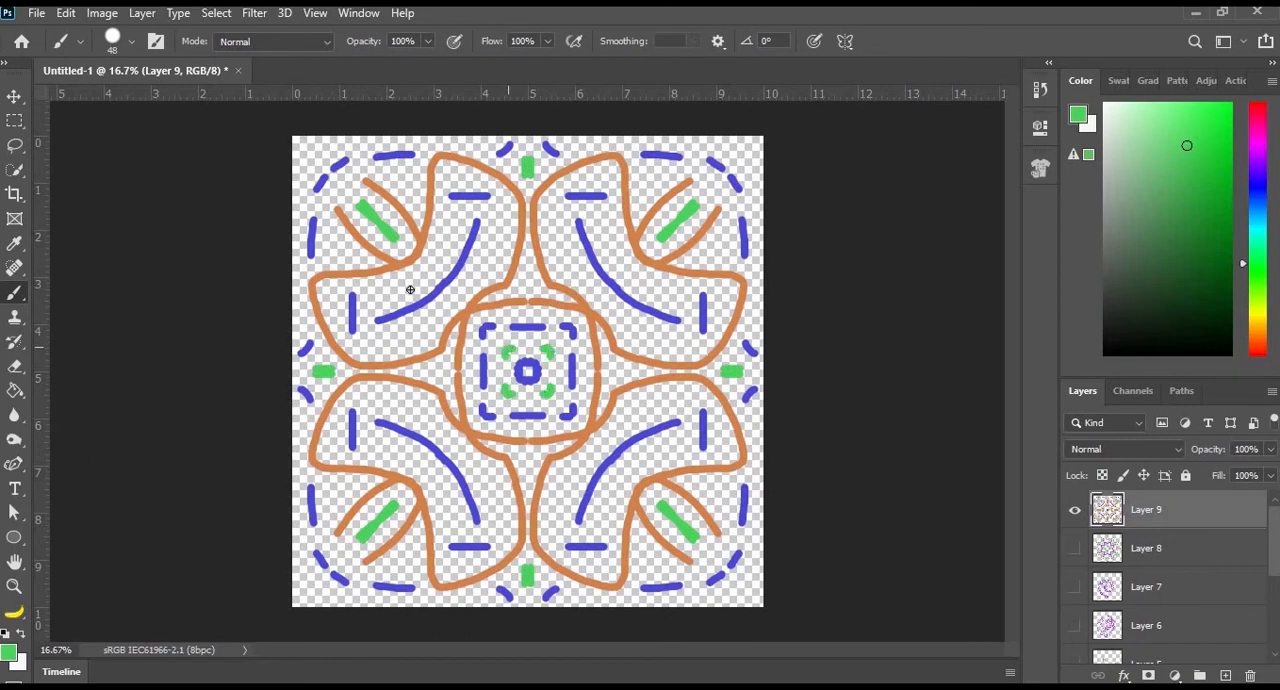
{"action": "left_click_drag", "start_coordinate": [410, 282], "coordinate": [431, 276]}
{"action": "left_click_drag", "start_coordinate": [387, 341], "coordinate": [421, 336]}
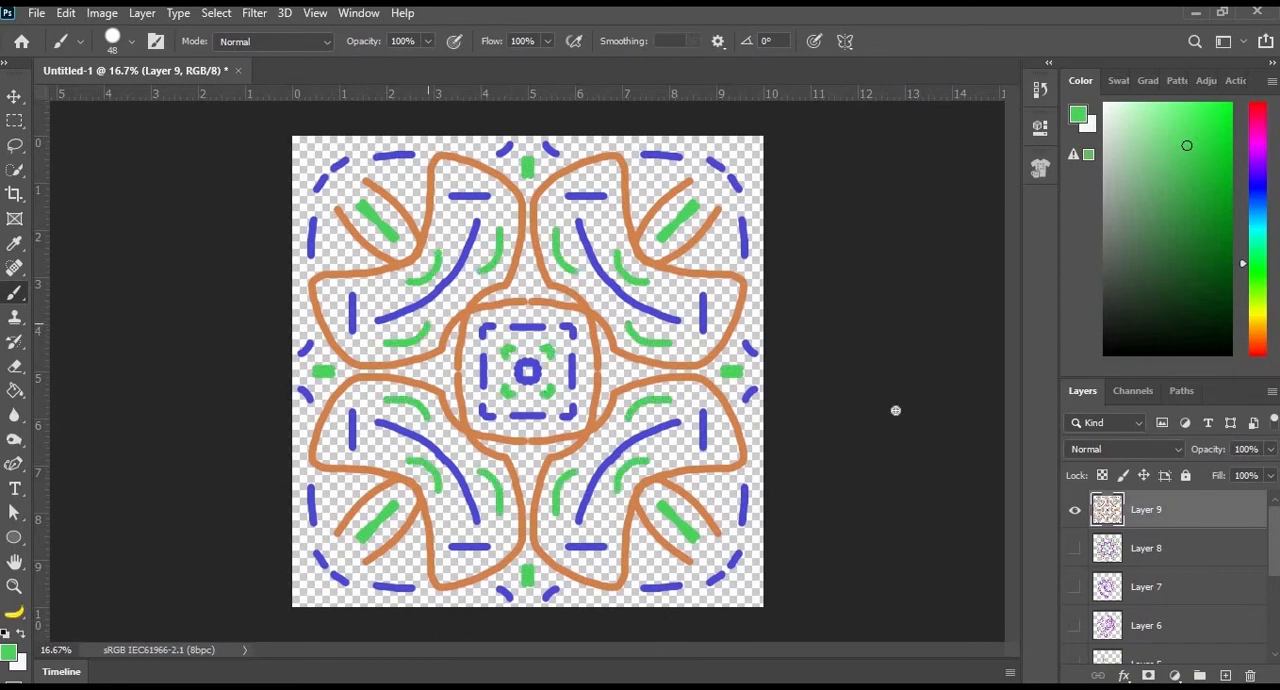
- Add a new layer, hide the lower ones, and rename the two finished mandala layers Mandala 4 and Mandala 8
{"action": "left_click", "coordinate": [1224, 676]}
{"action": "left_click", "coordinate": [1075, 549]}
{"action": "double_click", "coordinate": [1147, 548]}
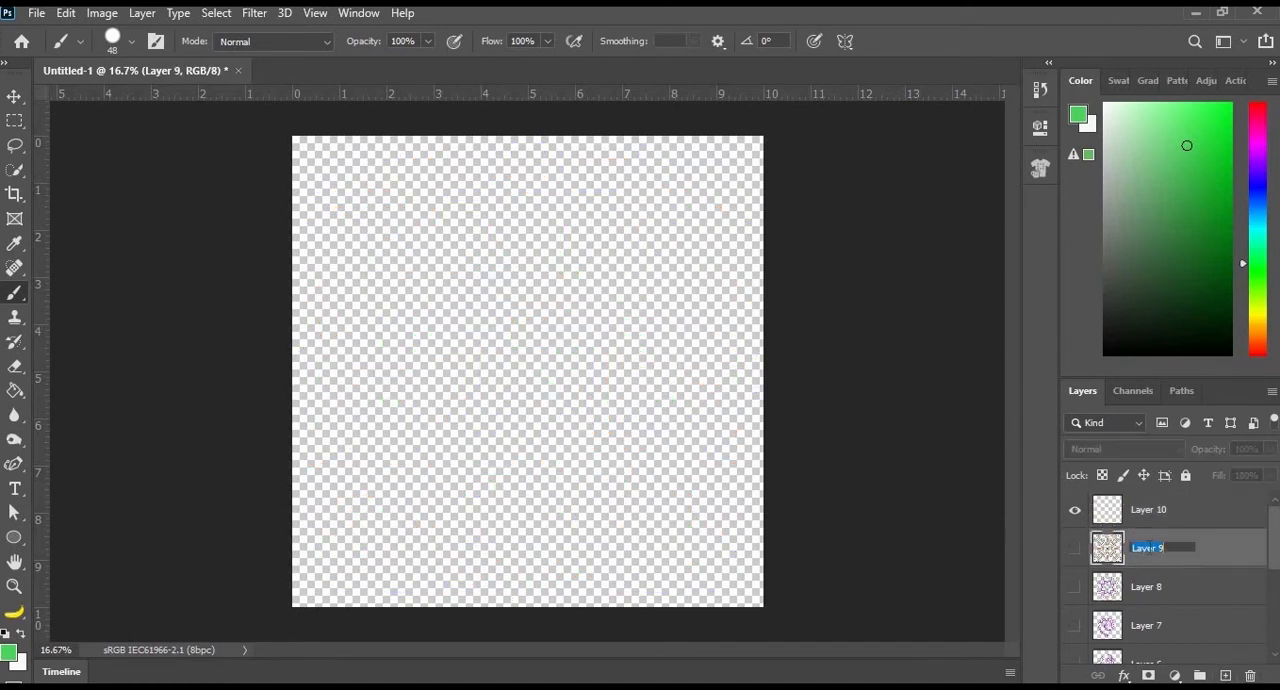
{"action": "type", "text": "Mandala 4"}
{"action": "key", "text": "Return"}
{"action": "double_click", "coordinate": [1147, 587]}
{"action": "type", "text": "Mandal"}
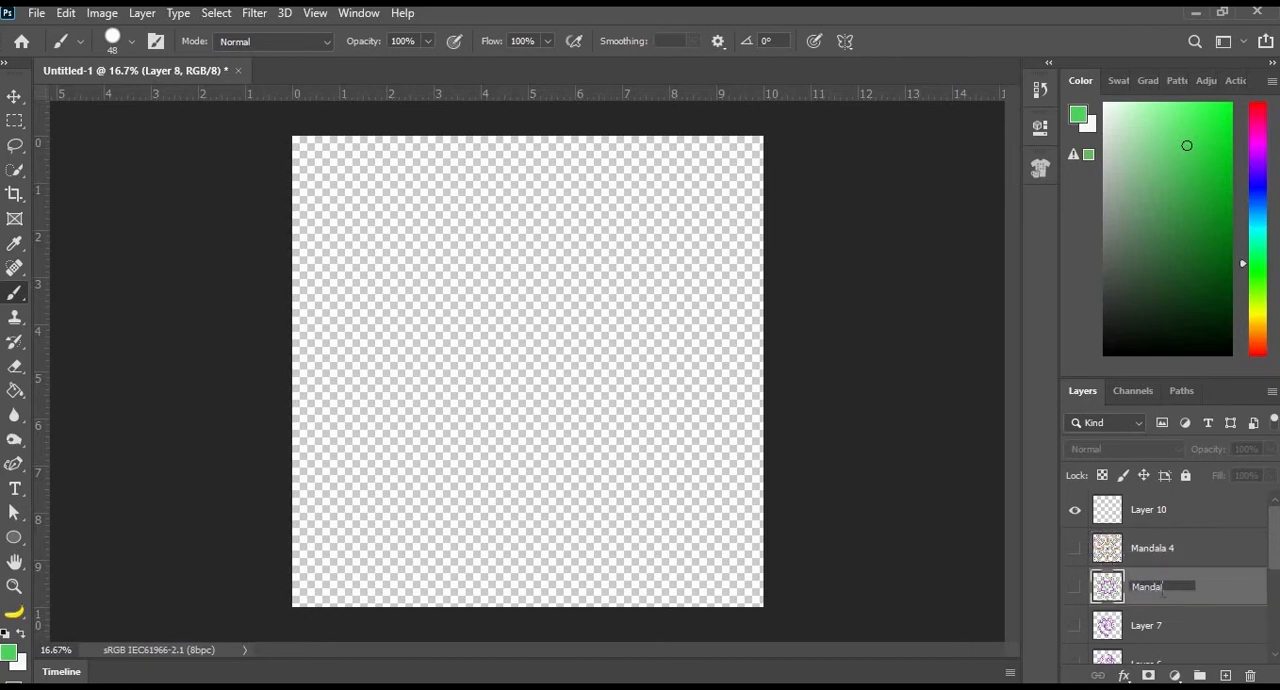
{"action": "type", "text": "a 8"}
- Rename the new empty layer Mandala 12
{"action": "double_click", "coordinate": [1148, 510]}
{"action": "type", "text": "Mandala"}
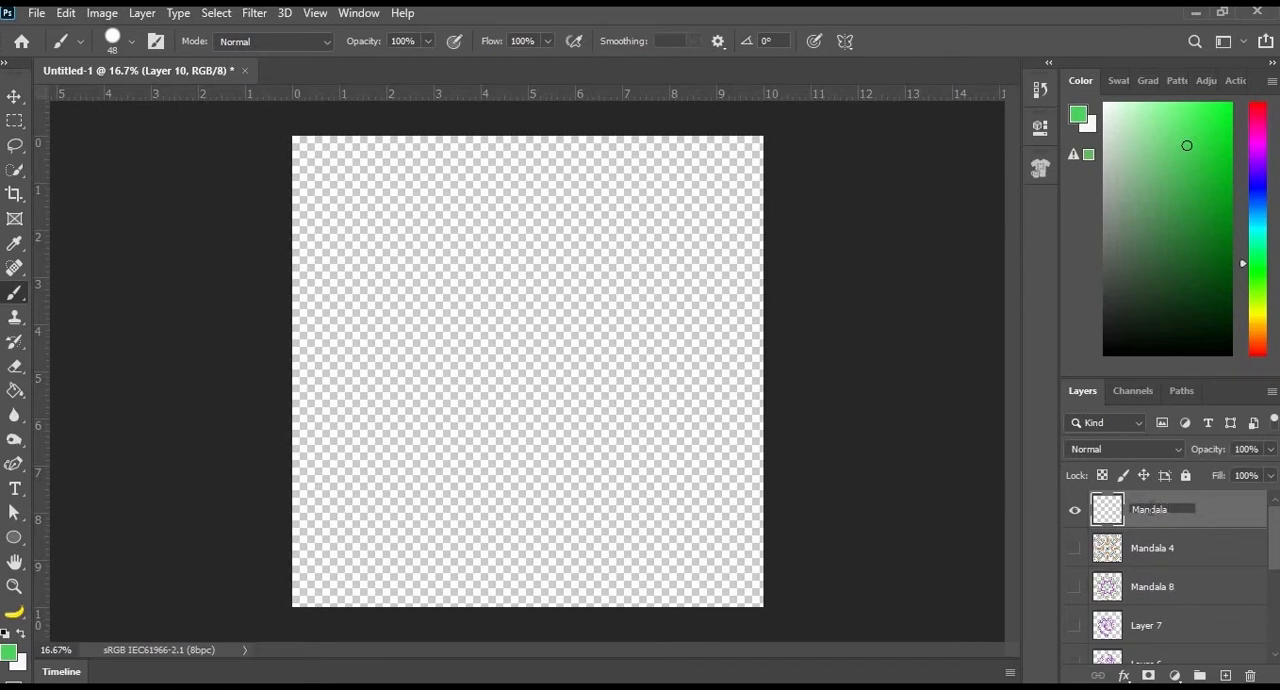
{"action": "type", "text": " 12"}
- Request a 12-segment Mandala symmetry and accept the closest permitted segment count, 10
{"action": "left_click", "coordinate": [846, 41]}
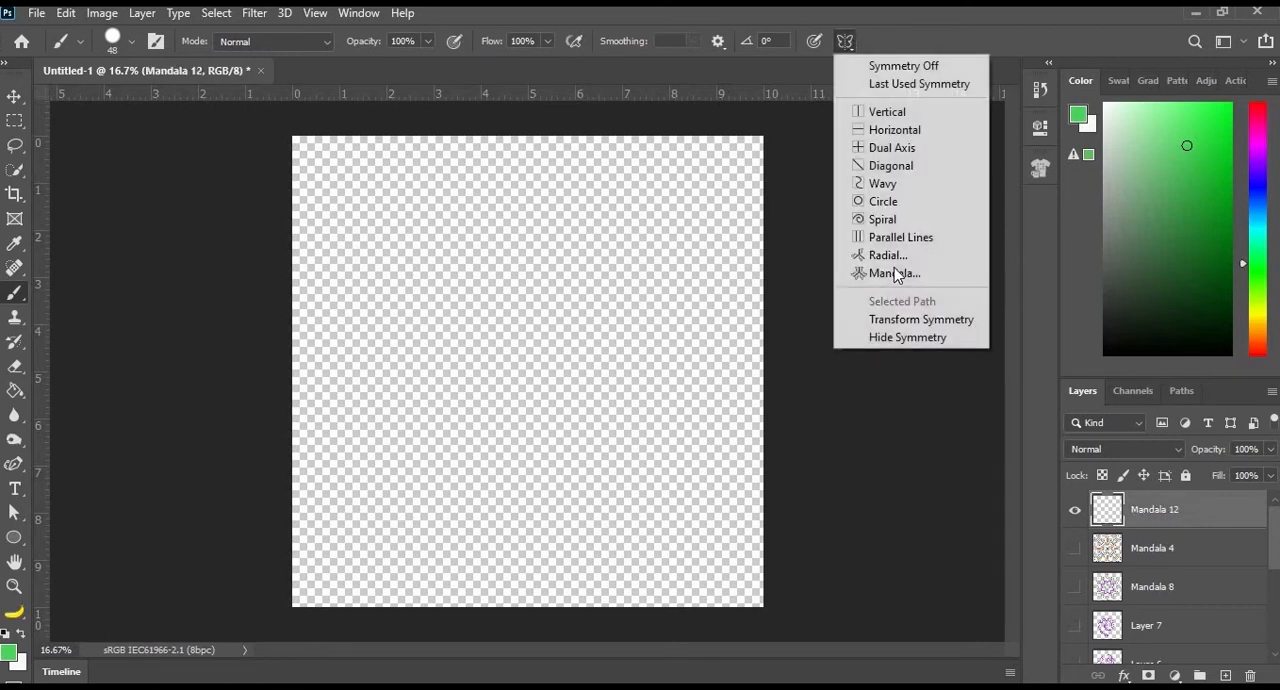
{"action": "left_click", "coordinate": [872, 273]}
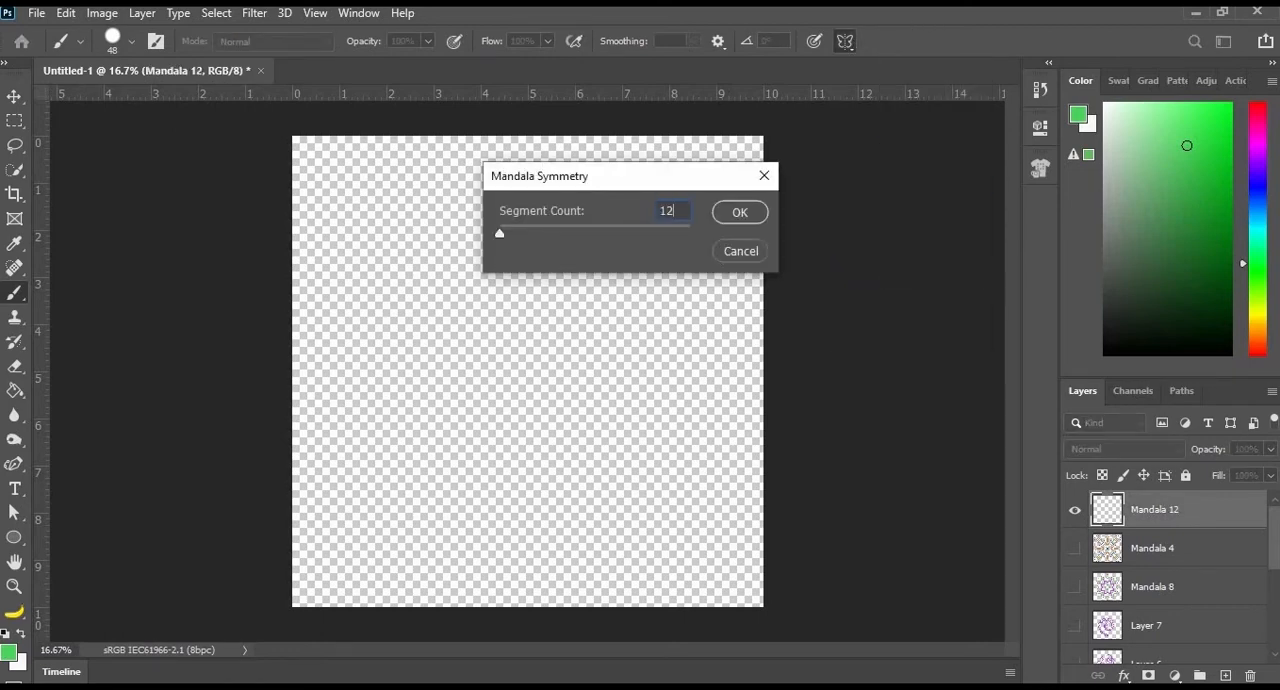
{"action": "left_click", "coordinate": [735, 213]}
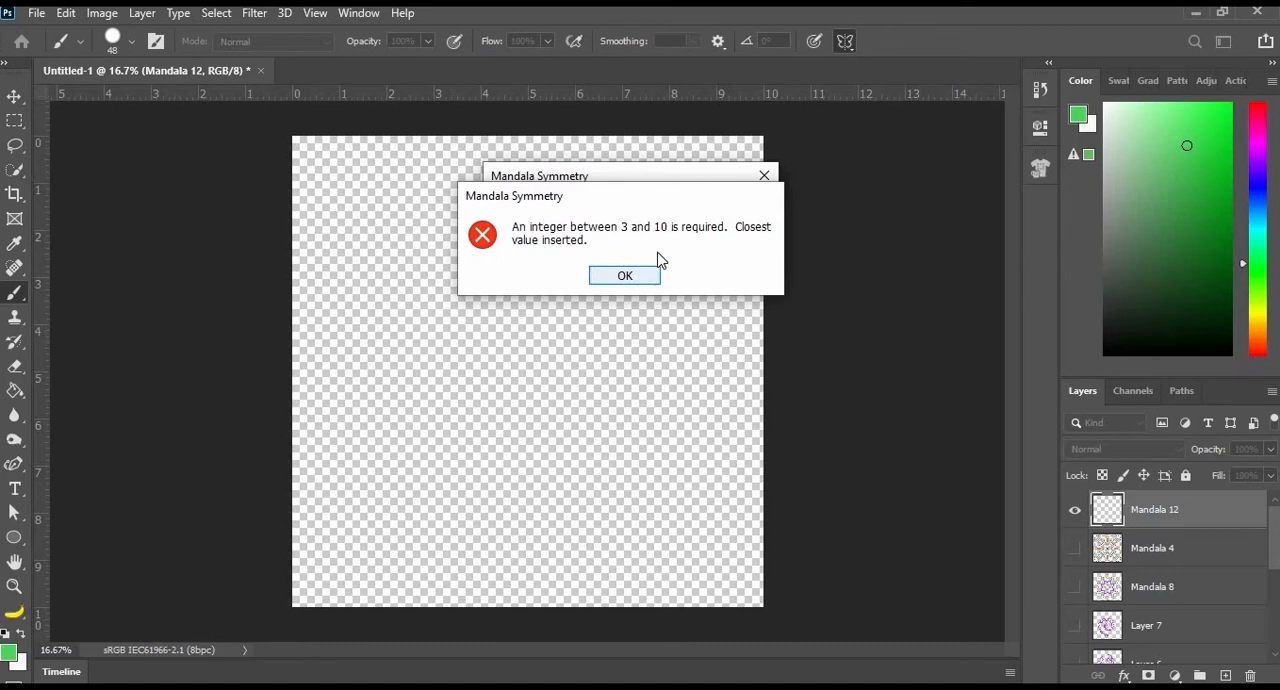
{"action": "left_click", "coordinate": [652, 268]}
{"action": "key", "text": "Return"}
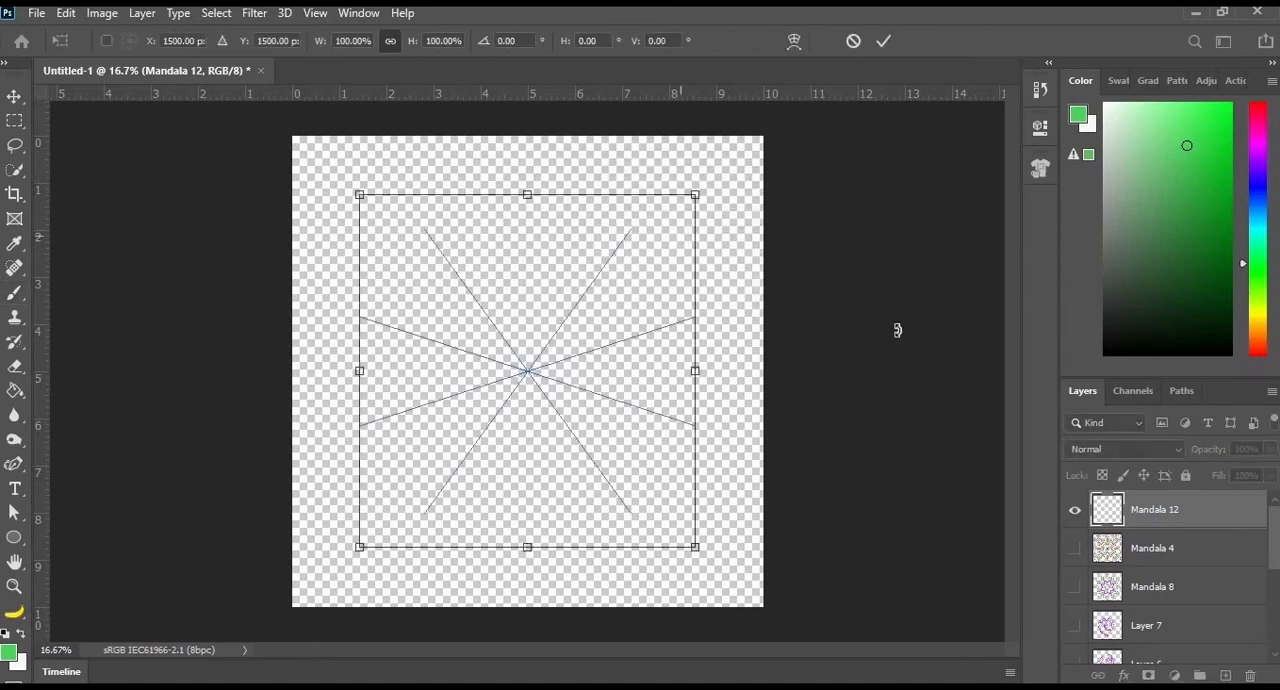
- Rename the empty top layer Mandala 10 to match its segment count
{"action": "double_click", "coordinate": [1170, 509]}
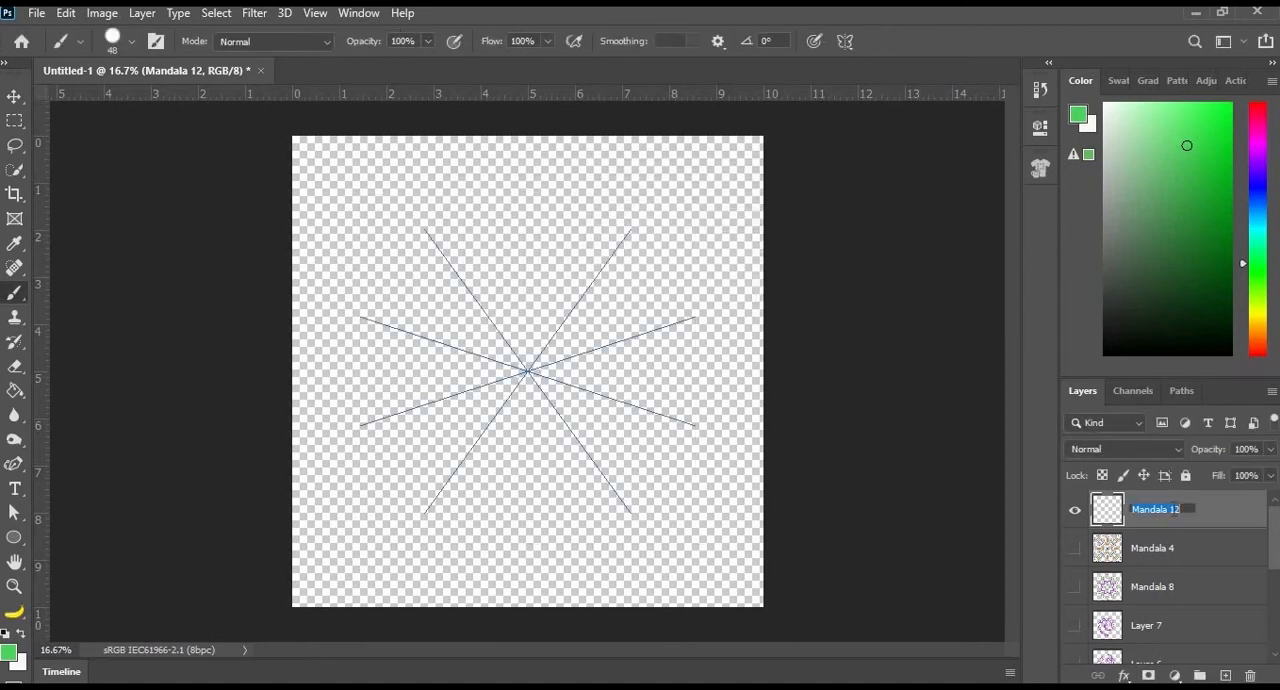
{"action": "type", "text": "Mandala 10"}
{"action": "key", "text": "Return"}
- Paint yellow crossed petals around the centre, with blue curved strokes between them and a blue ring at the middle
{"action": "left_click", "coordinate": [1258, 313]}
{"action": "left_click_drag", "start_coordinate": [489, 263], "coordinate": [513, 346]}
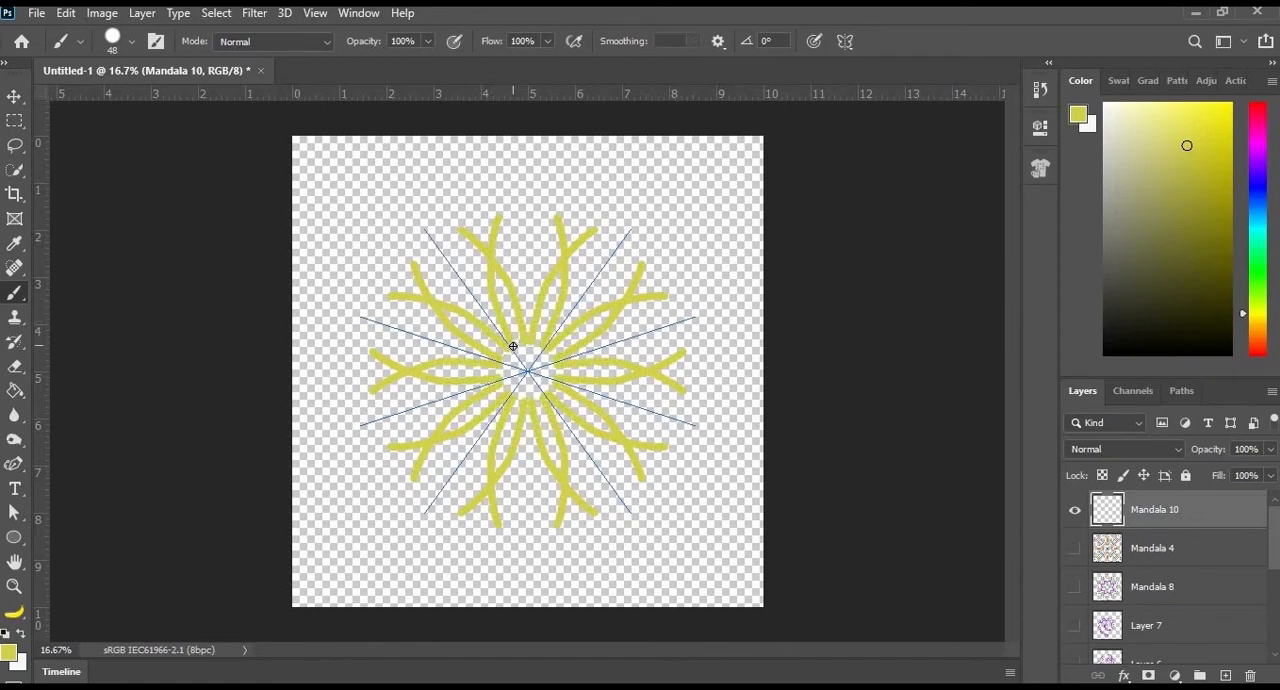
{"action": "left_click", "coordinate": [1258, 203]}
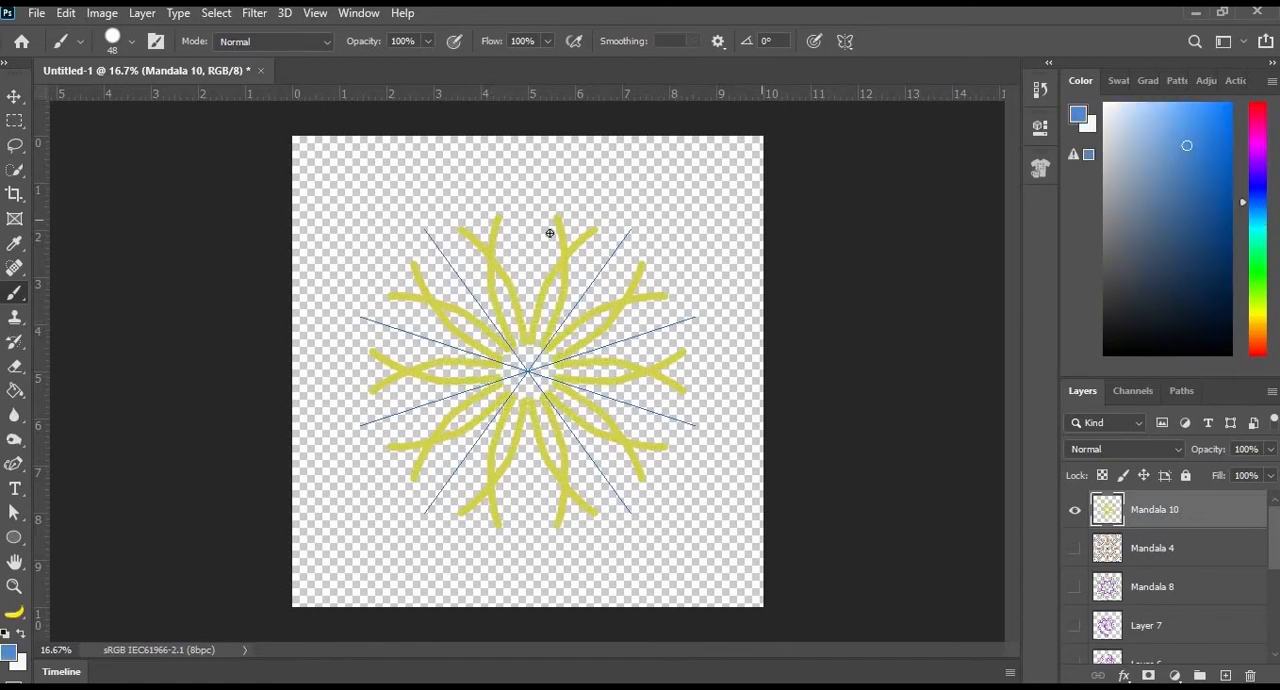
{"action": "mouse_move", "coordinate": [520, 215]}
{"action": "left_mouse_down"}
{"action": "mouse_move", "coordinate": [516, 268]}
{"action": "mouse_move", "coordinate": [532, 280]}
{"action": "left_mouse_up"}
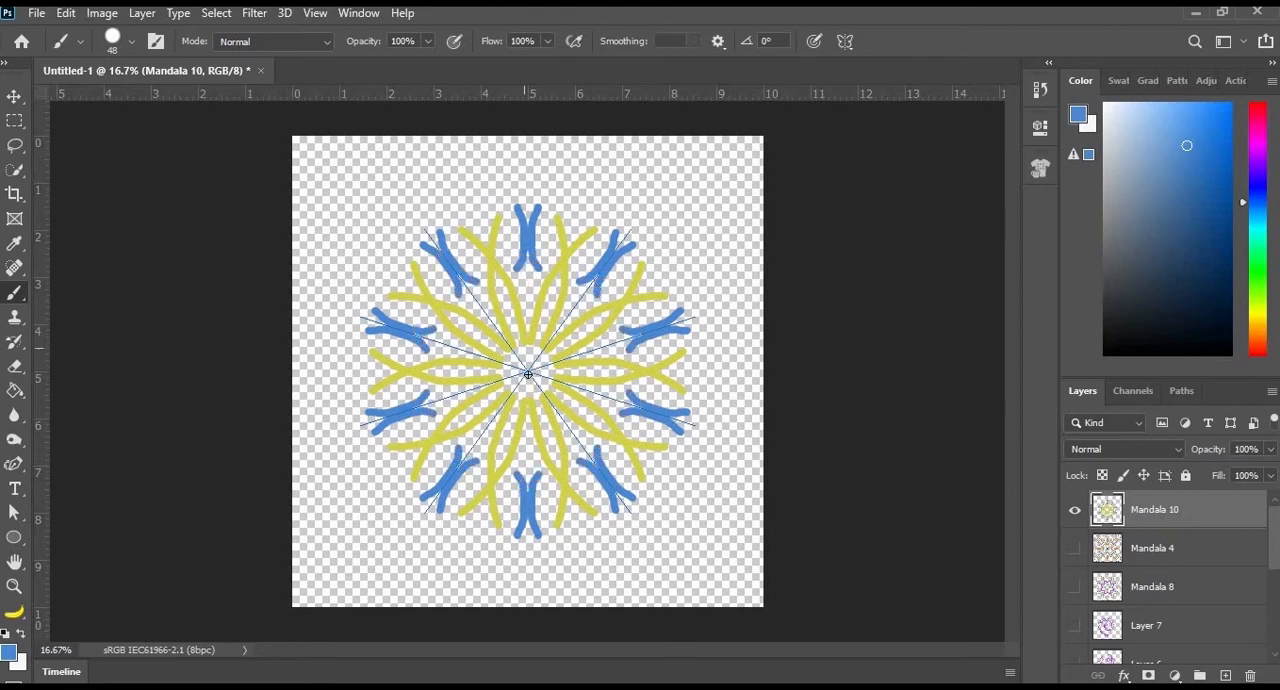
{"action": "left_click", "coordinate": [531, 361]}
- Set the foreground colour to a muted grey-blue and paint marks inside the petals and a border of small chevrons
{"action": "left_click", "coordinate": [1137, 175]}
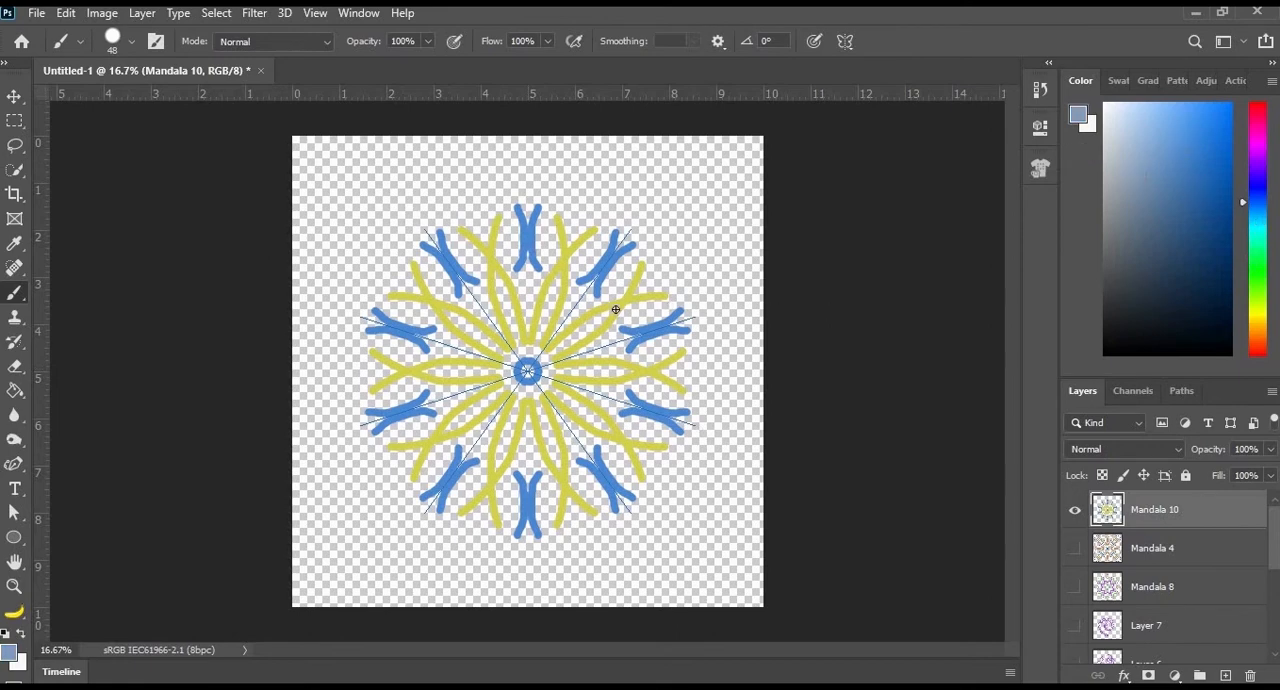
{"action": "left_click", "coordinate": [501, 294]}
{"action": "mouse_move", "coordinate": [410, 225]}
{"action": "left_mouse_down"}
{"action": "mouse_move", "coordinate": [416, 211]}
{"action": "mouse_move", "coordinate": [427, 220]}
{"action": "left_mouse_up"}
{"action": "left_click_drag", "start_coordinate": [368, 271], "coordinate": [390, 270]}
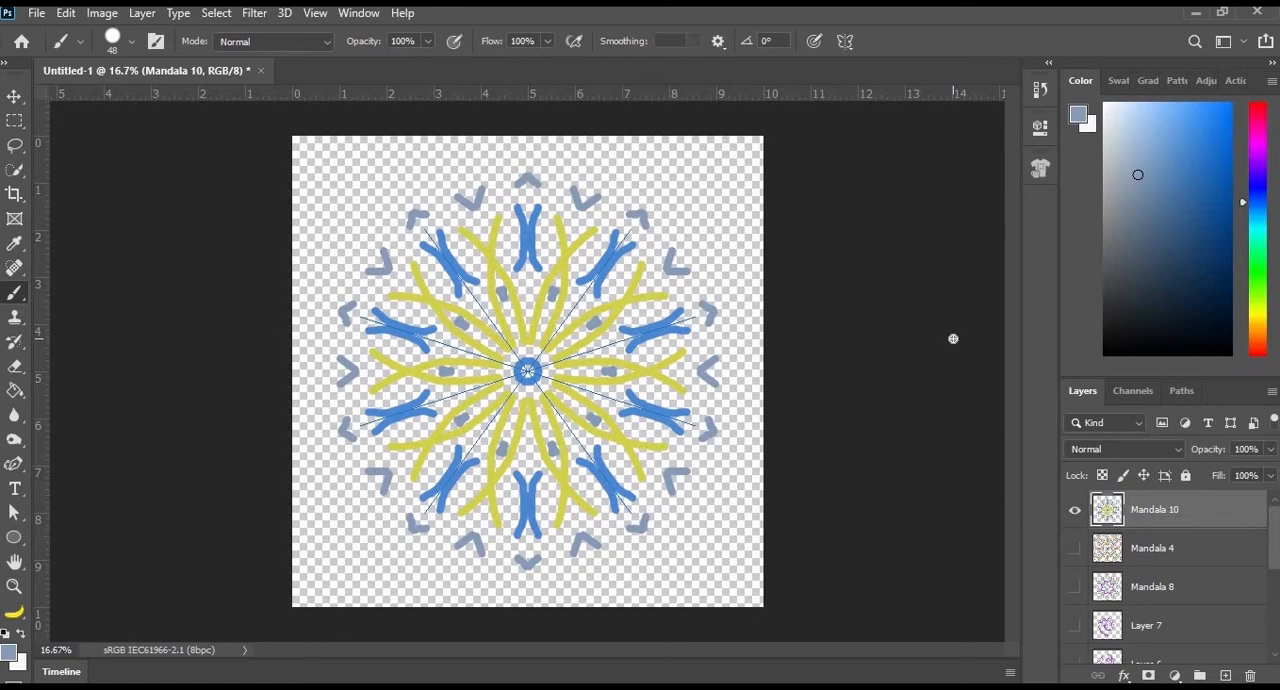
- Hide Mandala 10 and review the other symmetry drawings individually, from Mandala 4 and Mandala 8 down to Layer 1
{"action": "left_click", "coordinate": [1075, 511]}
{"action": "left_click", "coordinate": [1075, 548]}
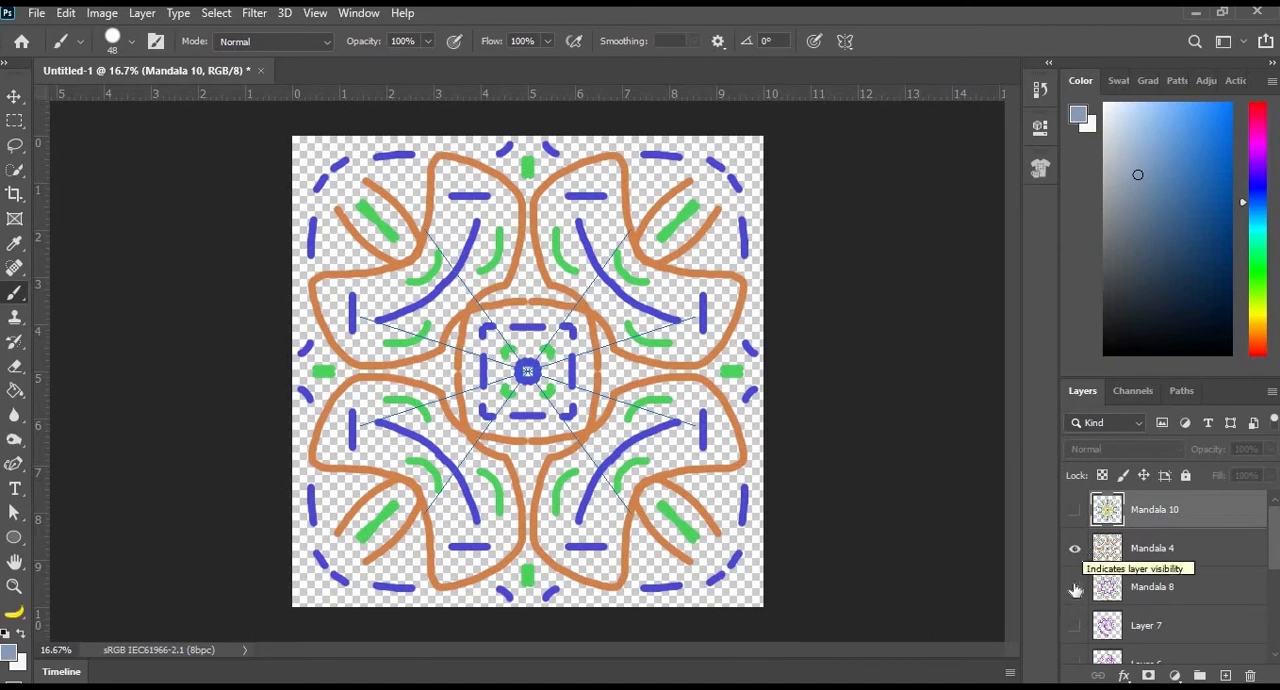
{"action": "left_click", "coordinate": [1075, 587]}
{"action": "left_click", "coordinate": [1075, 549]}
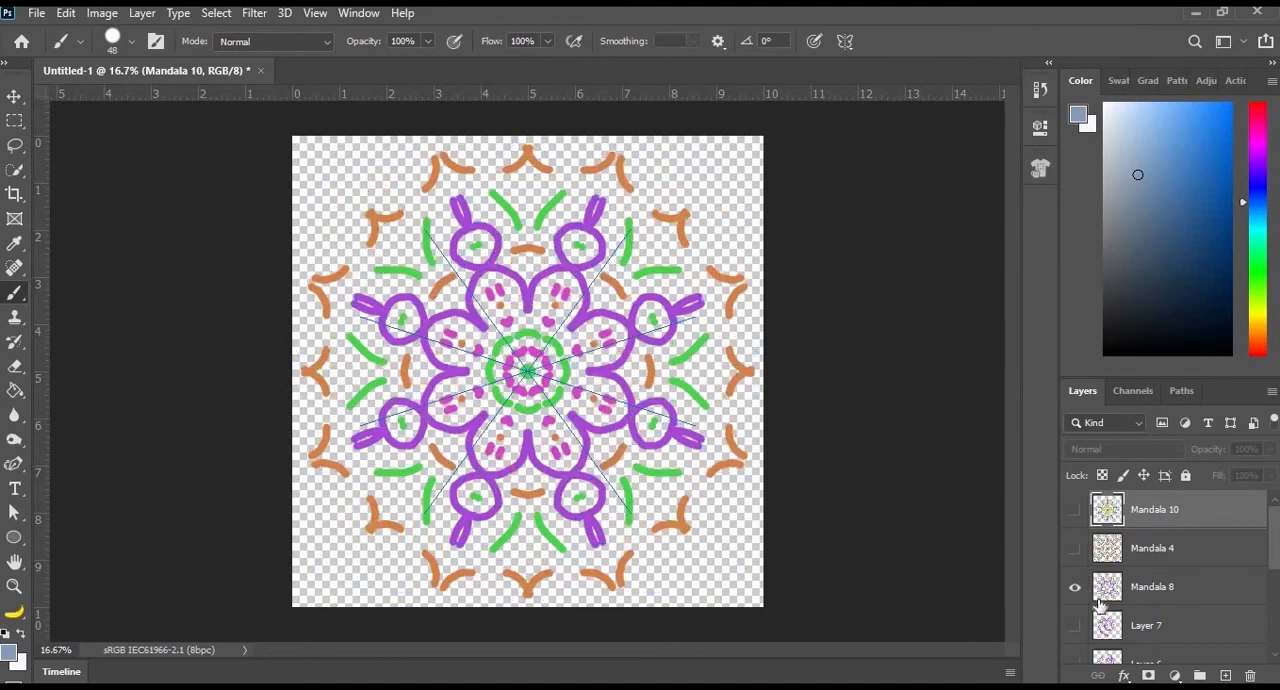
{"action": "scroll", "coordinate": [1080, 579], "scroll_direction": "down", "scroll_amount": 1}
{"action": "left_click", "coordinate": [1074, 551]}
{"action": "scroll", "coordinate": [1077, 607], "scroll_direction": "down", "scroll_amount": 5}
{"action": "left_click", "coordinate": [1075, 647]}
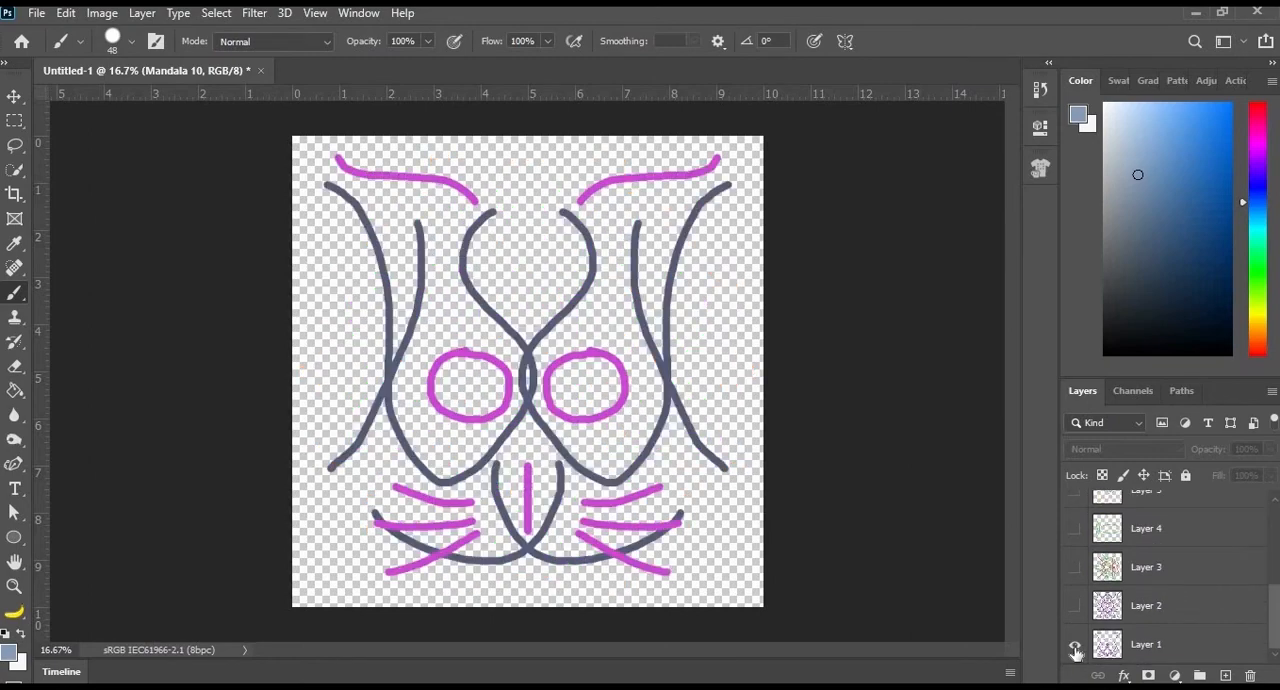
{"action": "left_click", "coordinate": [1075, 648]}
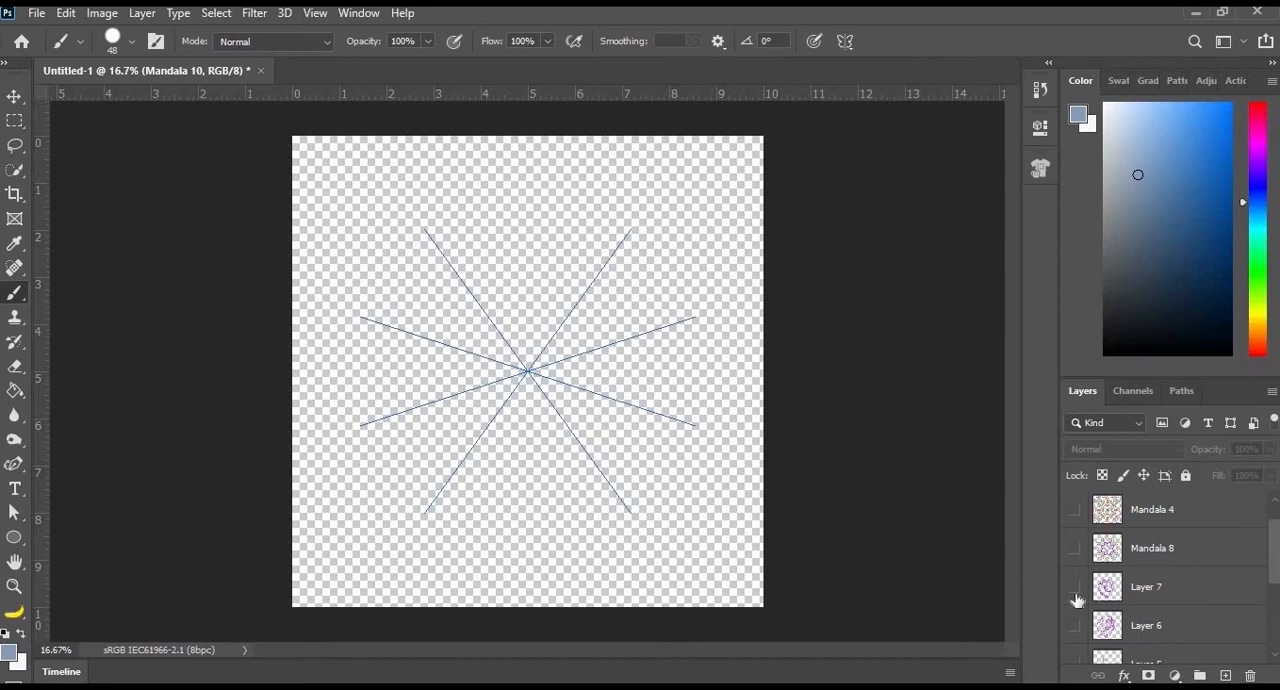
{"action": "left_click", "coordinate": [1075, 587]}
{"action": "left_click", "coordinate": [845, 41]}
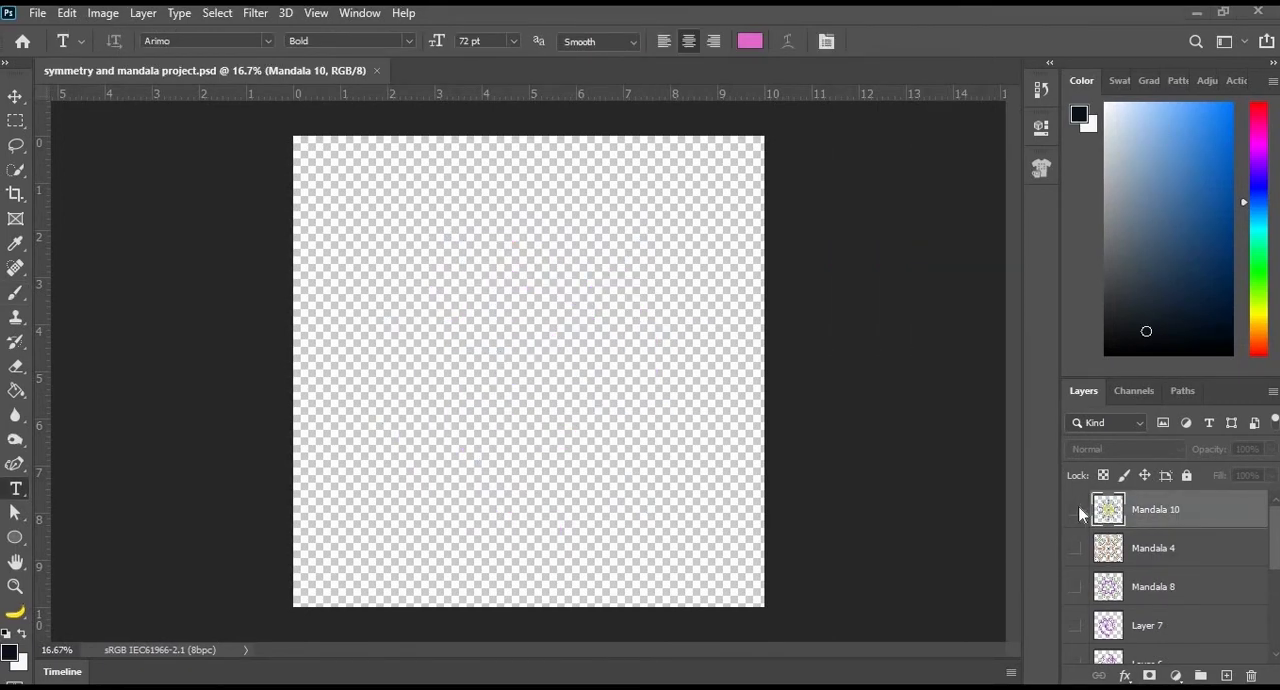
- Show the Mandala 10 layer and choose PNG as the format for exporting it
{"action": "left_click", "coordinate": [1077, 513]}
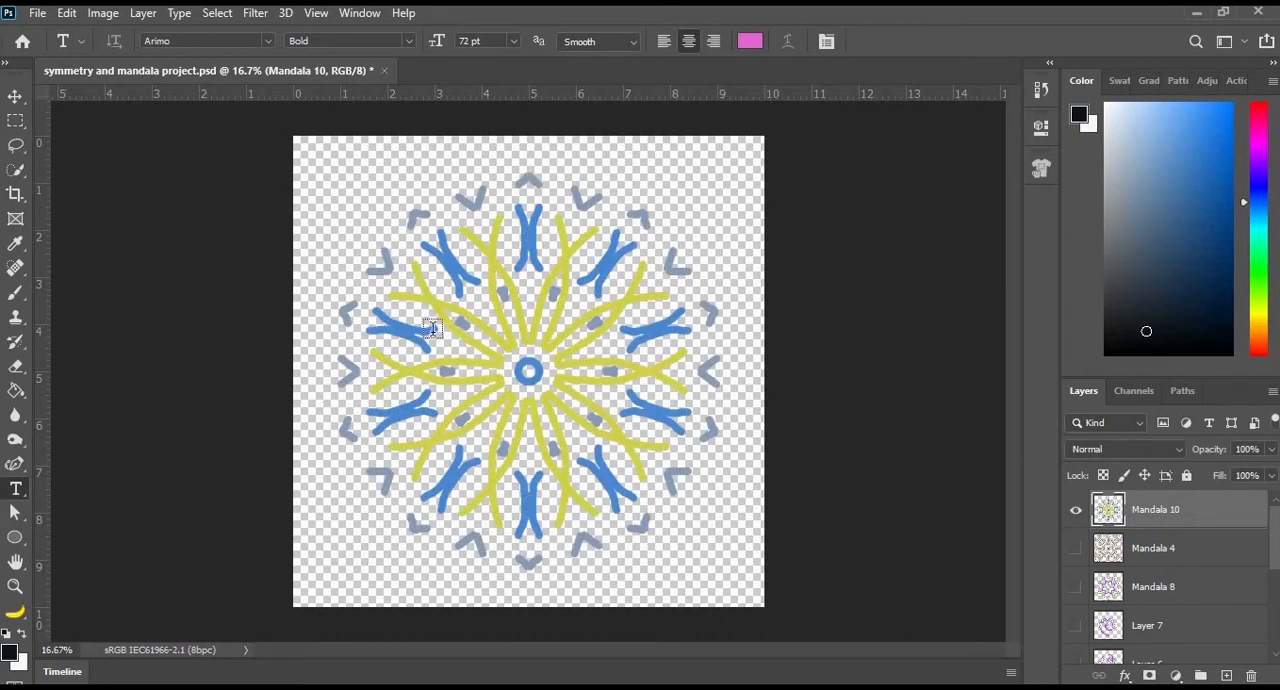
{"action": "left_click", "coordinate": [38, 14]}
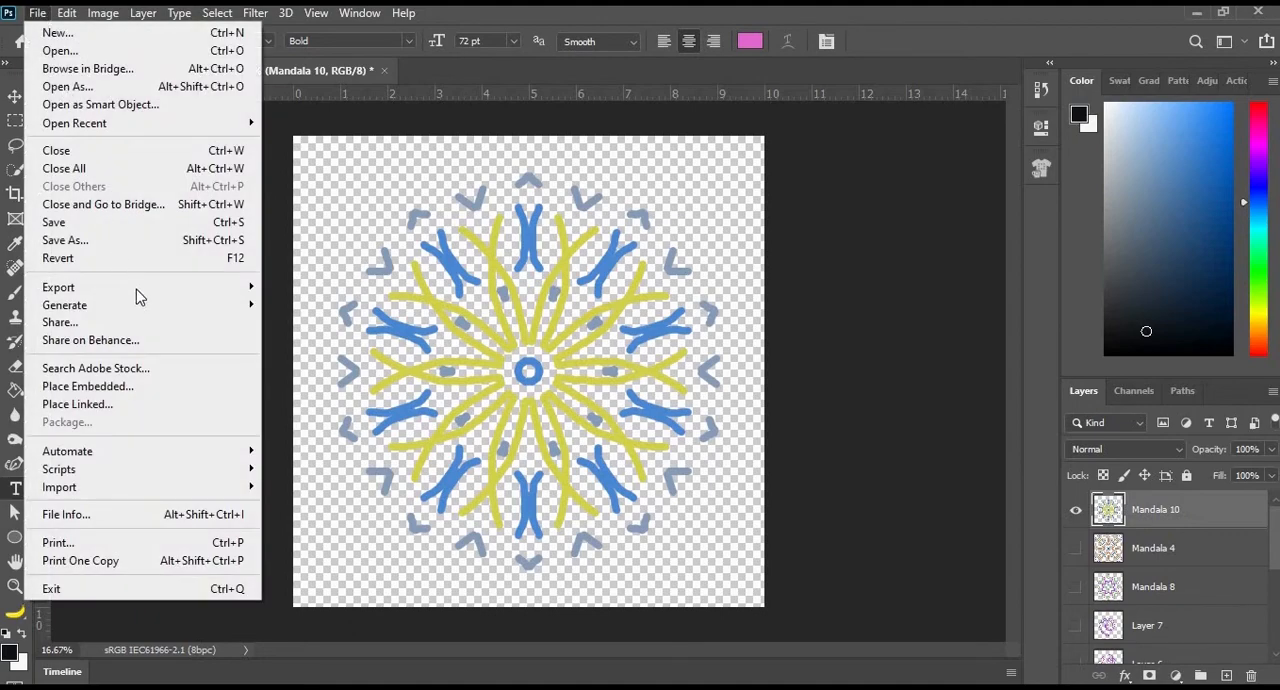
{"action": "mouse_move", "coordinate": [150, 296]}
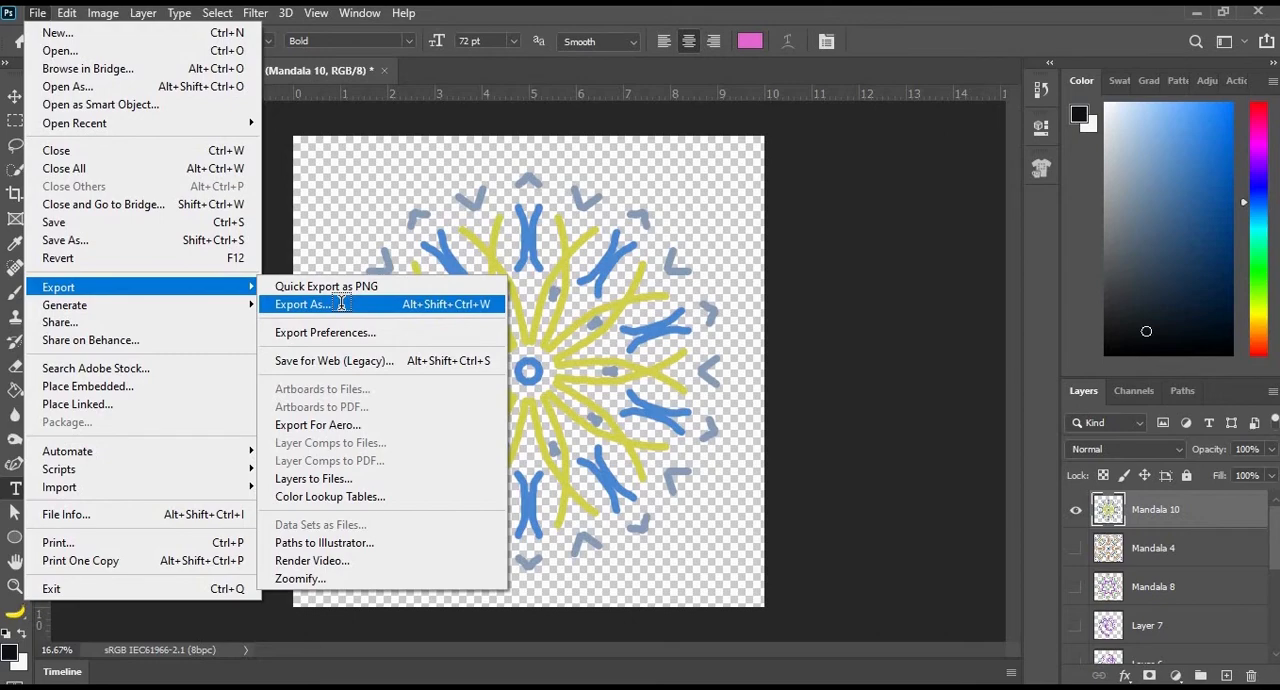
{"action": "left_click", "coordinate": [341, 303]}
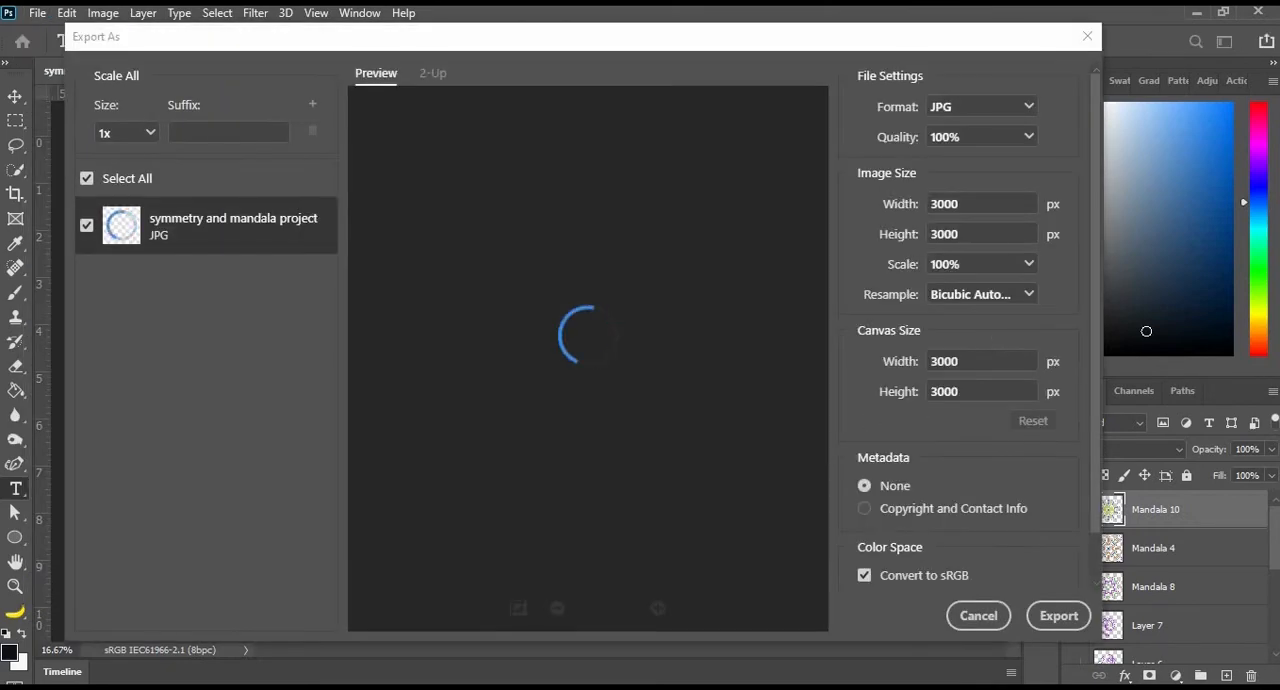
{"action": "left_click", "coordinate": [964, 110]}
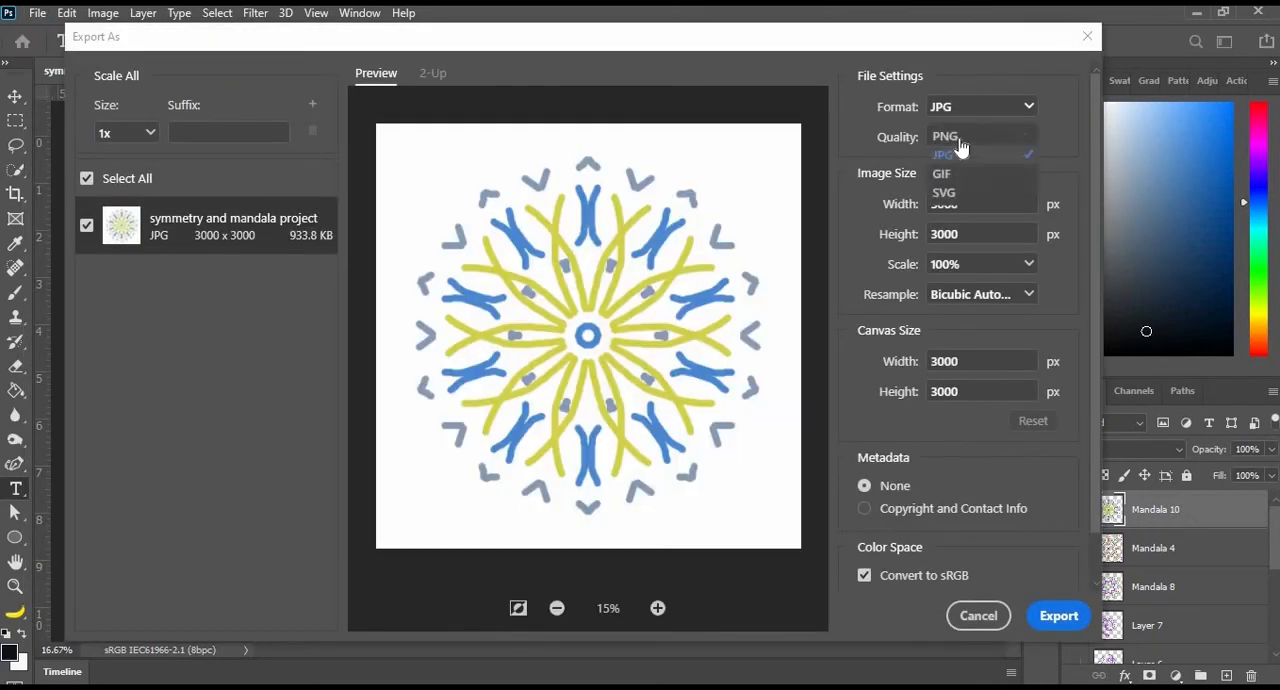
{"action": "left_click", "coordinate": [955, 136]}
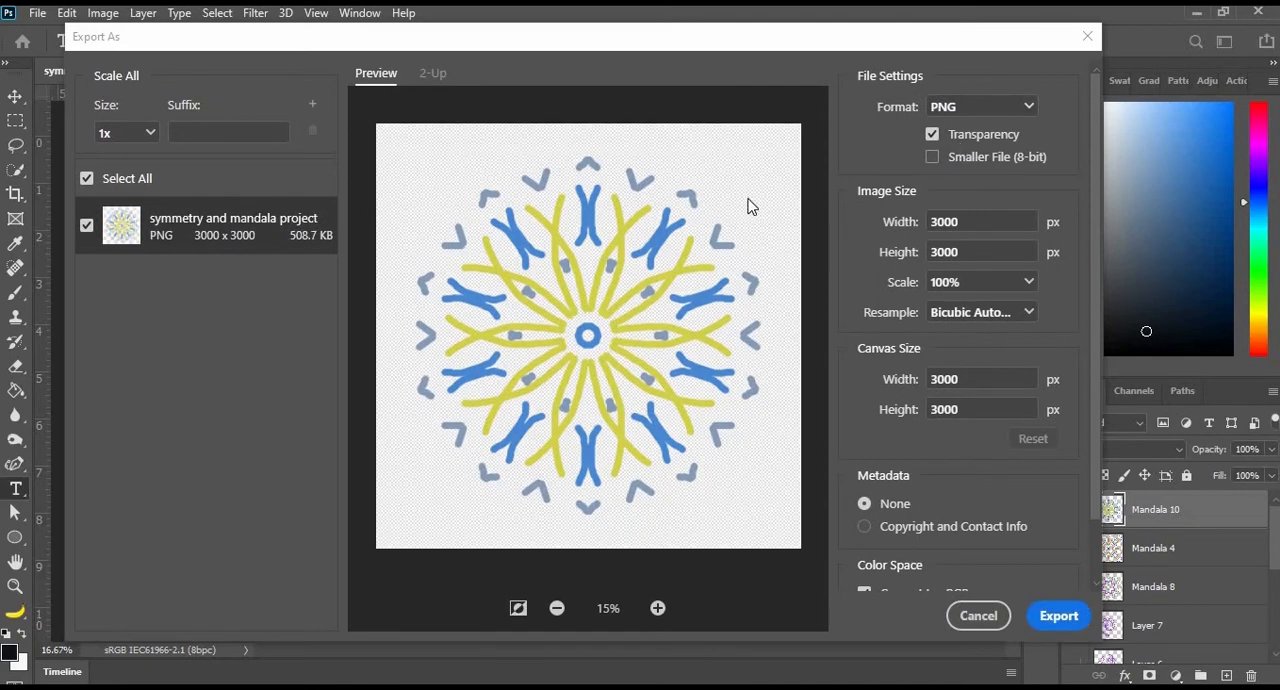
- Export the PNG under the file name transparent mandala 1
{"action": "left_click", "coordinate": [1064, 619]}
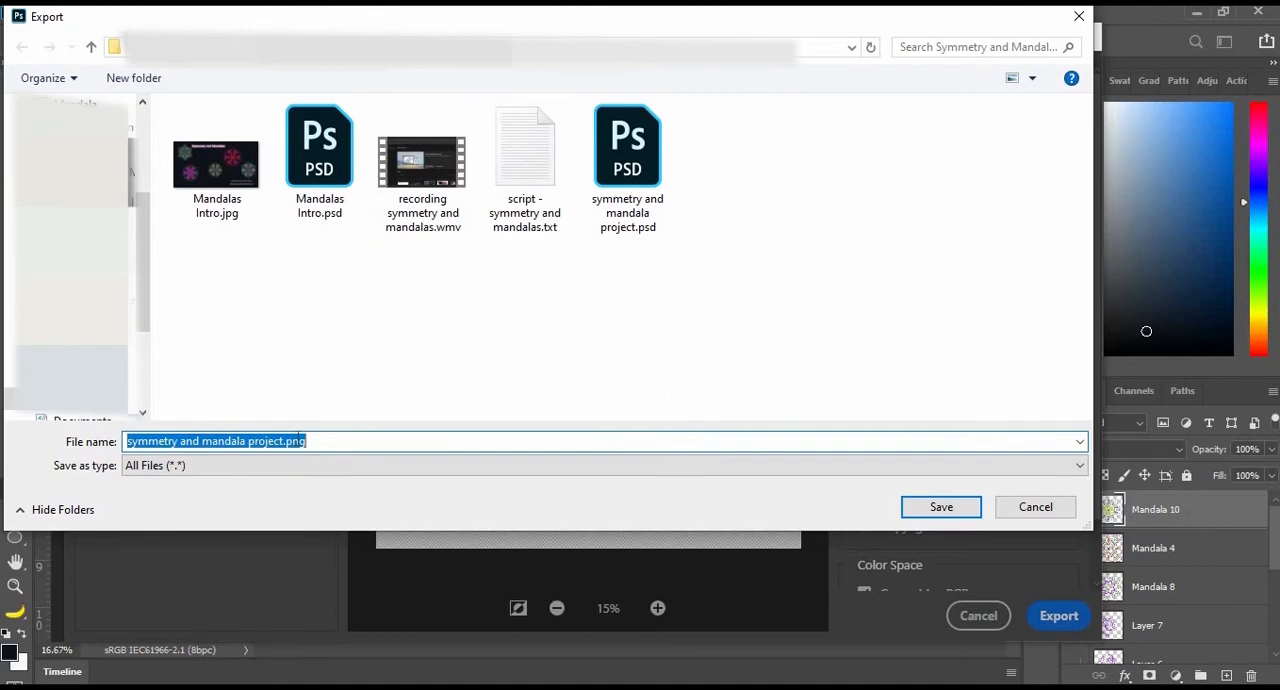
{"action": "type", "text": "tran"}
{"action": "type", "text": "sparent manda"}
{"action": "type", "text": "la 5"}
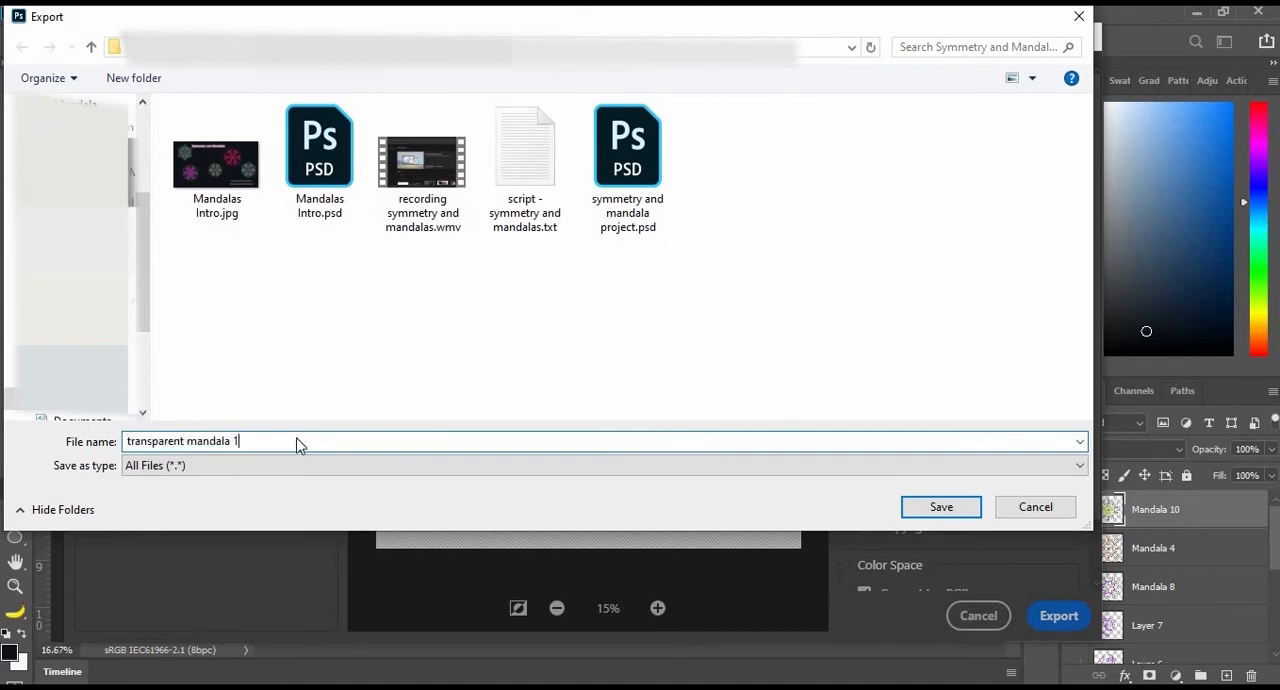
{"action": "key", "text": "Return"}
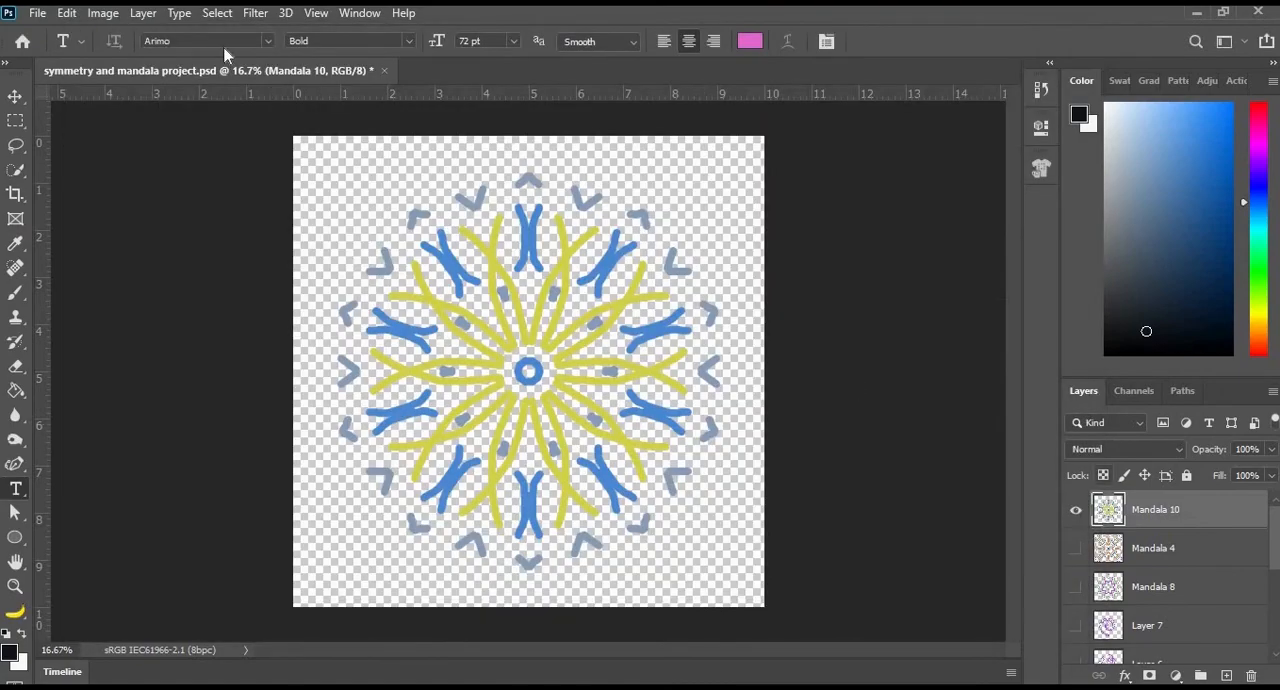
- Export the same mandala again in JPG format under the file name Mandala 1 JPG
{"action": "mouse_move", "coordinate": [73, 290]}
{"action": "left_click", "coordinate": [330, 289]}
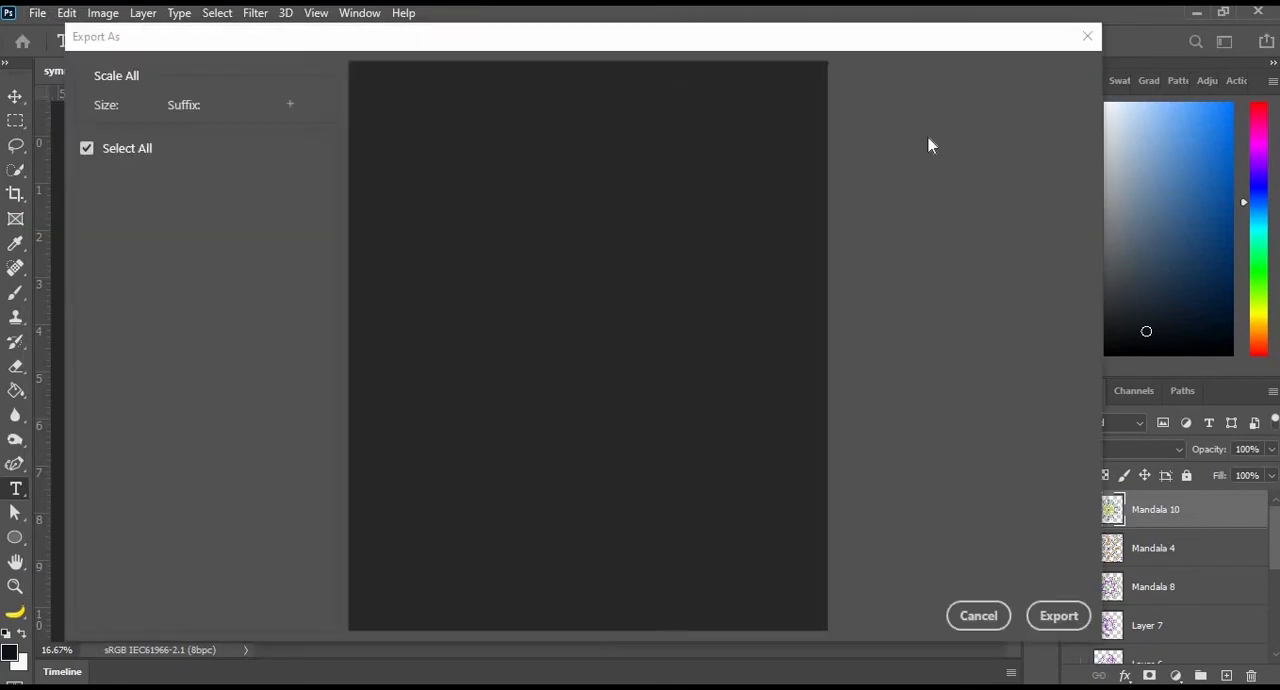
{"action": "left_click", "coordinate": [966, 110]}
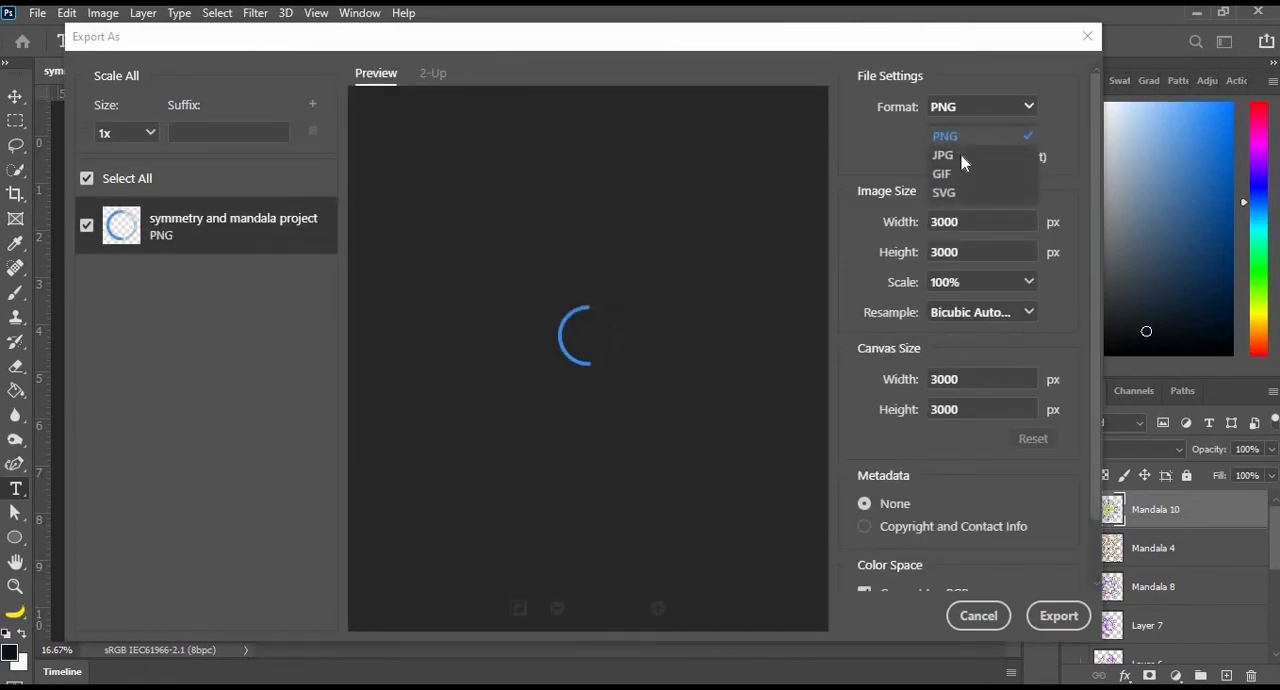
{"action": "left_click", "coordinate": [958, 157]}
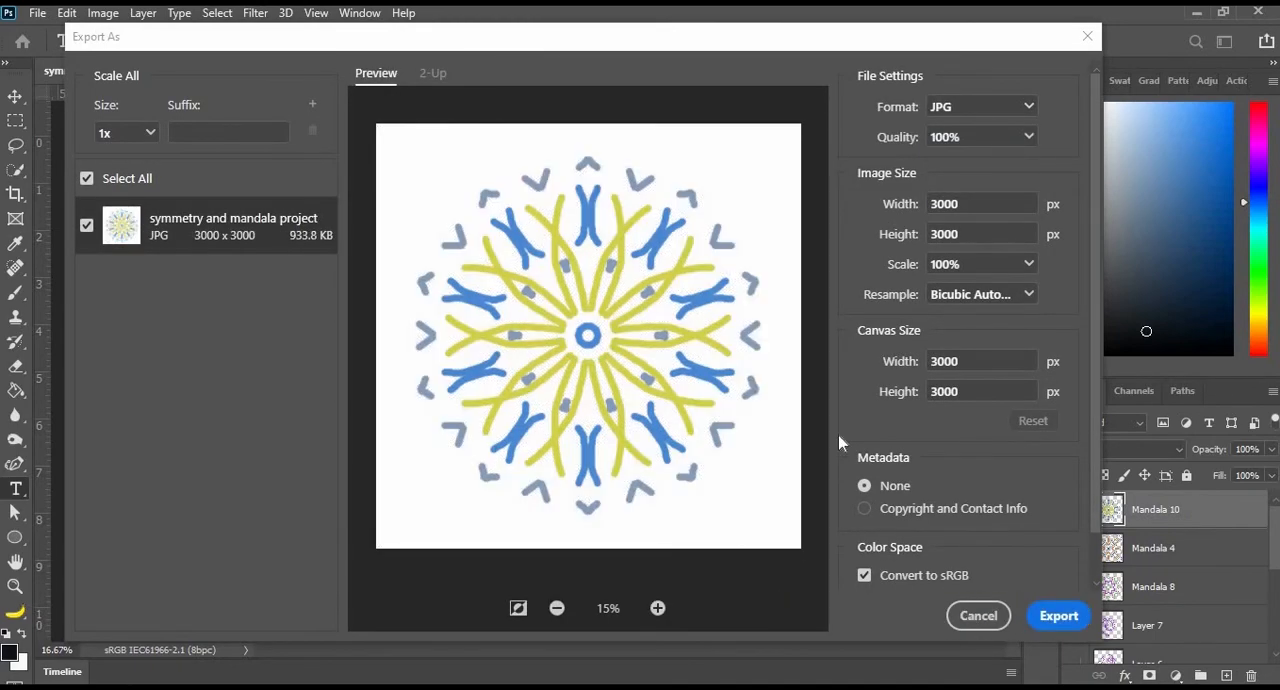
{"action": "left_click", "coordinate": [1045, 616]}
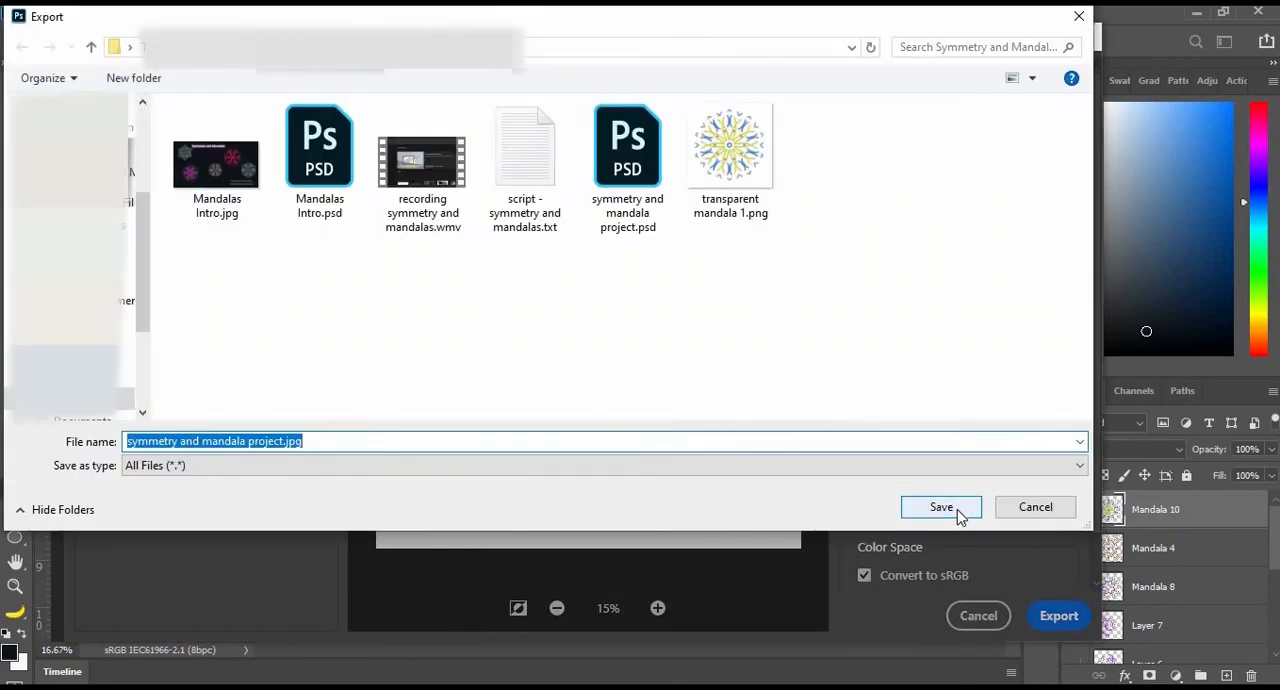
{"action": "type", "text": "Mandala"}
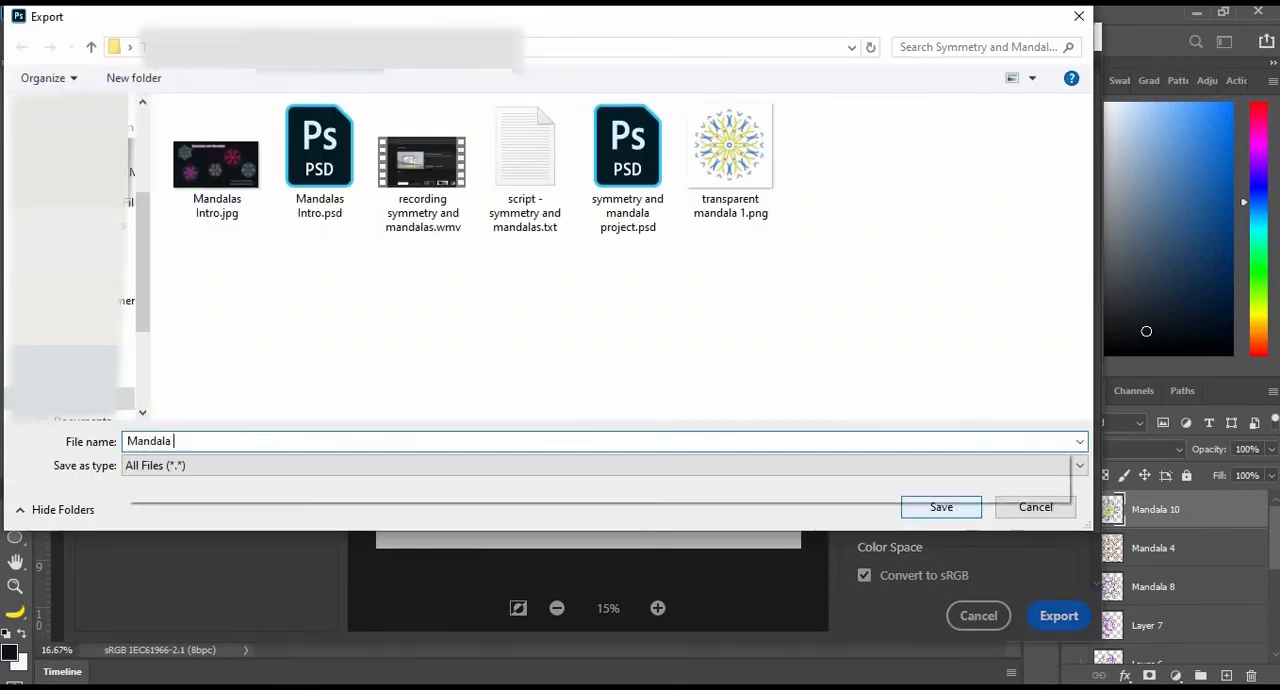
{"action": "type", "text": " 1 JPG"}
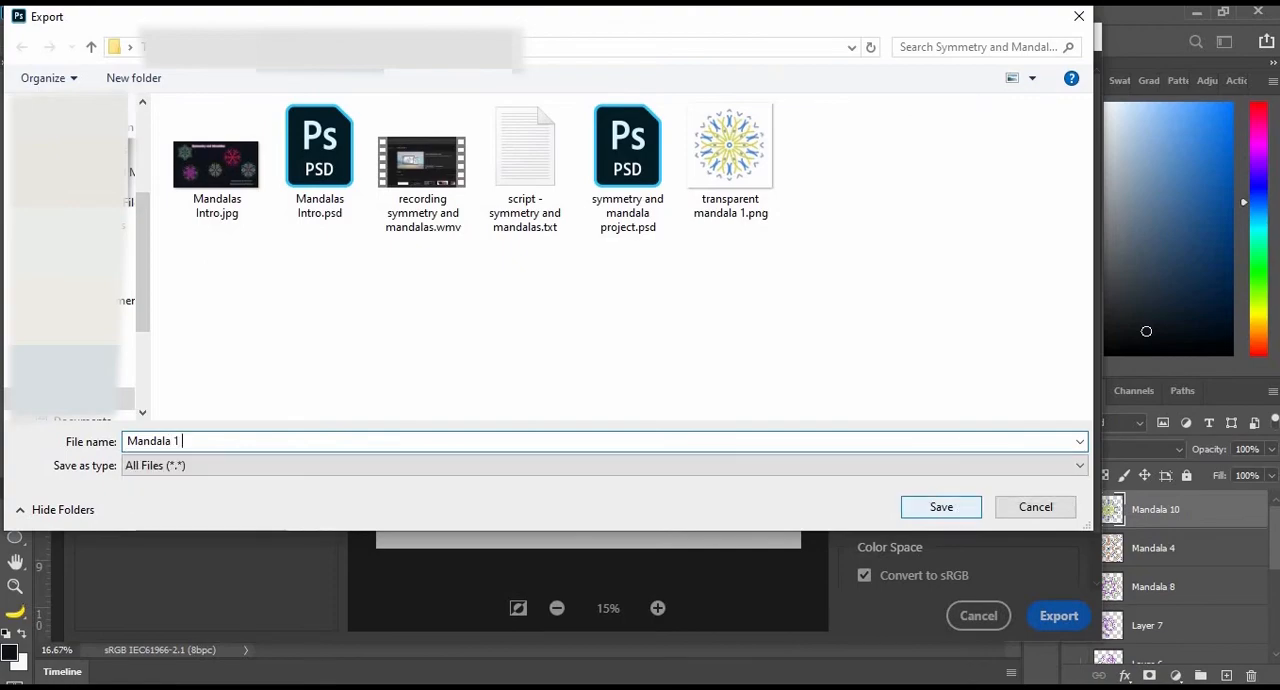
{"action": "left_click", "coordinate": [941, 507]}
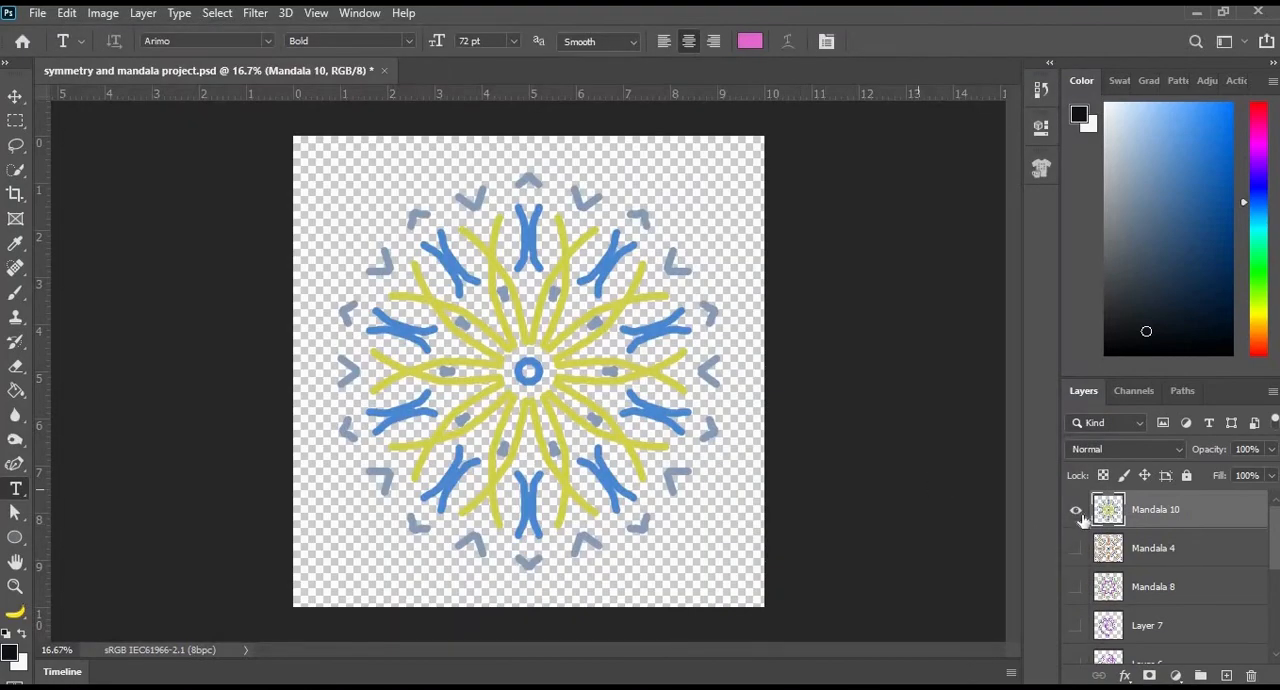
- Show only the Mandala 4 layer and quick-export it as a PNG named Mandala 2
{"action": "left_click", "coordinate": [1077, 511]}
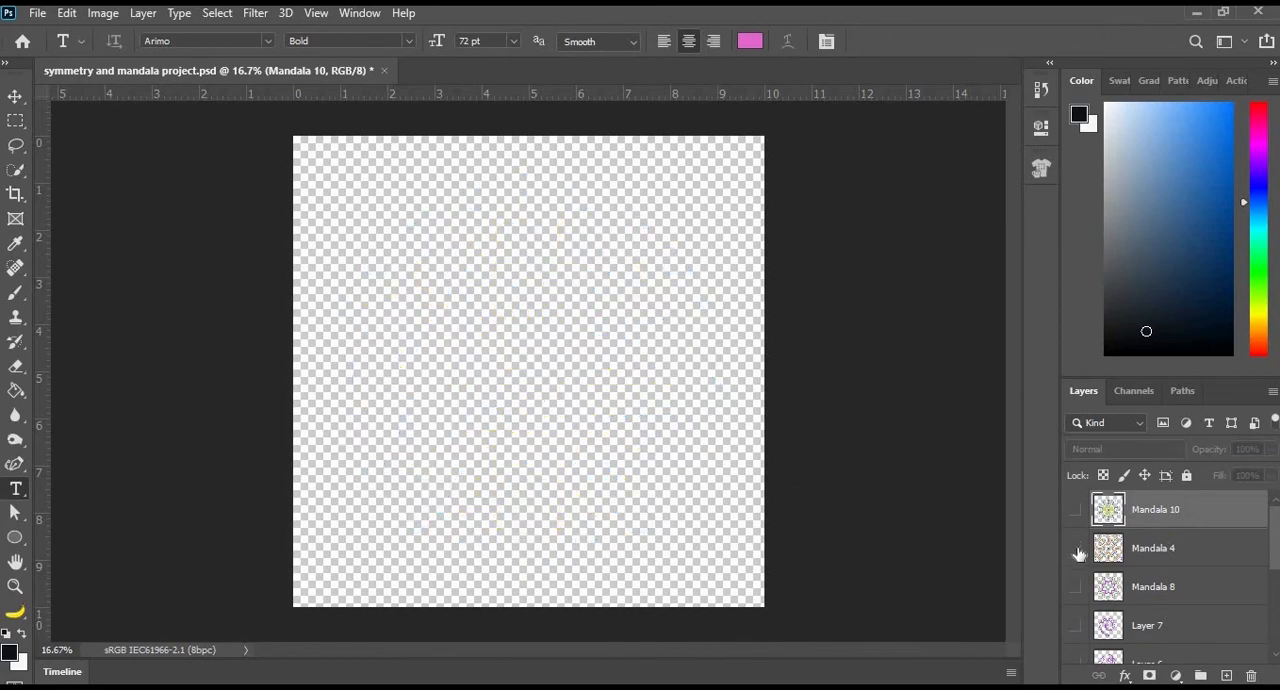
{"action": "left_click", "coordinate": [1076, 548]}
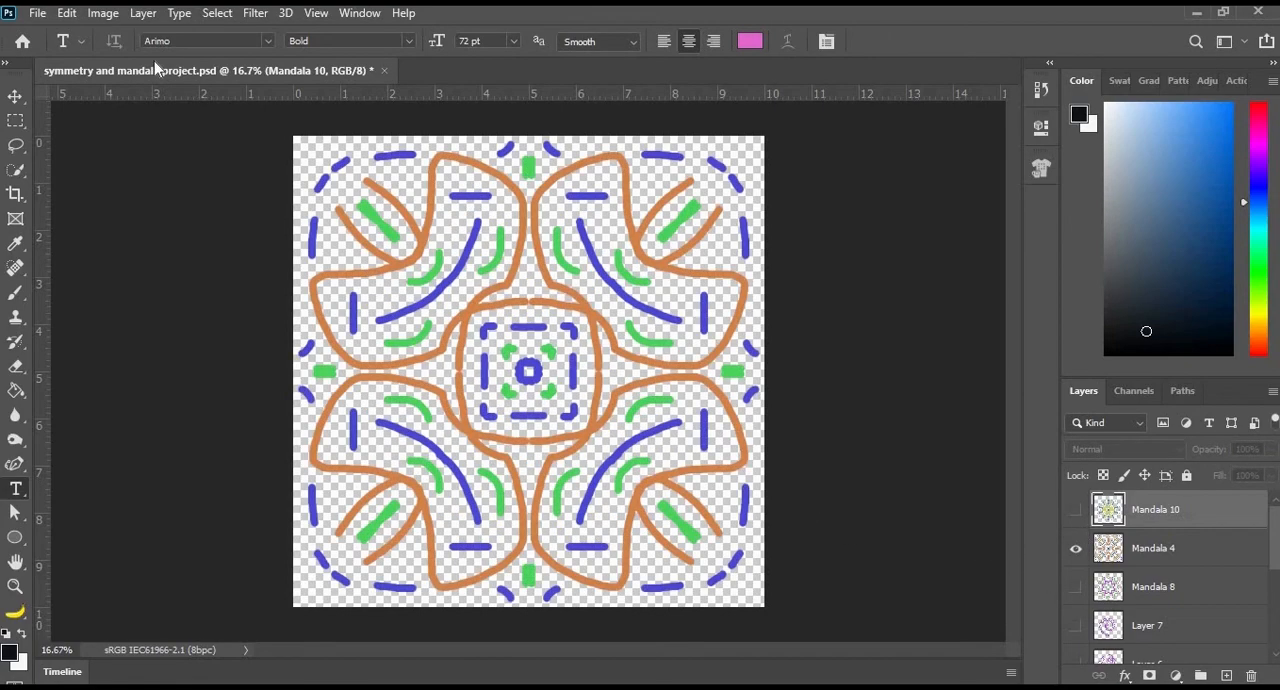
{"action": "left_click", "coordinate": [37, 12]}
{"action": "mouse_move", "coordinate": [80, 287]}
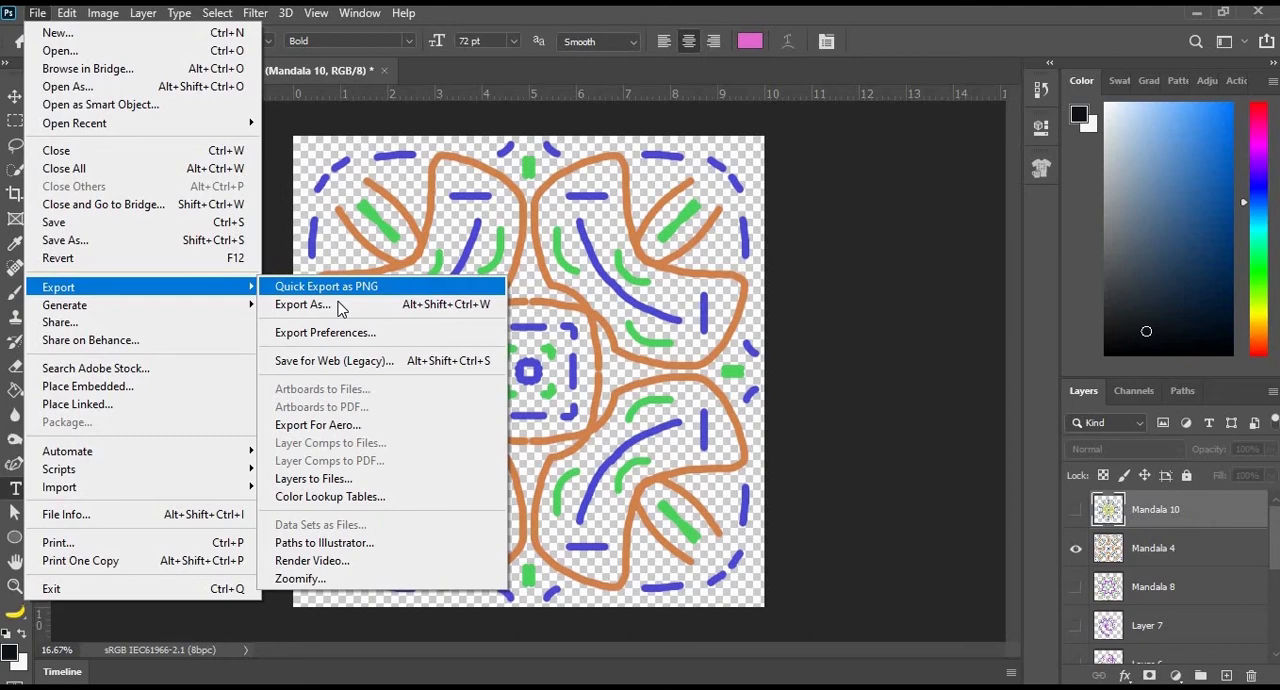
{"action": "left_click", "coordinate": [356, 287]}
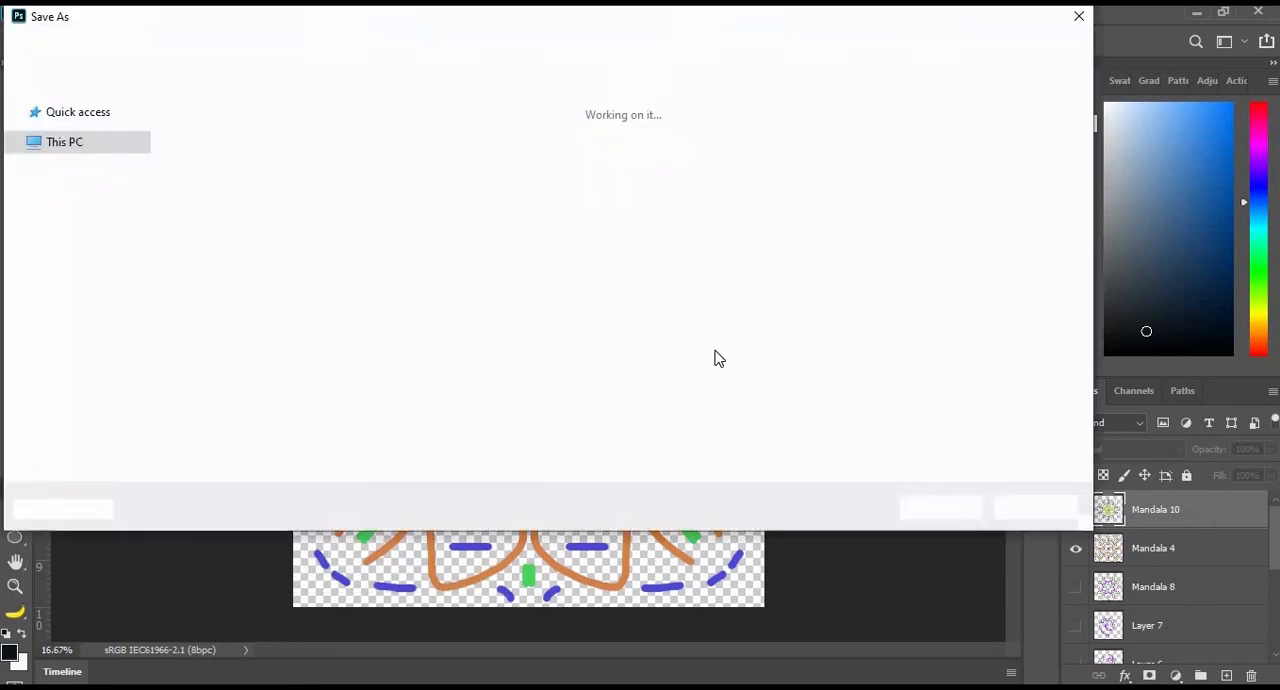
{"action": "type", "text": "Mandala 2"}
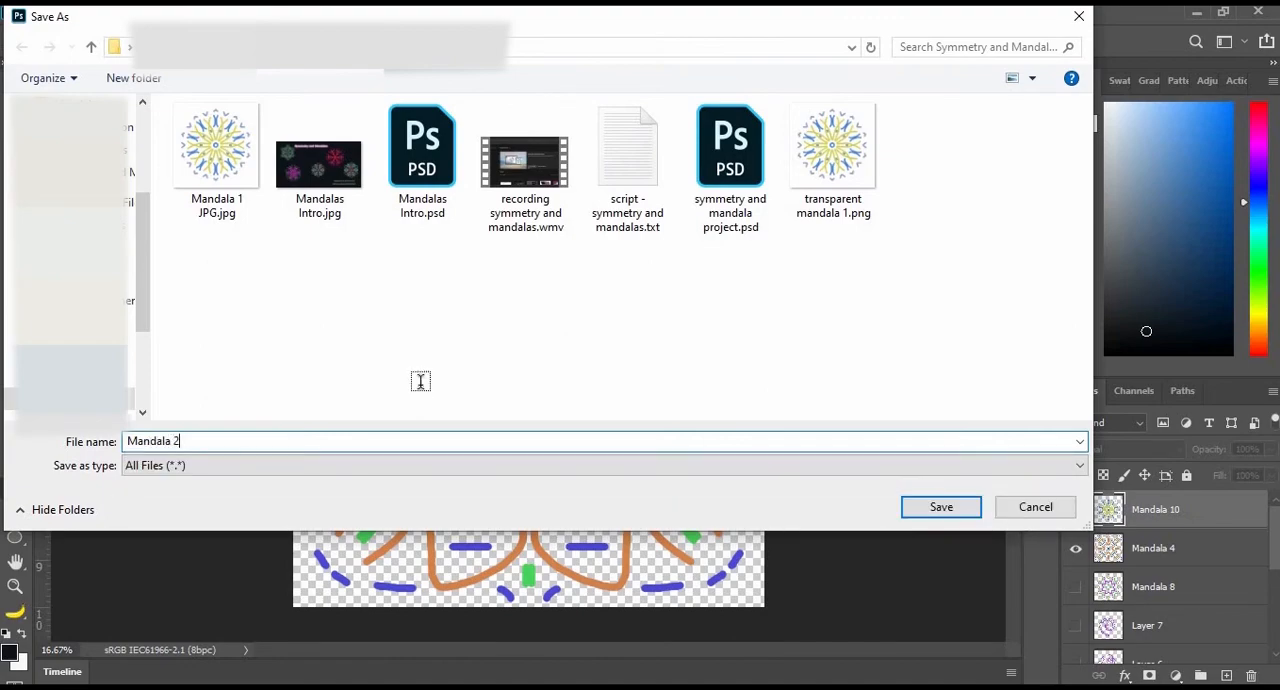
{"action": "key", "text": "Return"}
- Show only the Mandala 8 layer and quick-export it as a PNG named mandala 3
{"action": "left_click", "coordinate": [1076, 548]}
{"action": "left_click", "coordinate": [1077, 588]}
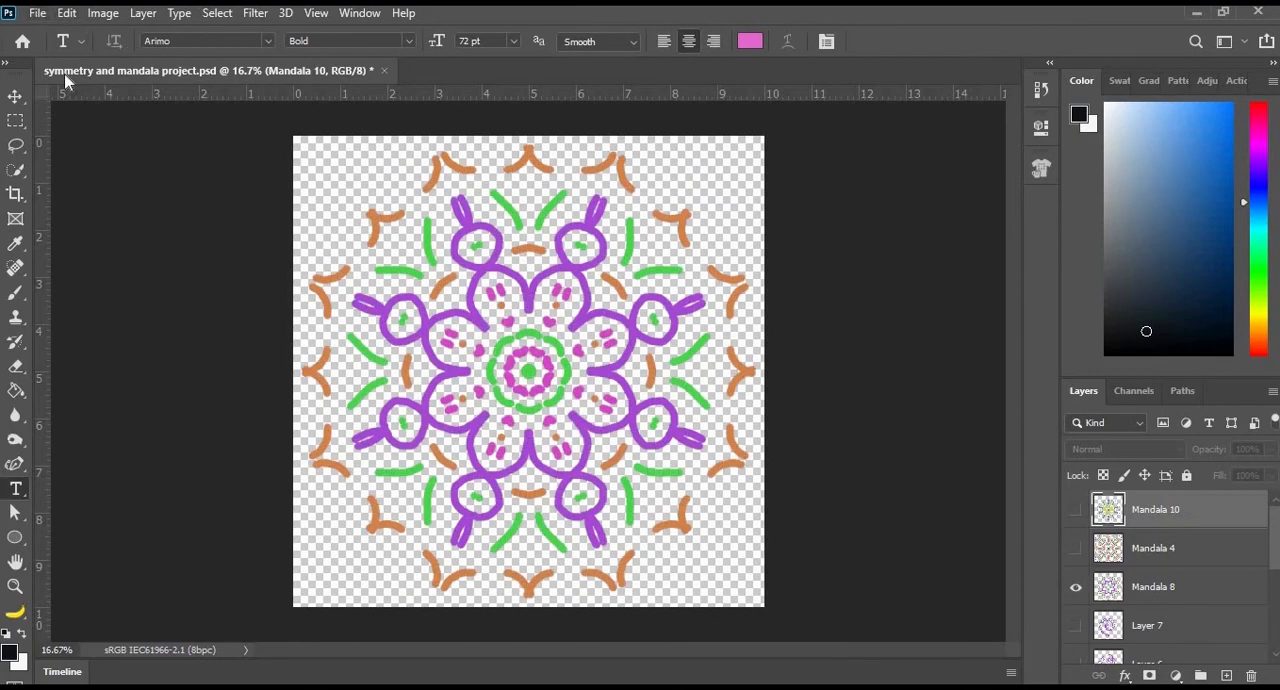
{"action": "left_click", "coordinate": [37, 12]}
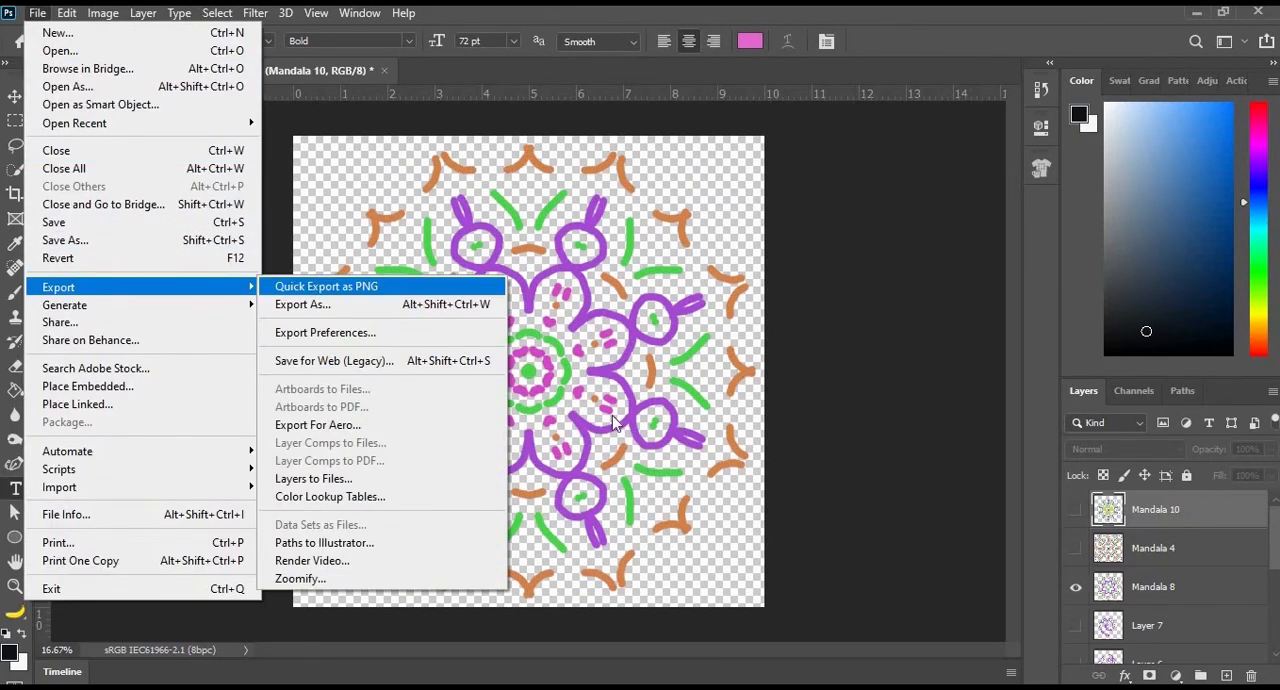
{"action": "key", "text": "Return"}
{"action": "type", "text": "mandala 10"}
{"action": "key", "text": "Return"}
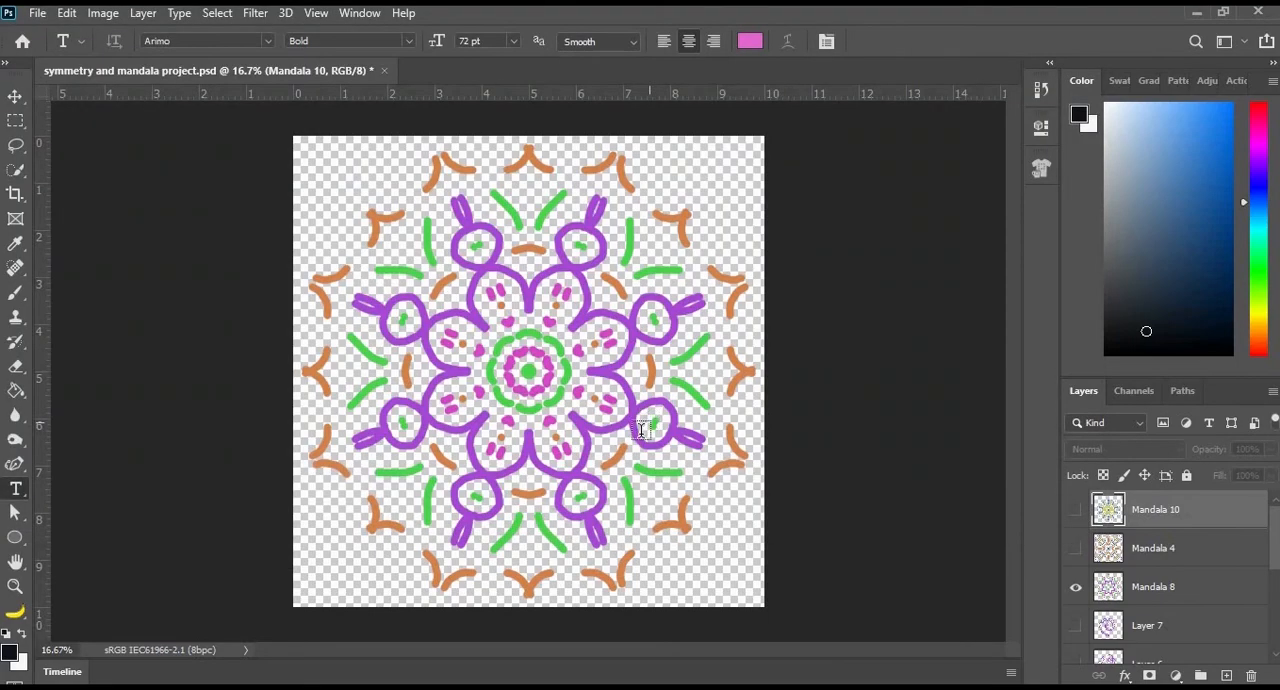
- Hide Mandala 8 and create a new document from the recent 30 x 30 in, 300 ppi preset with transparent background
{"action": "left_click", "coordinate": [1076, 589]}
{"action": "left_click", "coordinate": [37, 13]}
{"action": "left_click", "coordinate": [56, 33]}
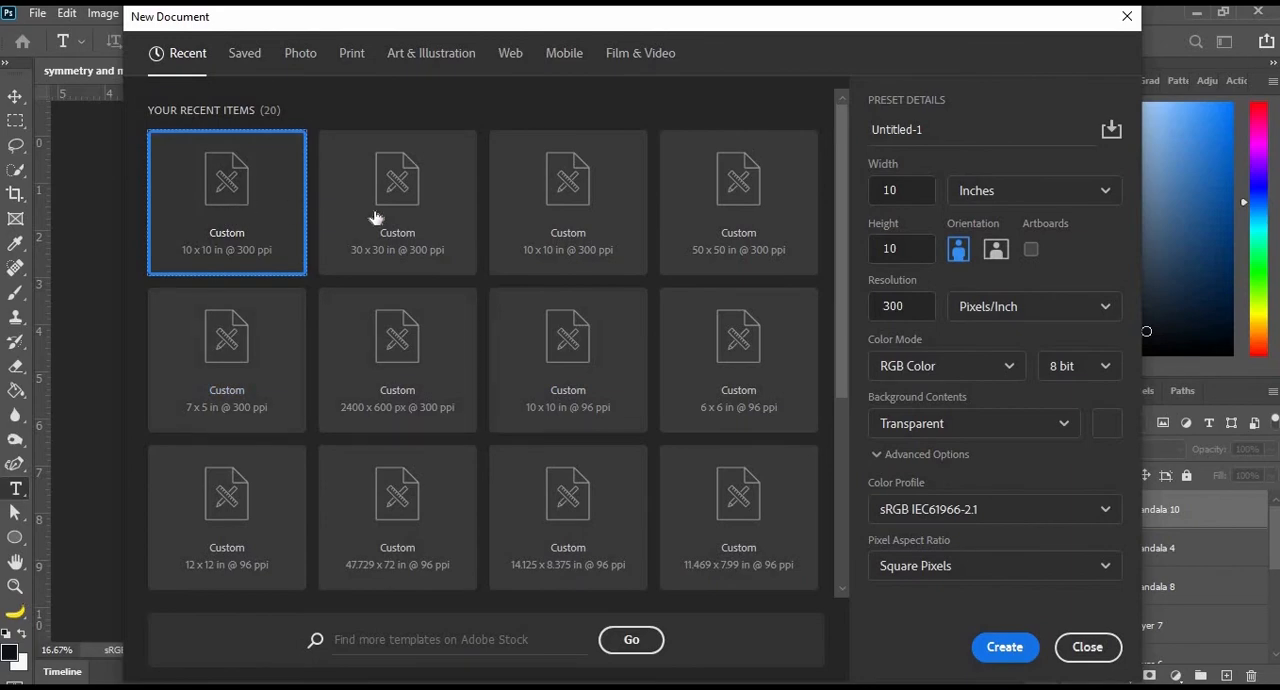
{"action": "left_click", "coordinate": [386, 252]}
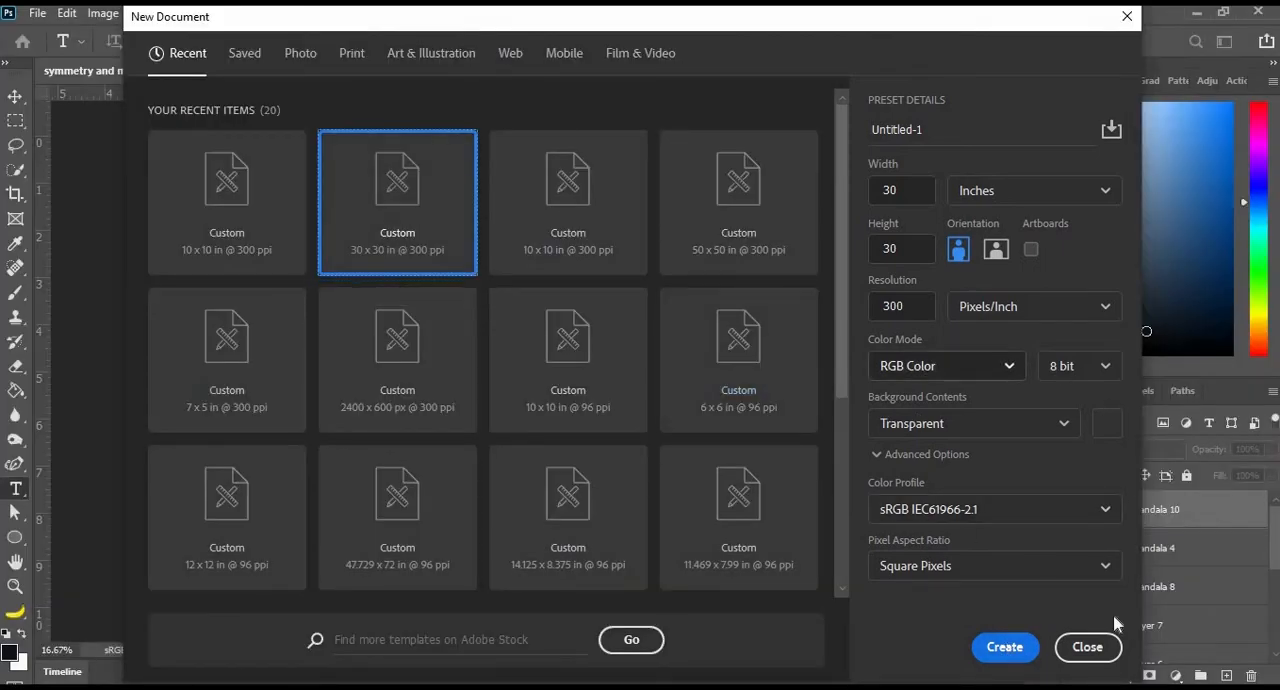
{"action": "left_click", "coordinate": [1004, 647]}
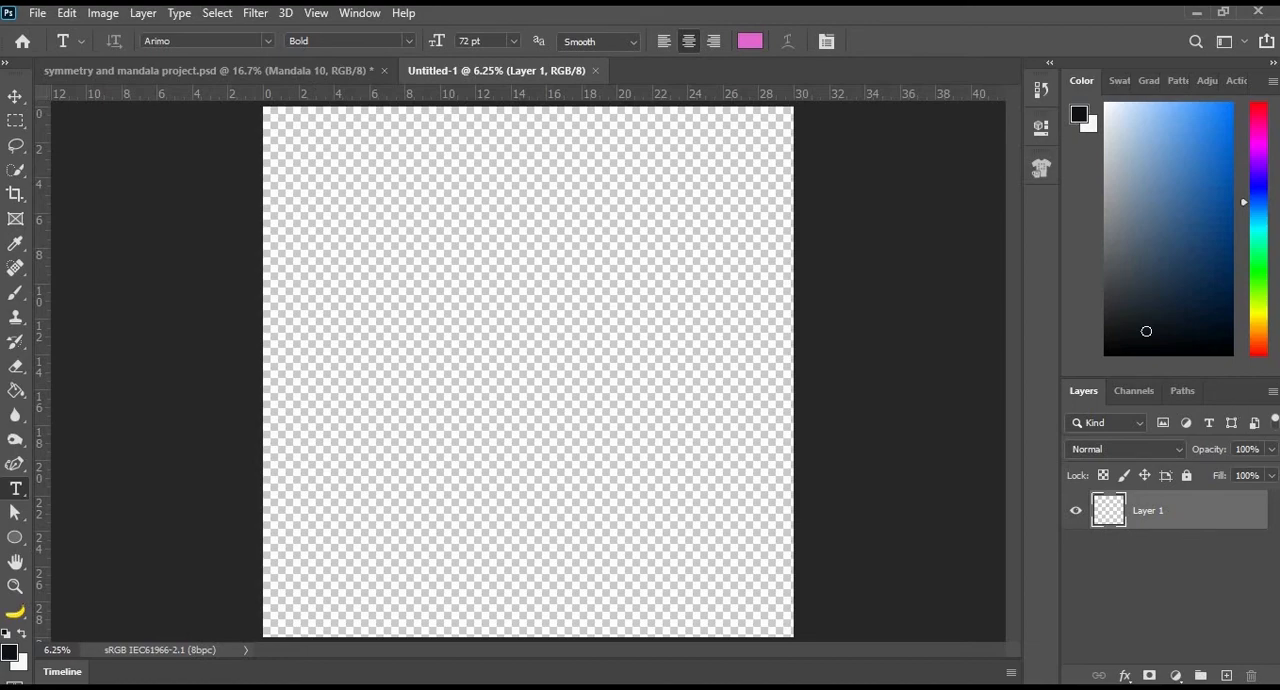
- Fill the new document's layer with a near-black colour and add an empty layer above it
{"action": "left_click", "coordinate": [1132, 334]}
{"action": "left_click", "coordinate": [16, 394]}
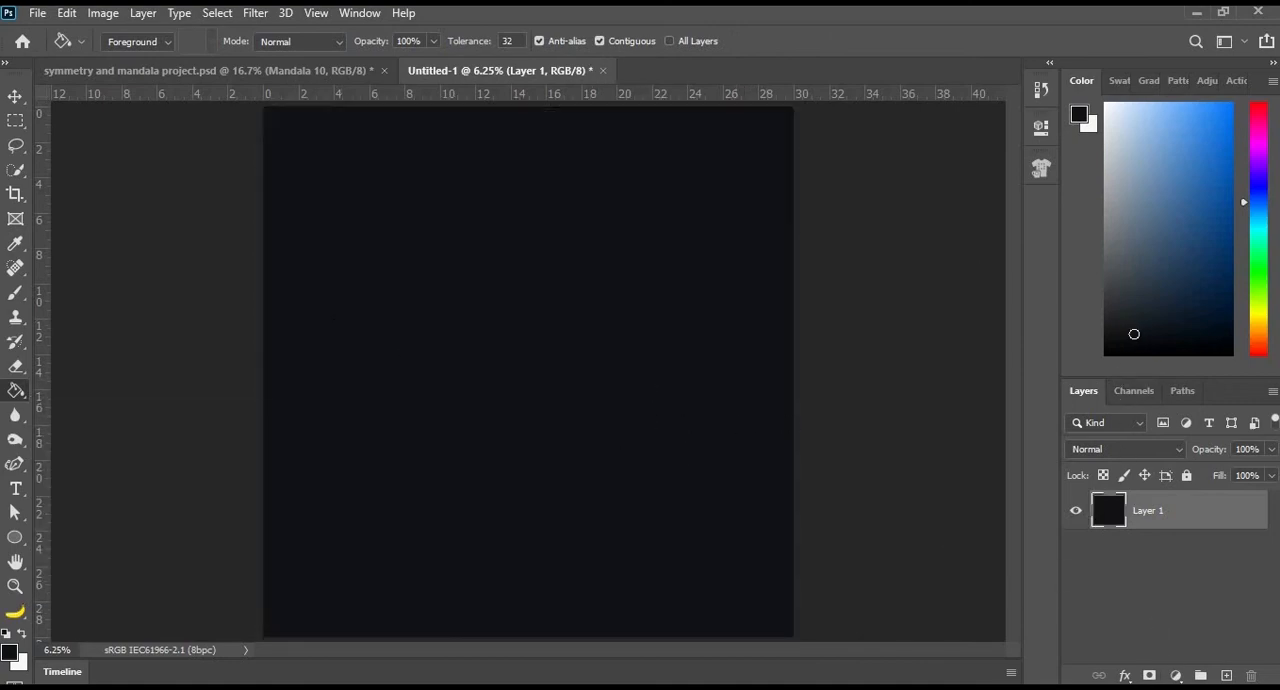
{"action": "left_click", "coordinate": [1227, 677]}
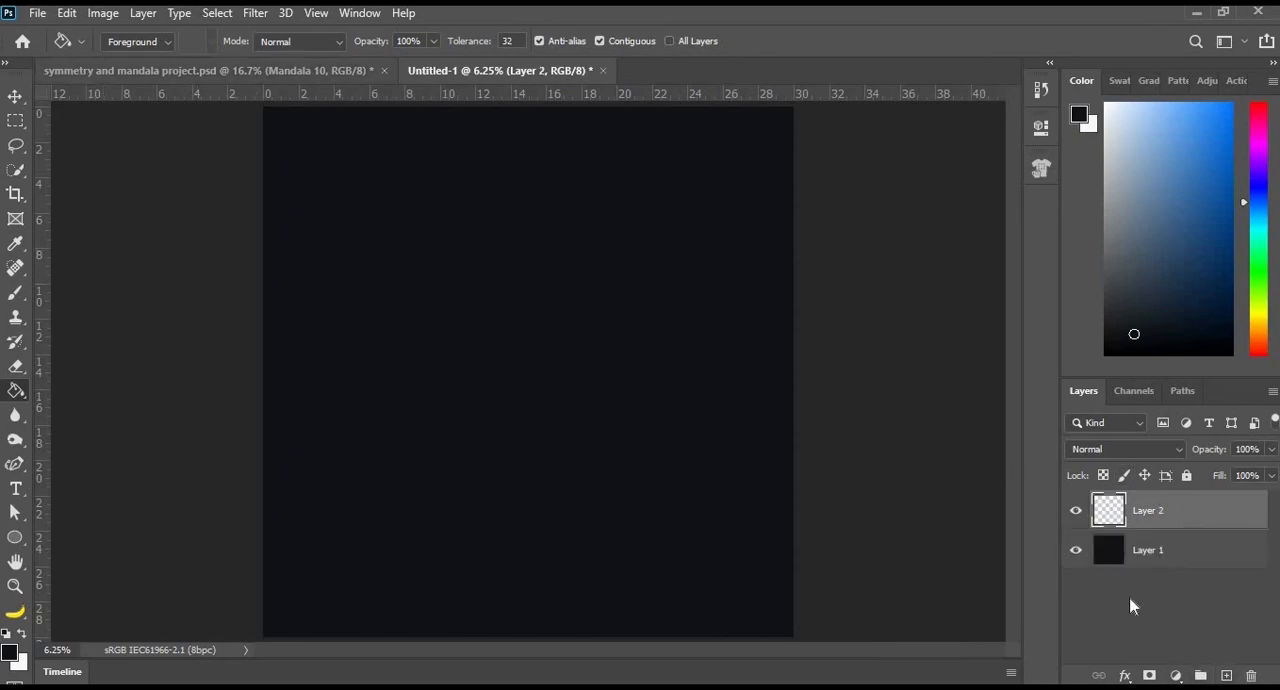
- Place transparent mandala 1.png as an embedded image in the new document
{"action": "left_click", "coordinate": [38, 13]}
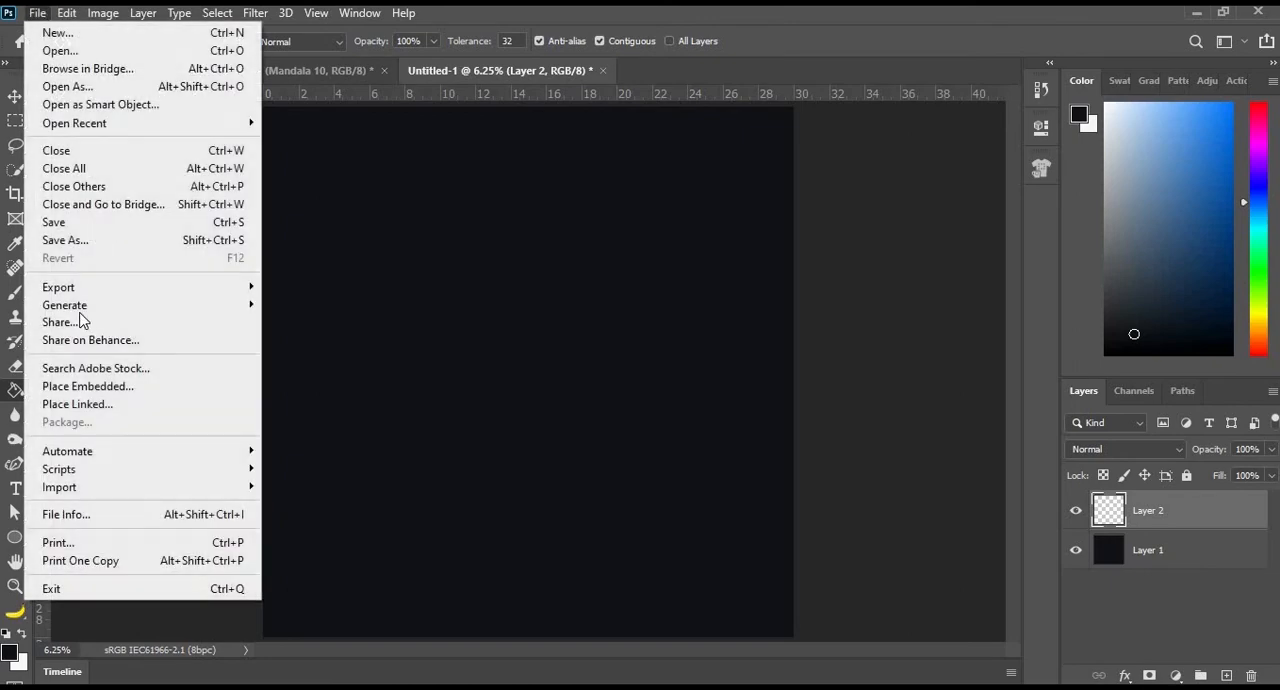
{"action": "left_click", "coordinate": [72, 390]}
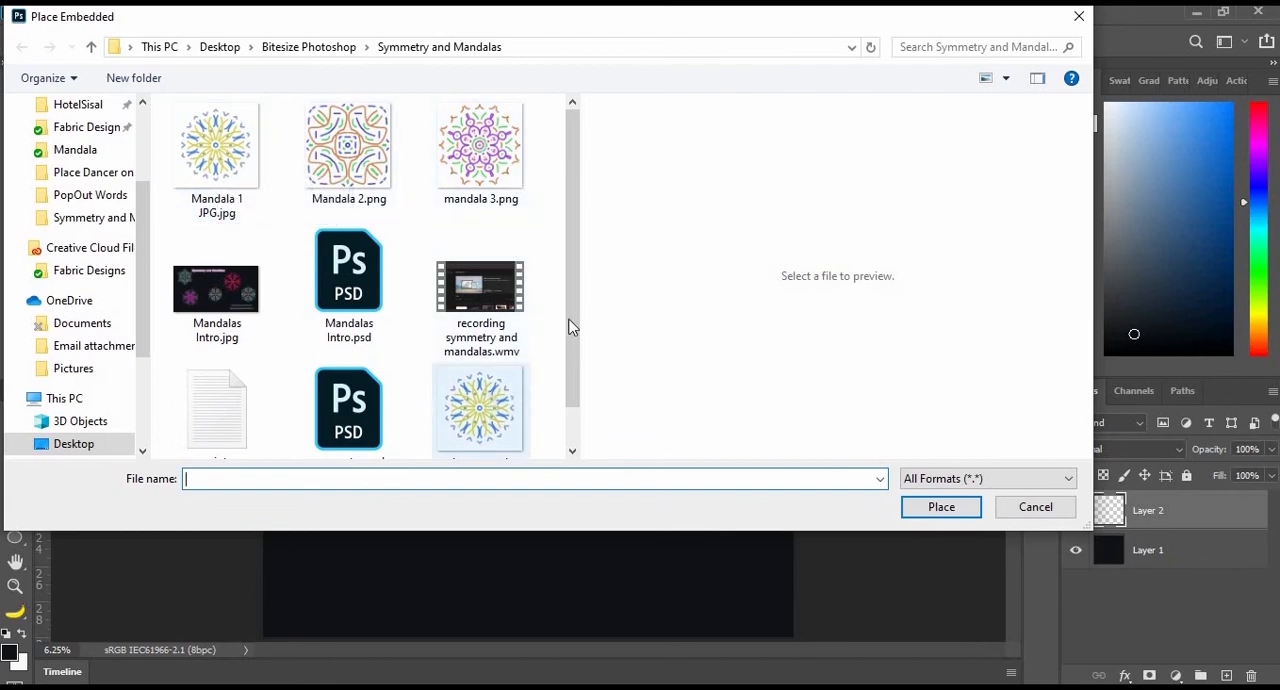
{"action": "scroll", "coordinate": [490, 420], "scroll_direction": "down", "scroll_amount": 2}
{"action": "left_click", "coordinate": [470, 405]}
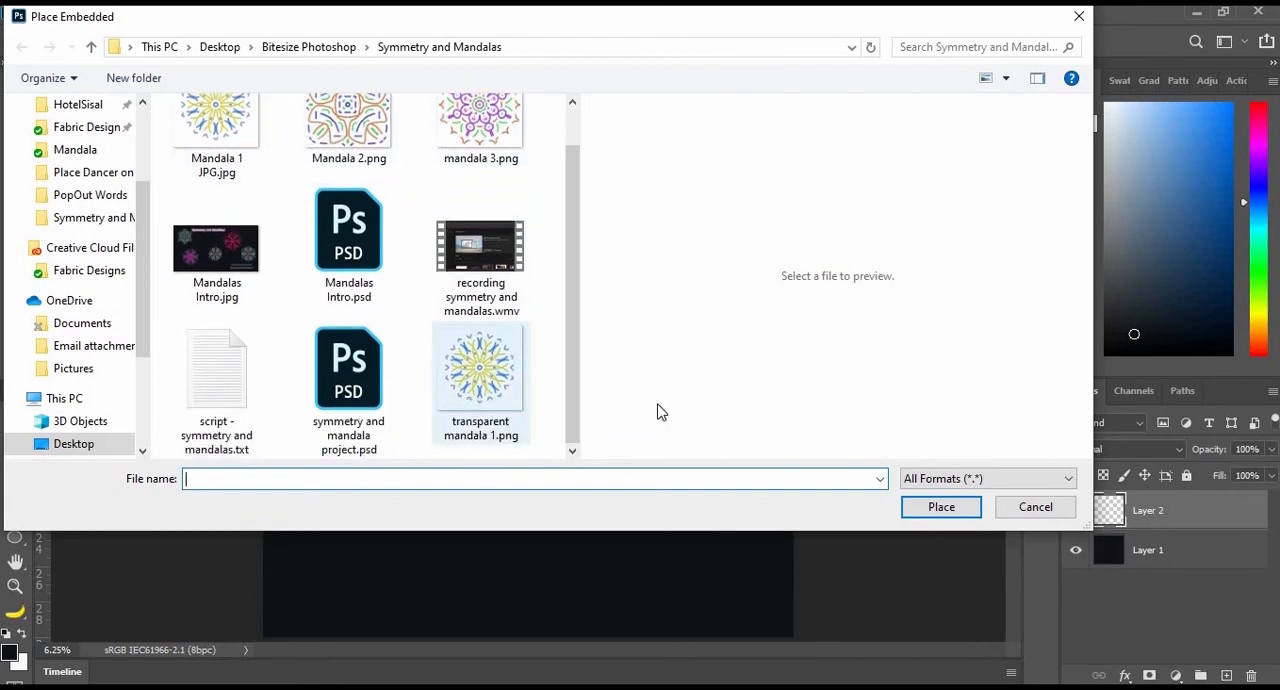
{"action": "left_click", "coordinate": [937, 507]}
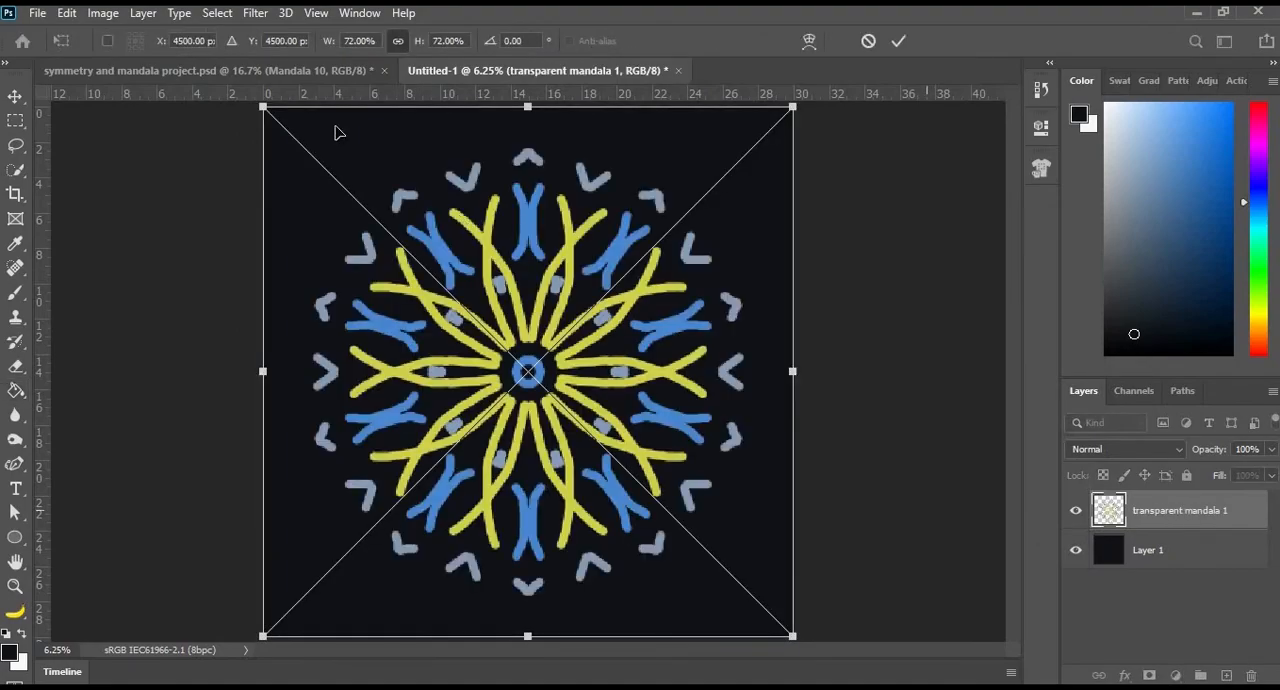
- Scale the placed mandala to about 20% and position it in the upper right area of the canvas
{"action": "left_click_drag", "start_coordinate": [263, 107], "coordinate": [644, 489]}
{"action": "left_click_drag", "start_coordinate": [689, 335], "coordinate": [686, 157]}
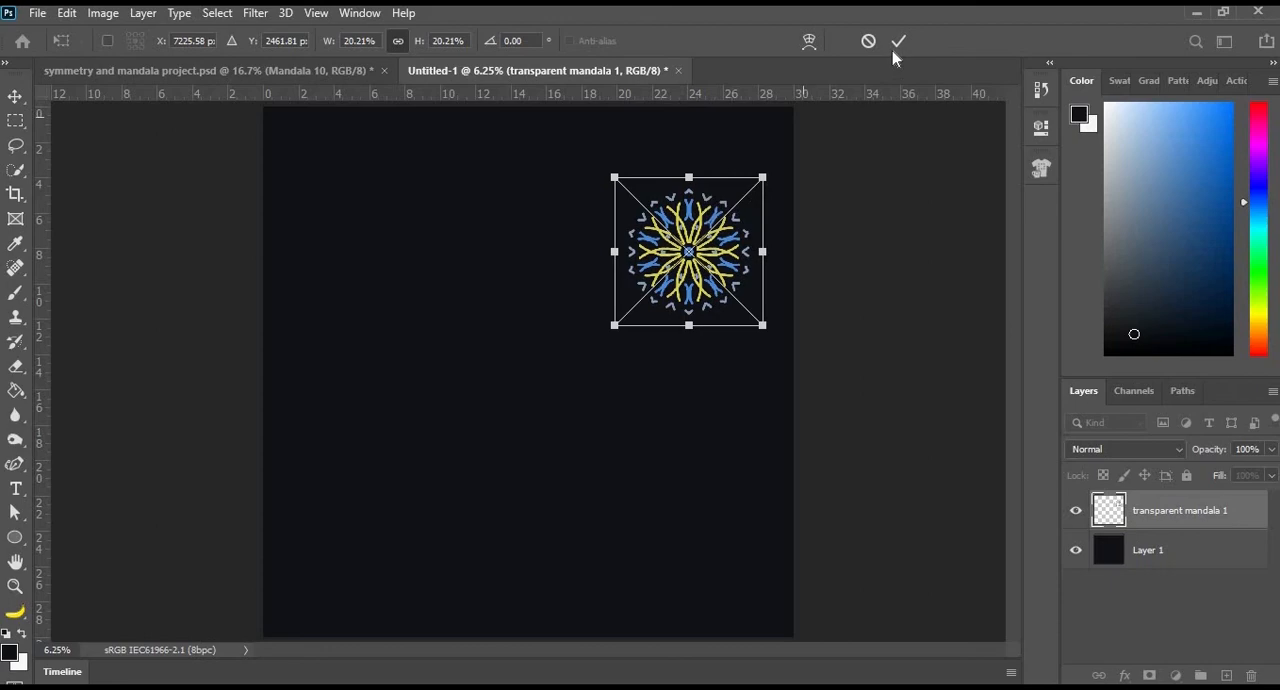
{"action": "left_click", "coordinate": [896, 44]}
{"action": "key", "text": "g"}
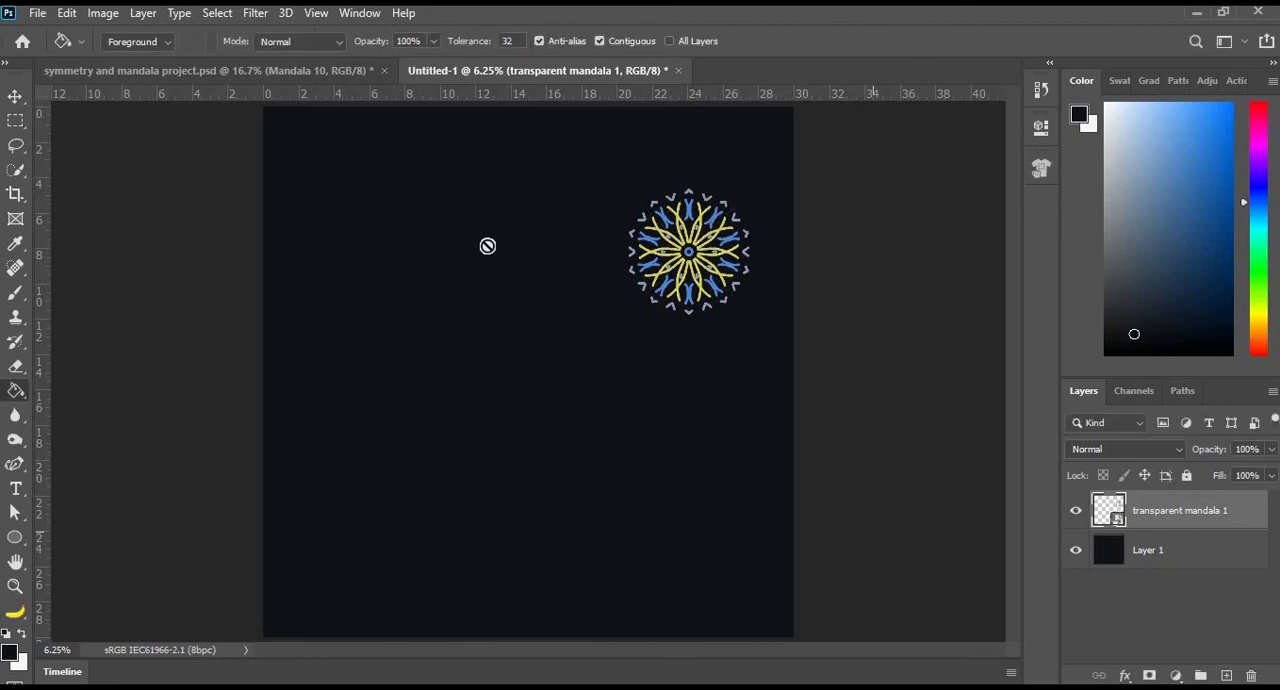
- Try placing Mandala 1 JPG.jpg as an embedded image, scaled to about 32% below the existing mandala
{"action": "left_click", "coordinate": [37, 13]}
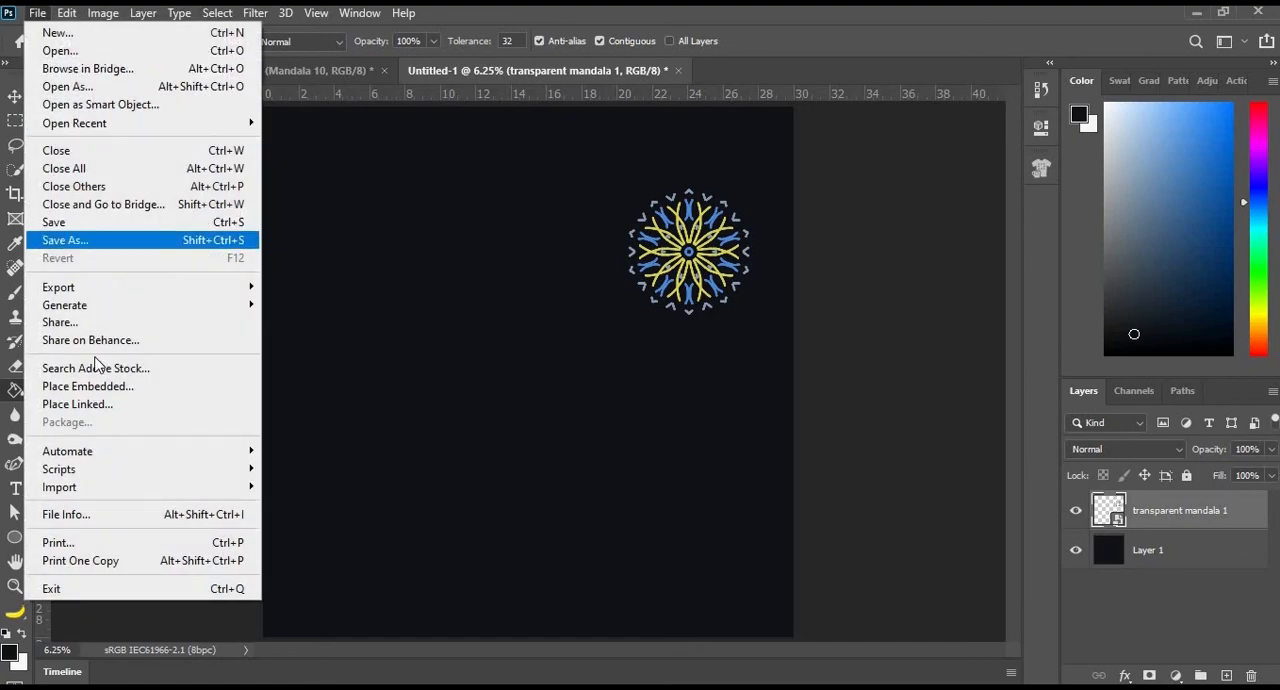
{"action": "left_click", "coordinate": [94, 390]}
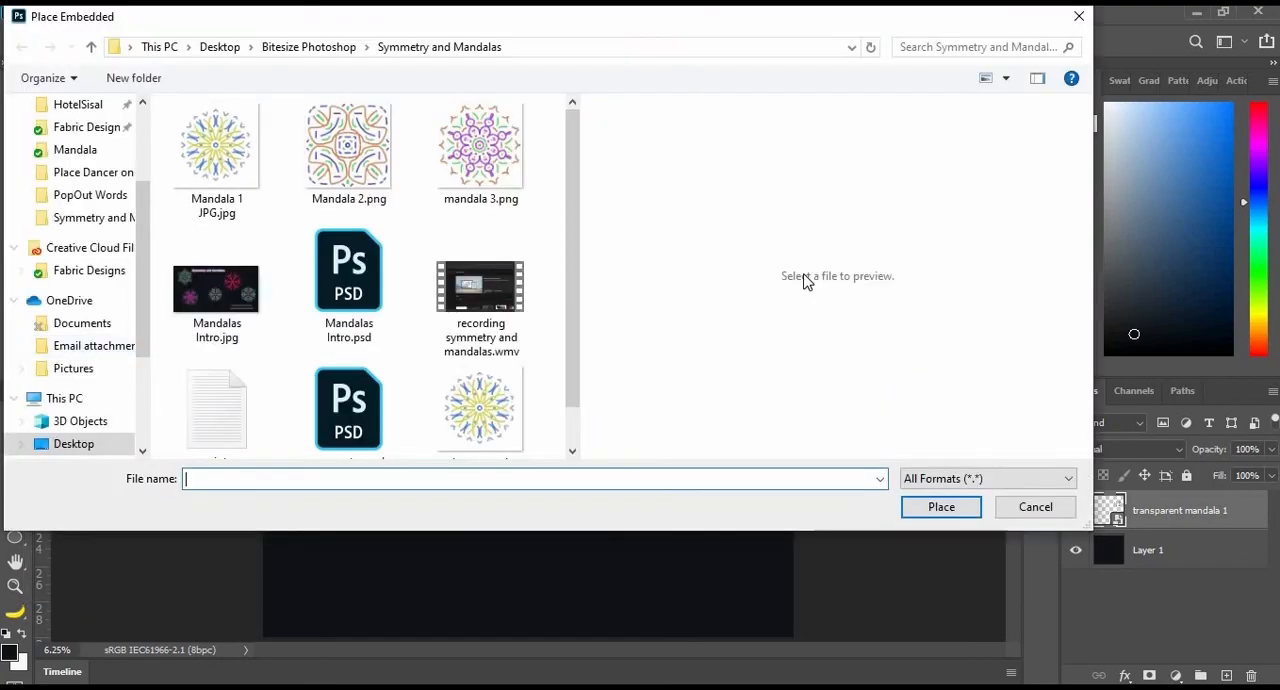
{"action": "left_click", "coordinate": [214, 157]}
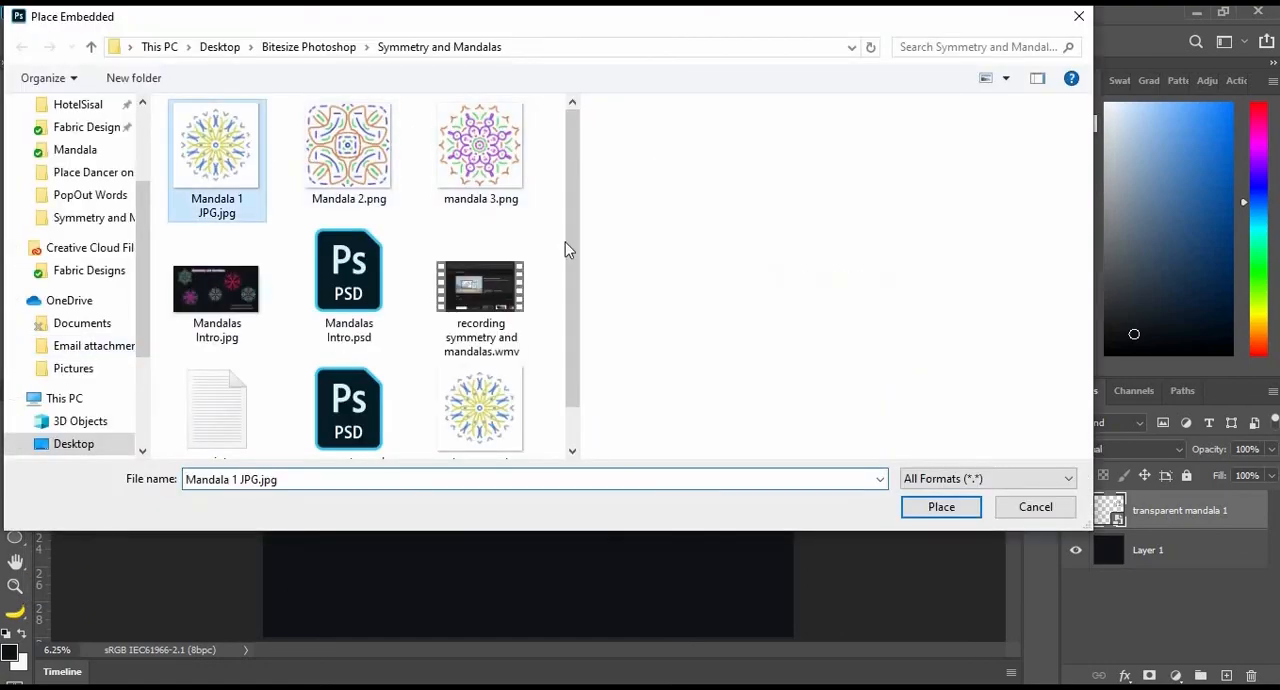
{"action": "left_click", "coordinate": [941, 507]}
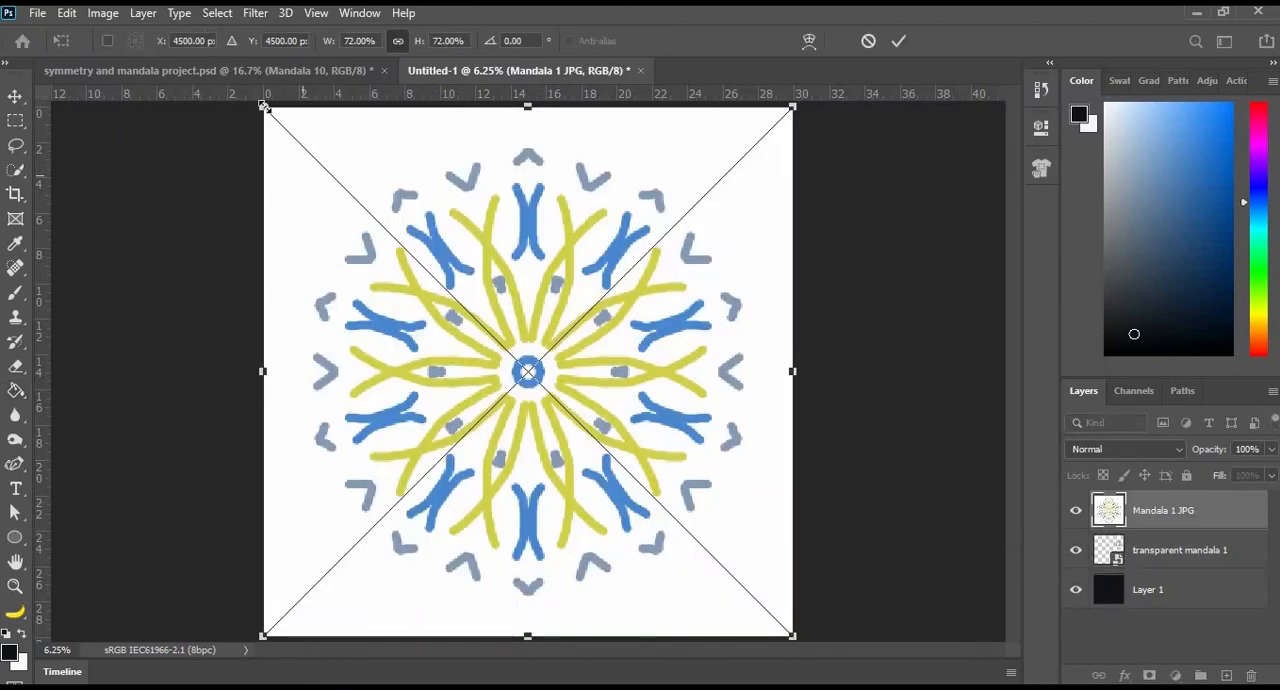
{"action": "left_click_drag", "start_coordinate": [383, 247], "coordinate": [558, 401]}
{"action": "left_click_drag", "start_coordinate": [680, 555], "coordinate": [577, 474]}
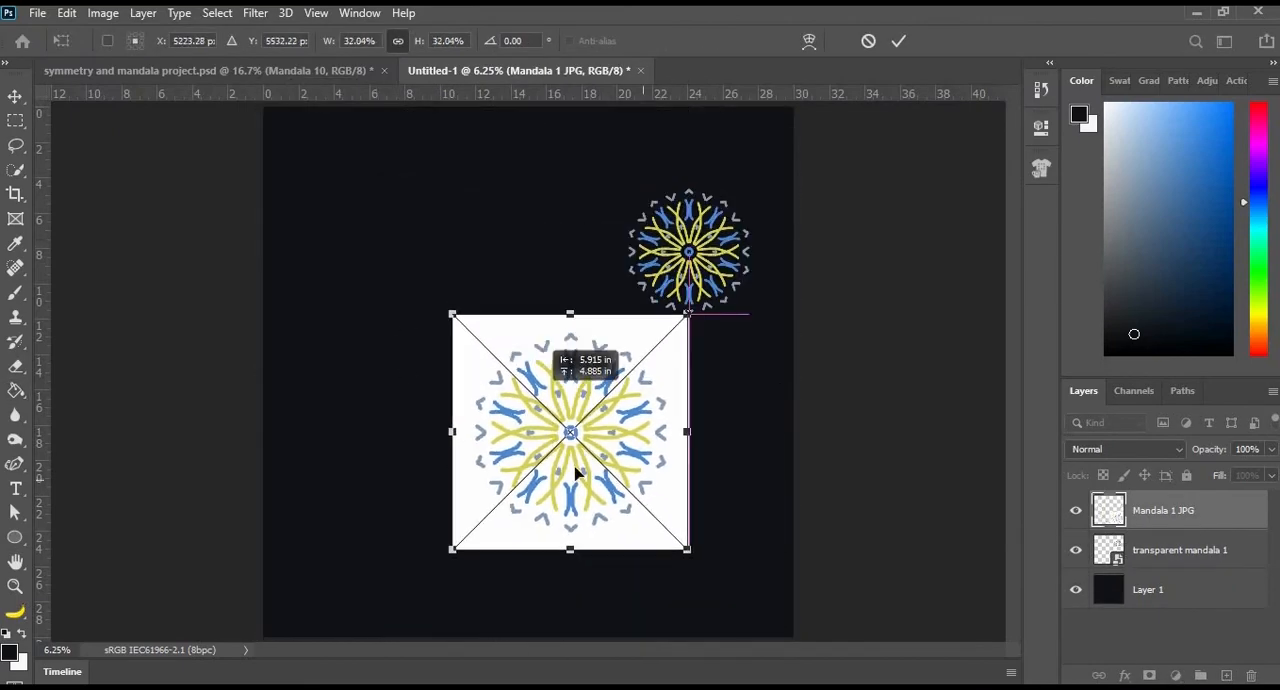
{"action": "left_click", "coordinate": [868, 43]}
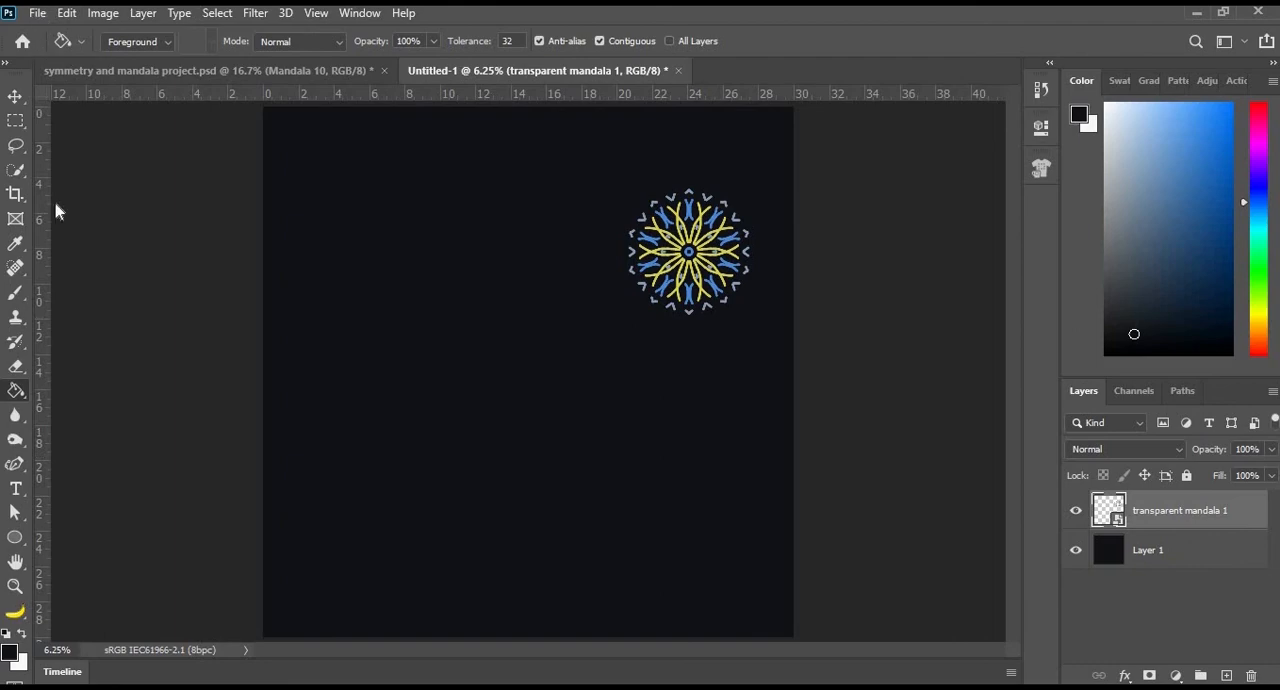
- Place Mandala 2.png as an embedded image in the dark document
{"action": "key", "text": "alt+f"}
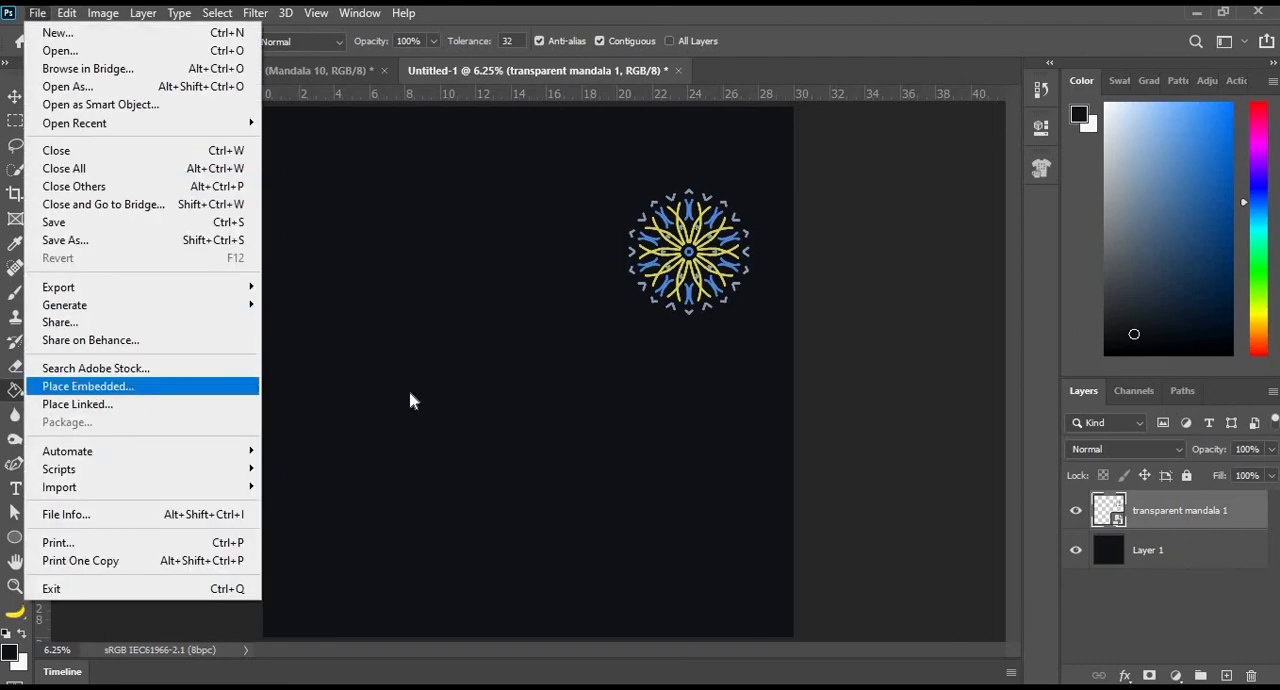
{"action": "key", "text": "Return"}
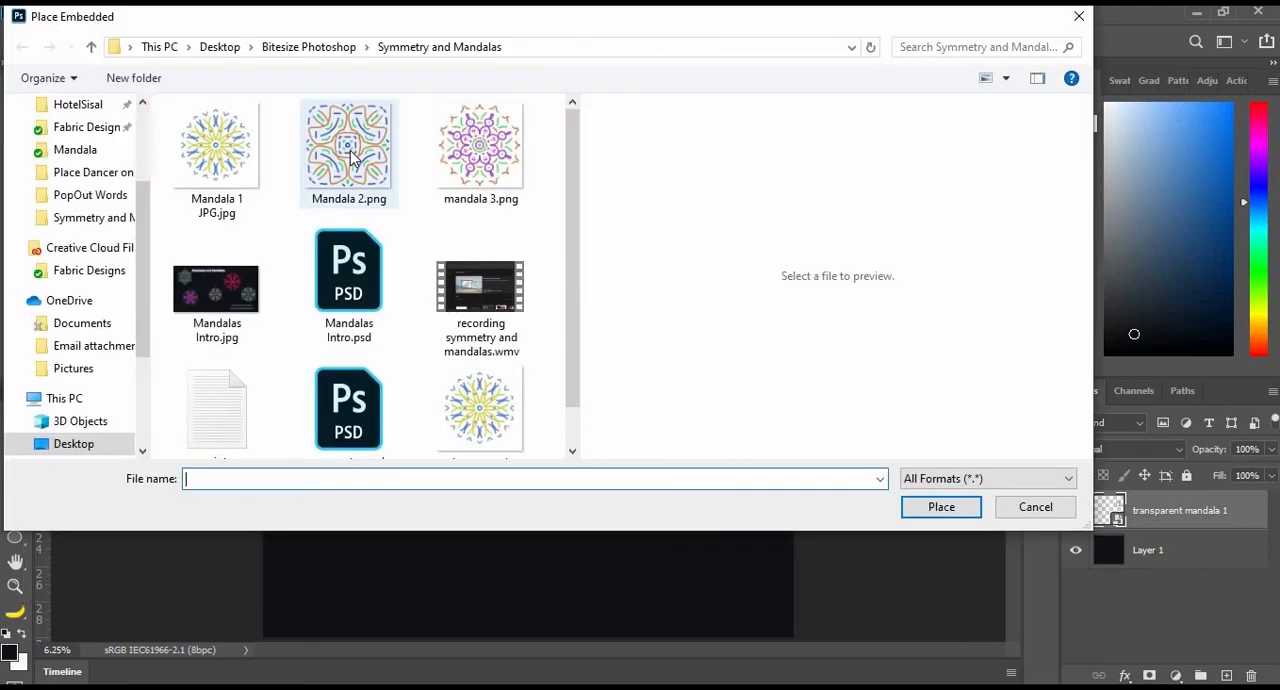
{"action": "left_click", "coordinate": [348, 150]}
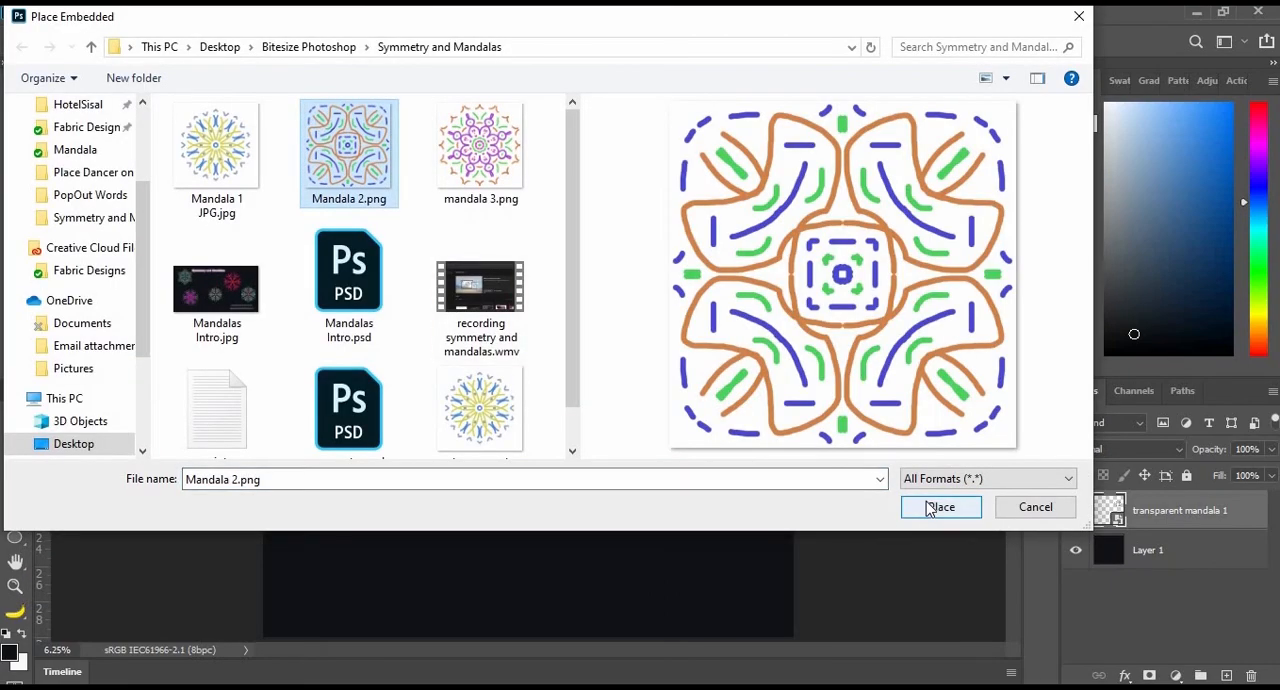
{"action": "left_click", "coordinate": [940, 507]}
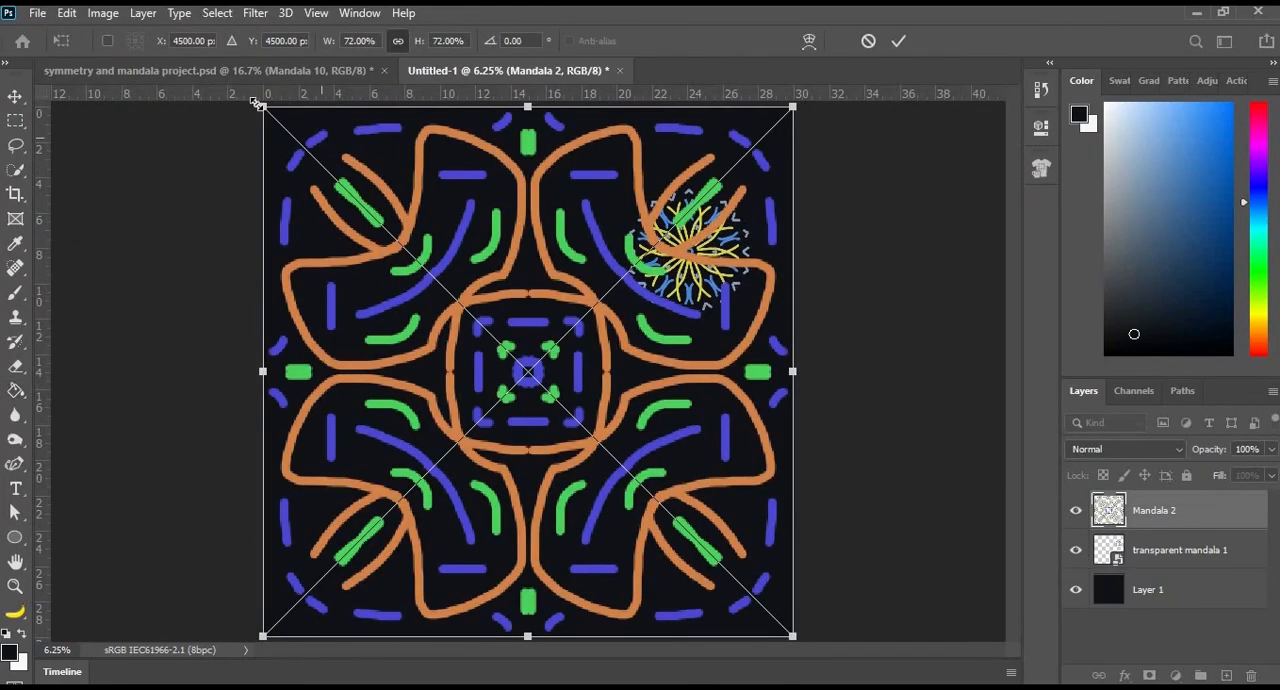
- Scale the placed Mandala 2 to about 21%, rotate it about 20.5°, and position it in the left half of the canvas
{"action": "left_click_drag", "start_coordinate": [316, 165], "coordinate": [668, 505]}
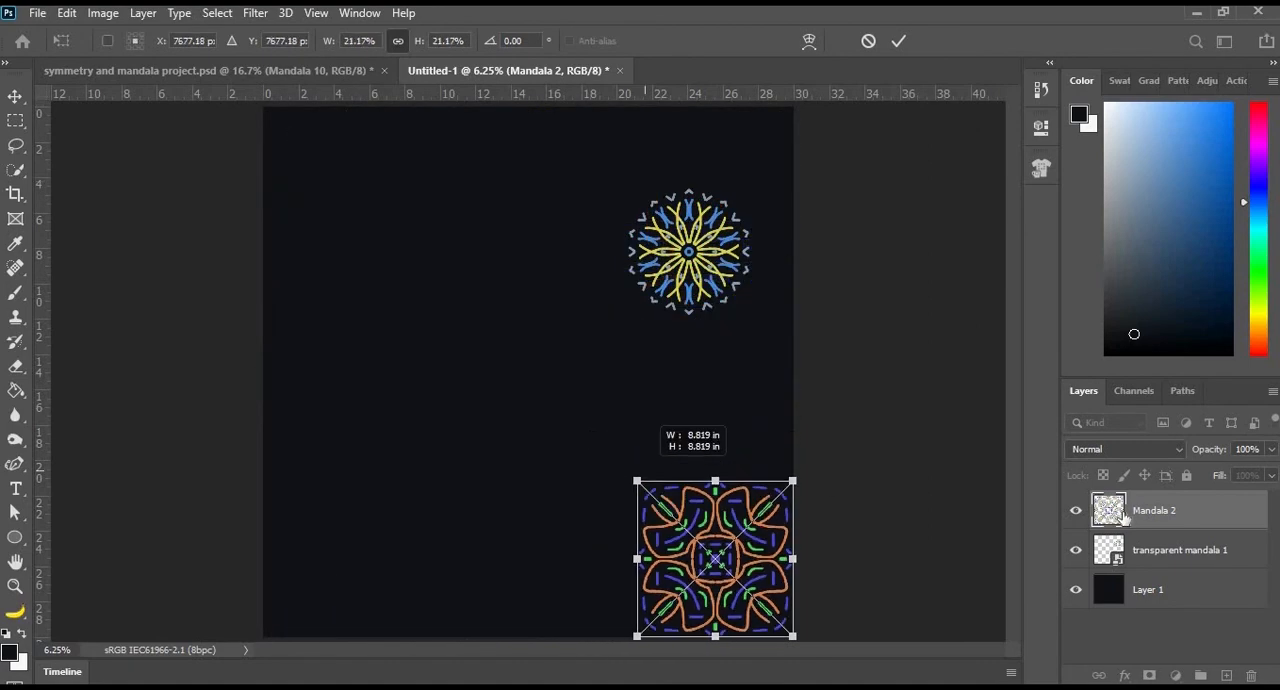
{"action": "left_click_drag", "start_coordinate": [751, 527], "coordinate": [457, 306]}
{"action": "left_click_drag", "start_coordinate": [514, 266], "coordinate": [530, 300]}
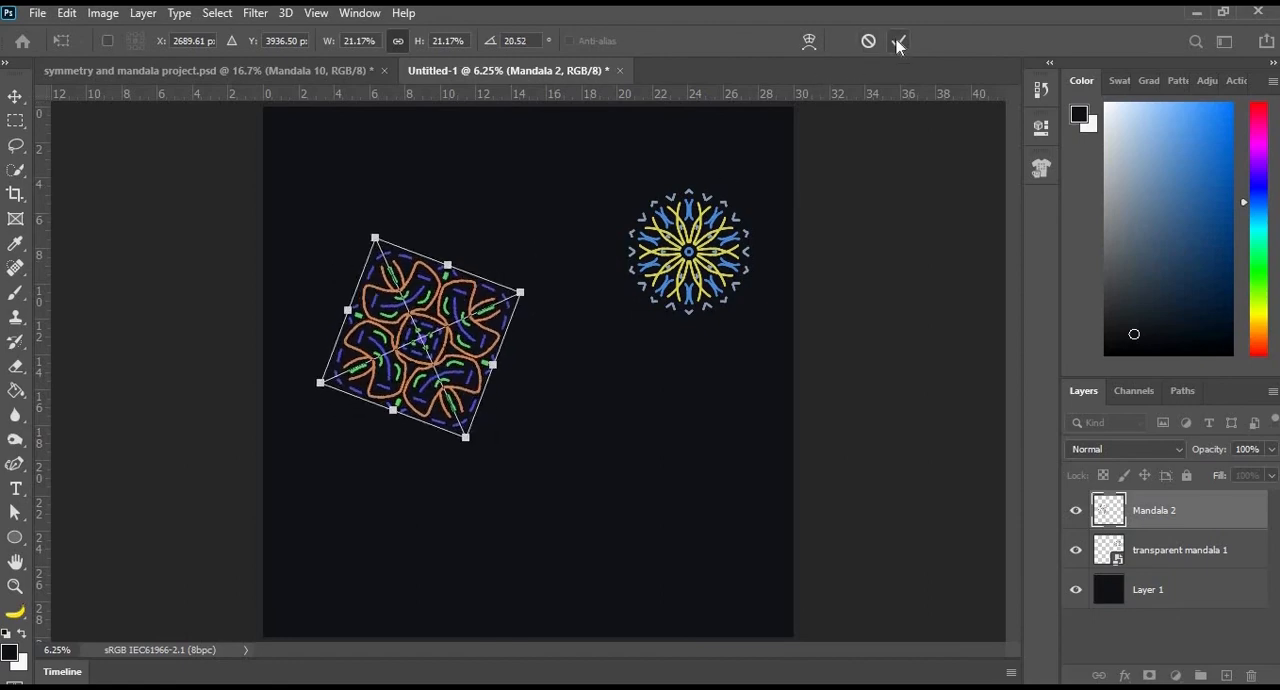
{"action": "left_click", "coordinate": [898, 41]}
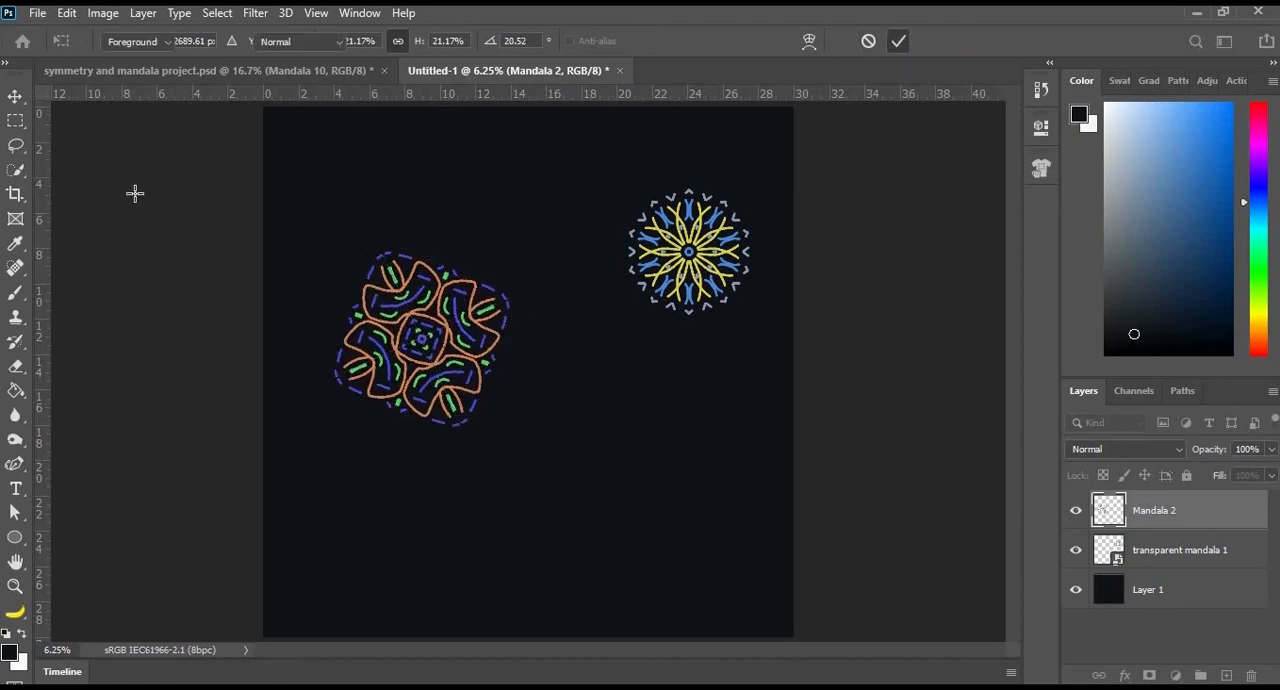
- Place mandala 3.png as an embedded image in the dark document
{"action": "left_click", "coordinate": [37, 12]}
{"action": "left_click", "coordinate": [80, 383]}
{"action": "left_click", "coordinate": [470, 150]}
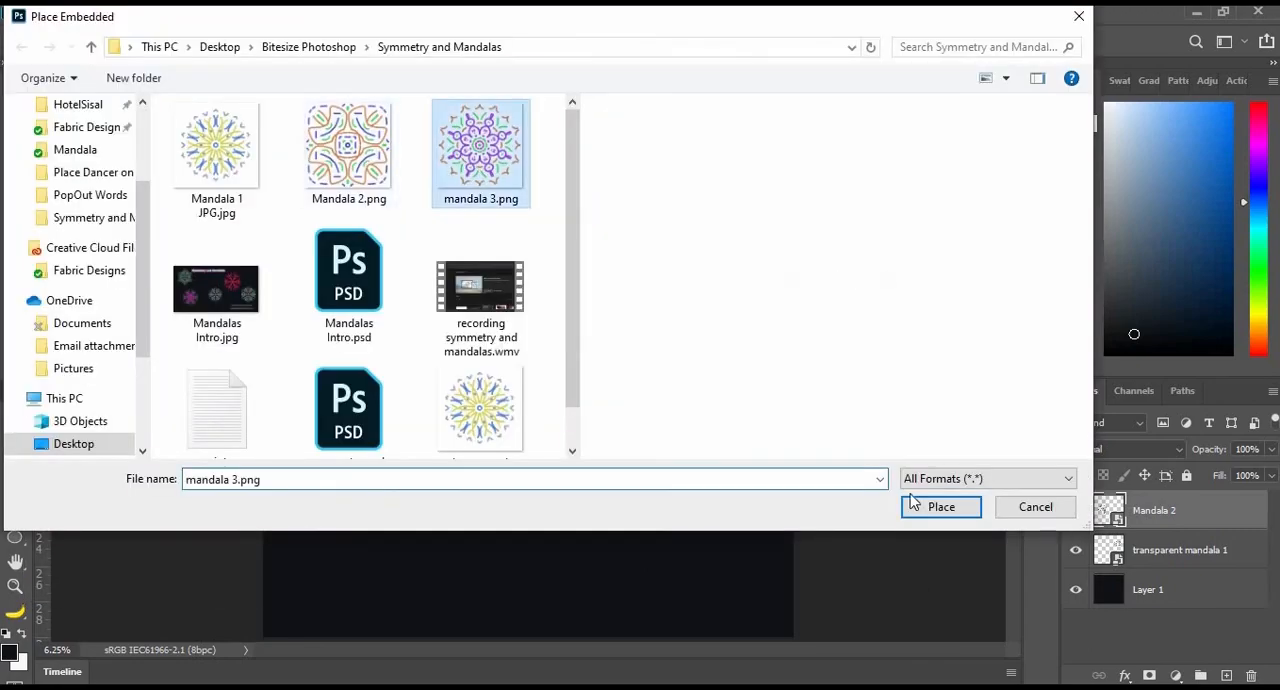
{"action": "left_click", "coordinate": [918, 508]}
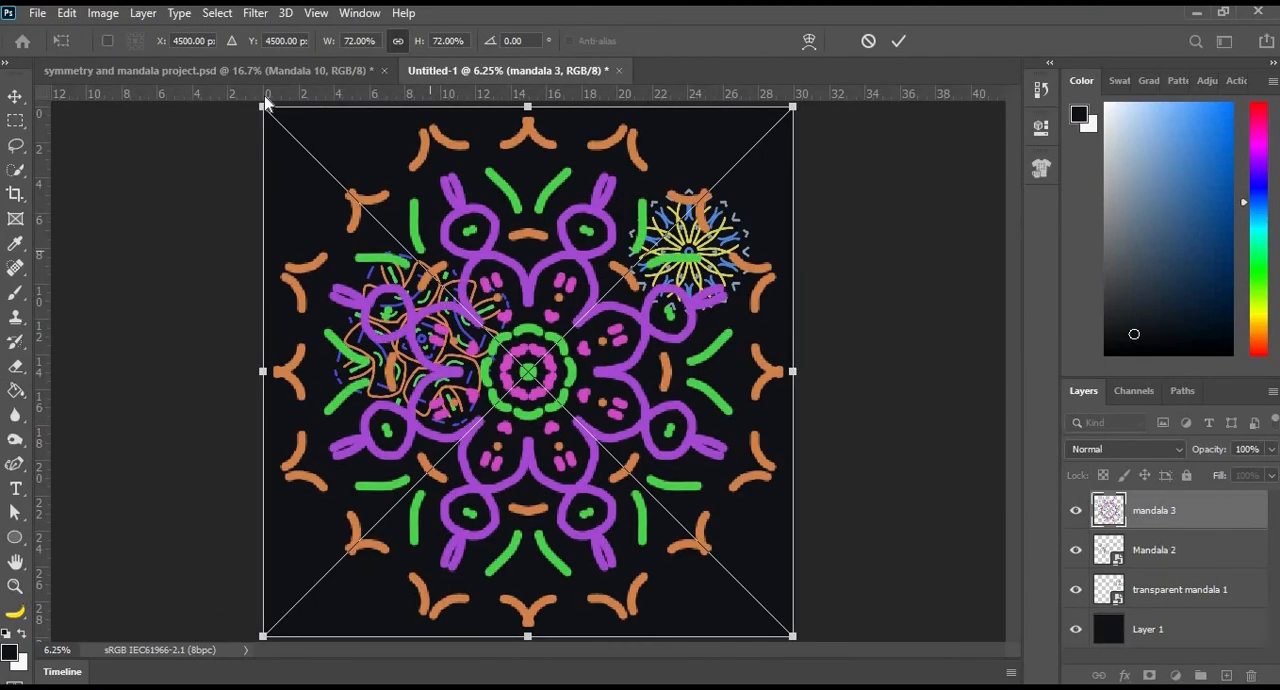
- Scale the placed mandala 3 to about 17%, rotate it about 28°, and position it near the canvas's lower centre
{"action": "left_click_drag", "start_coordinate": [263, 106], "coordinate": [666, 510]}
{"action": "left_click_drag", "start_coordinate": [687, 560], "coordinate": [468, 517]}
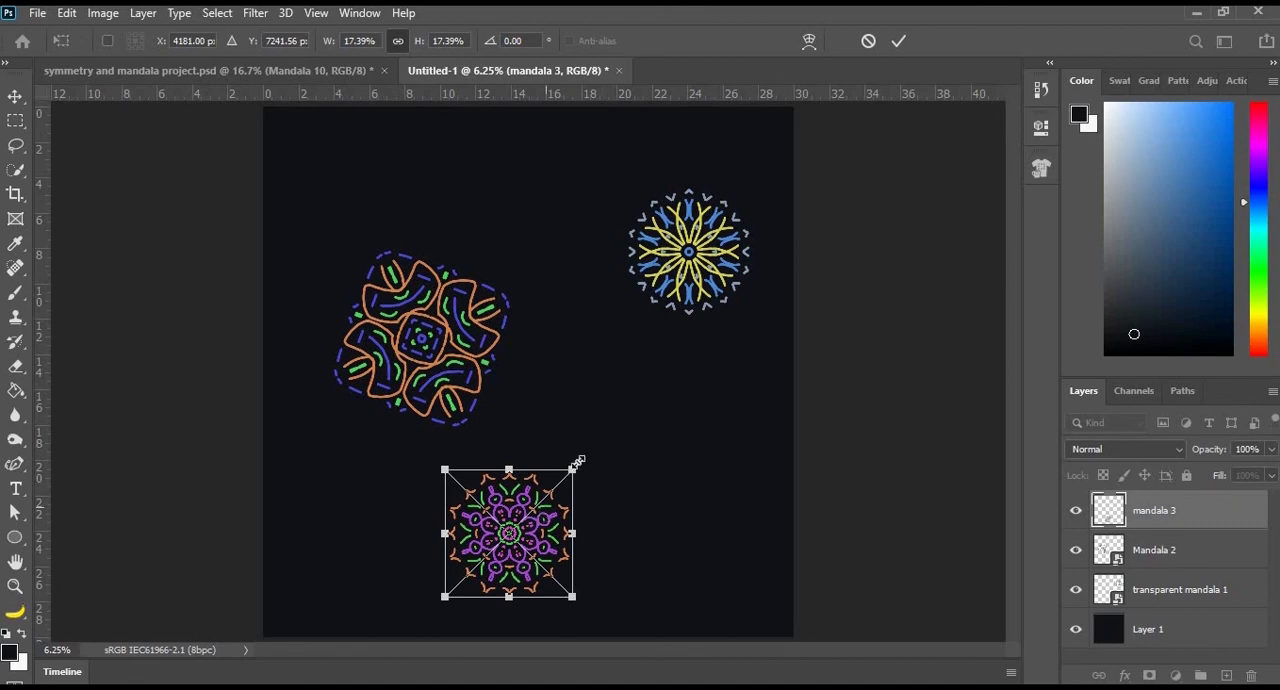
{"action": "mouse_move", "coordinate": [598, 500]}
{"action": "left_mouse_down"}
{"action": "mouse_move", "coordinate": [605, 470]}
{"action": "mouse_move", "coordinate": [615, 498]}
{"action": "left_mouse_up"}
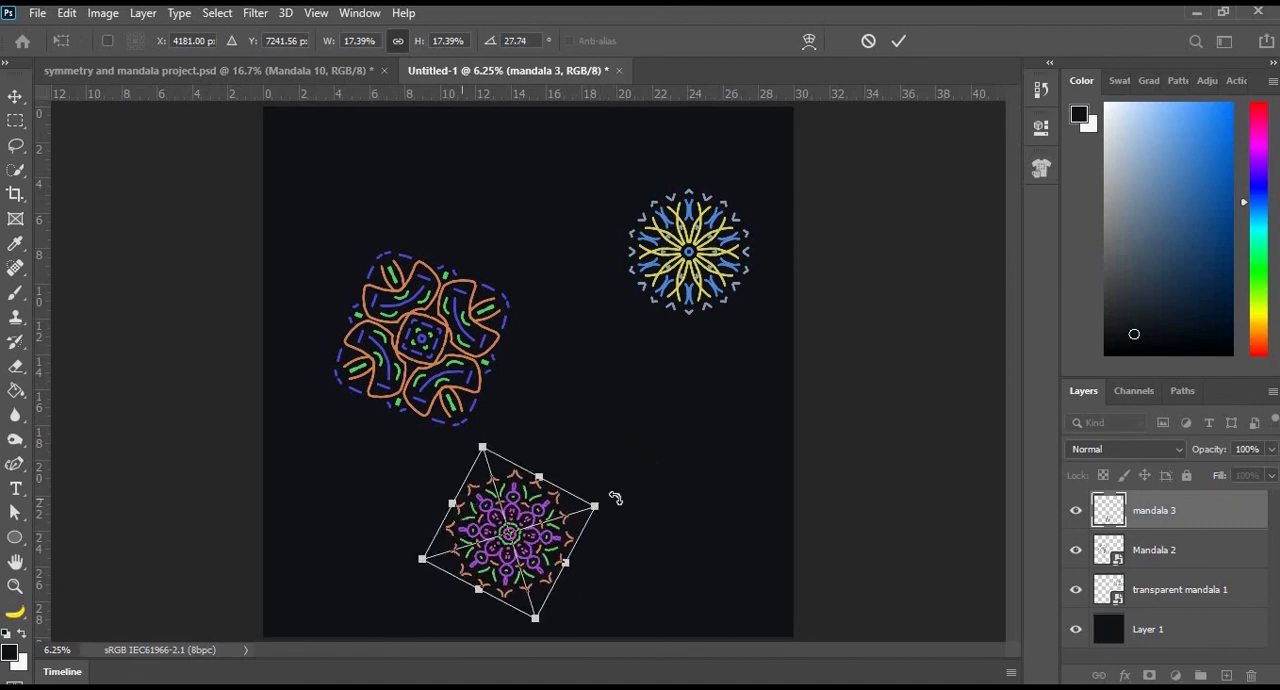
{"action": "key", "text": "Return"}
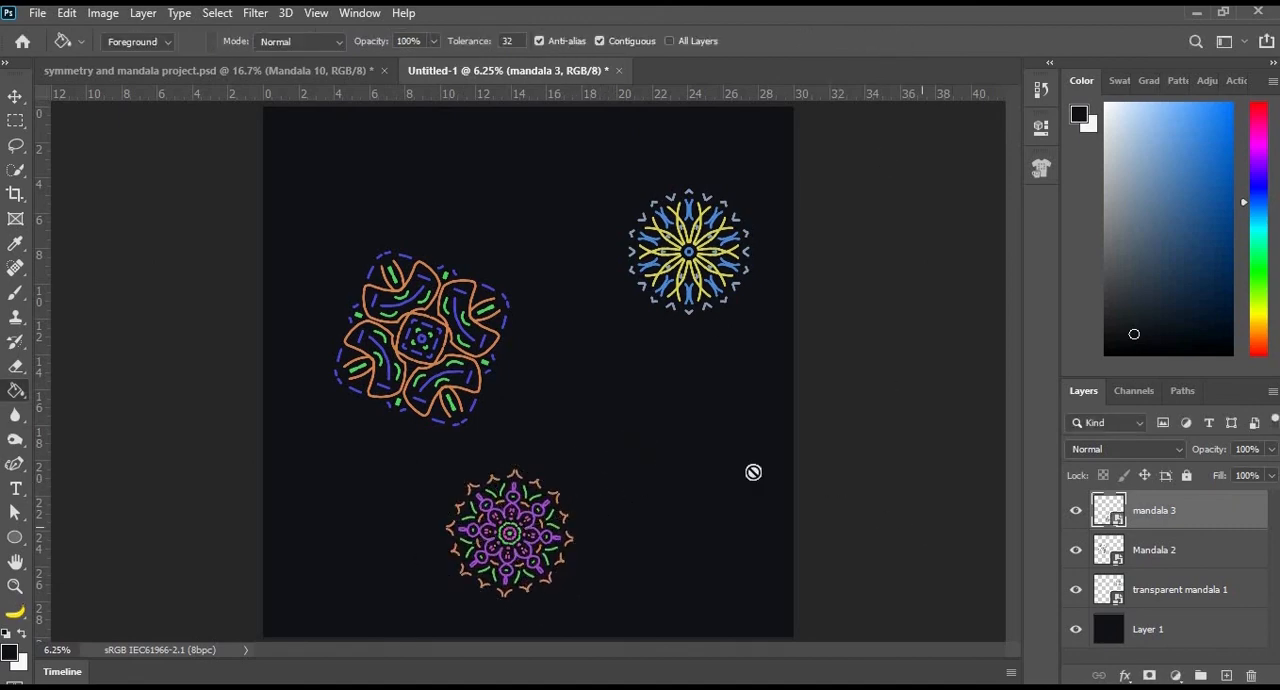
- Move the Mandala 2 layer up and slightly left, roughly level with the blue and yellow mandala
{"action": "left_click", "coordinate": [1170, 562]}
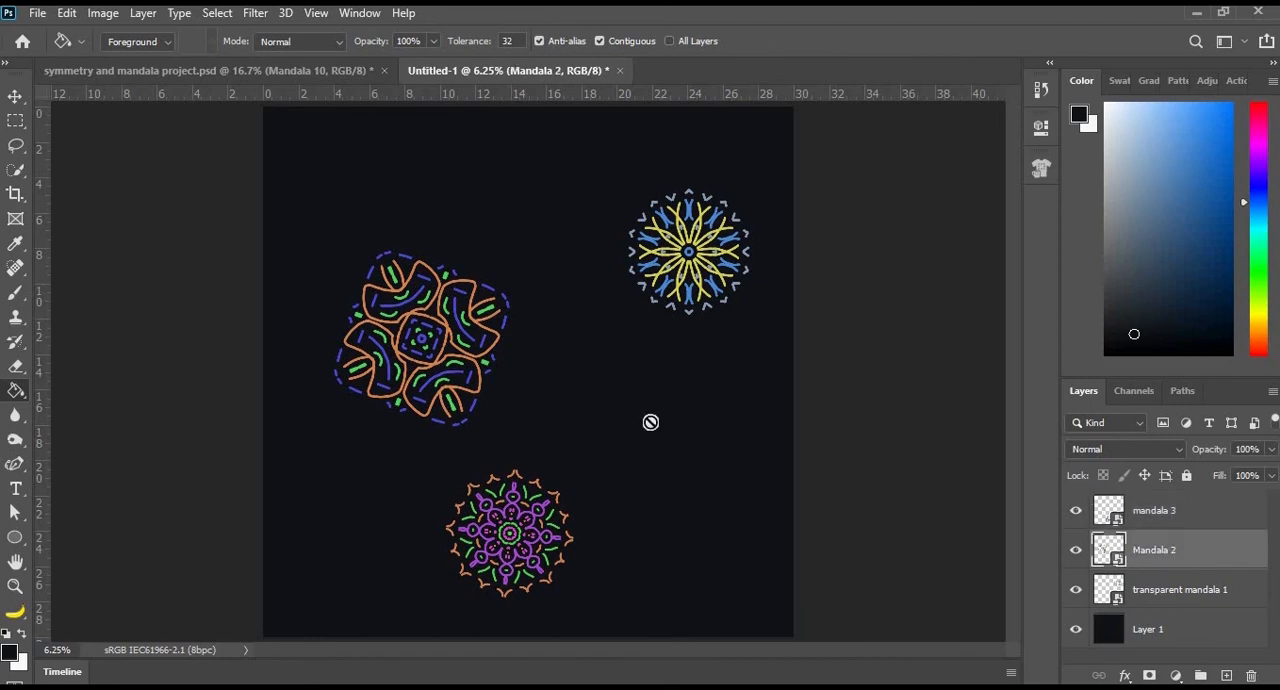
{"action": "key", "text": "v"}
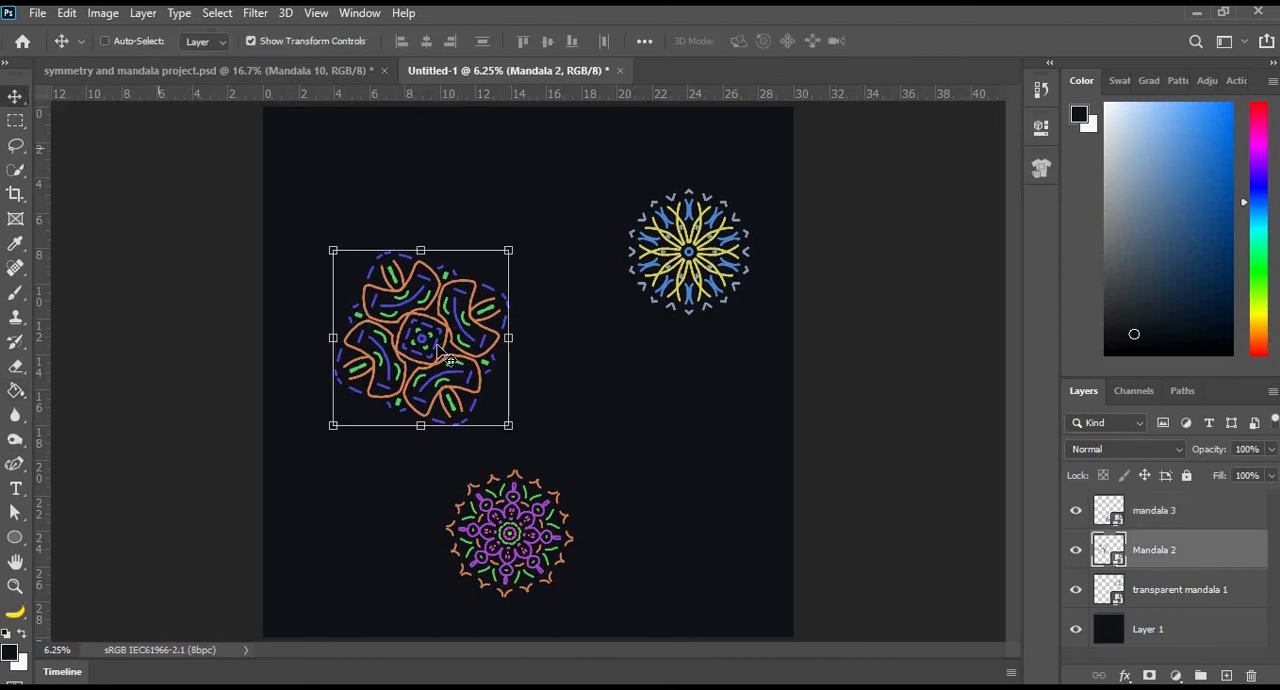
{"action": "left_click_drag", "start_coordinate": [419, 301], "coordinate": [397, 277]}
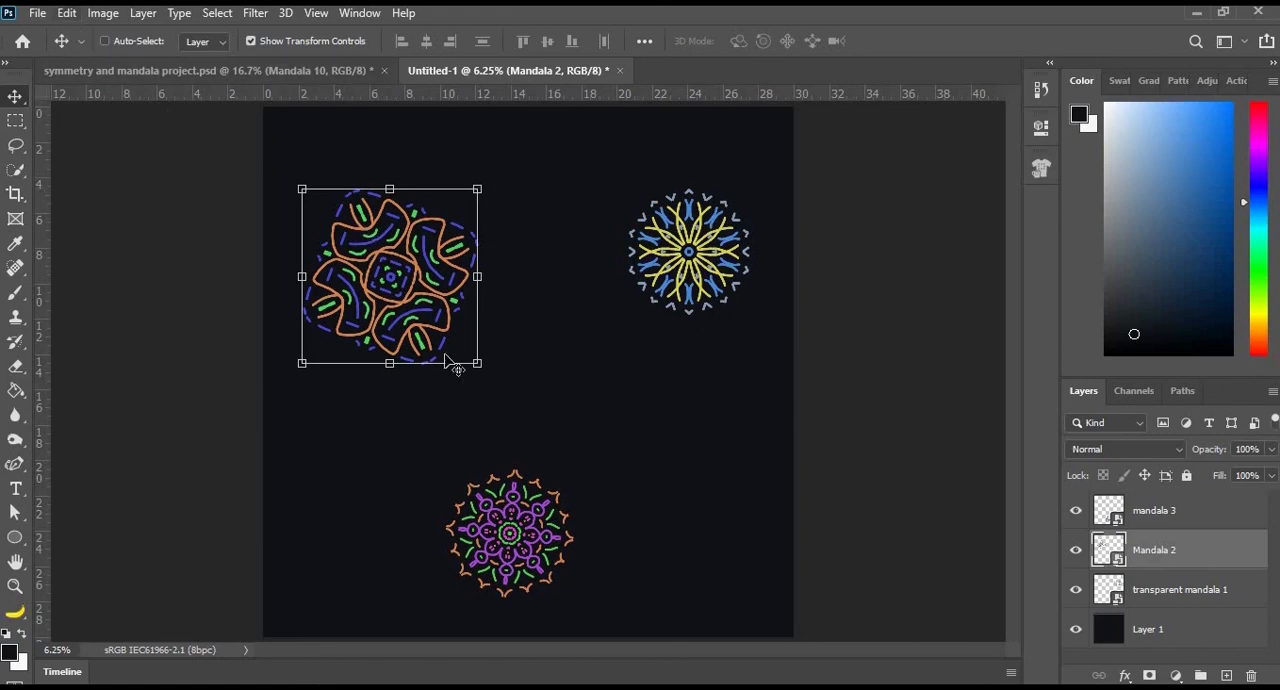
- Export the composition as a 100% quality JPG named Mandalas on Background and view the file in File Explorer
{"action": "left_click", "coordinate": [38, 14]}
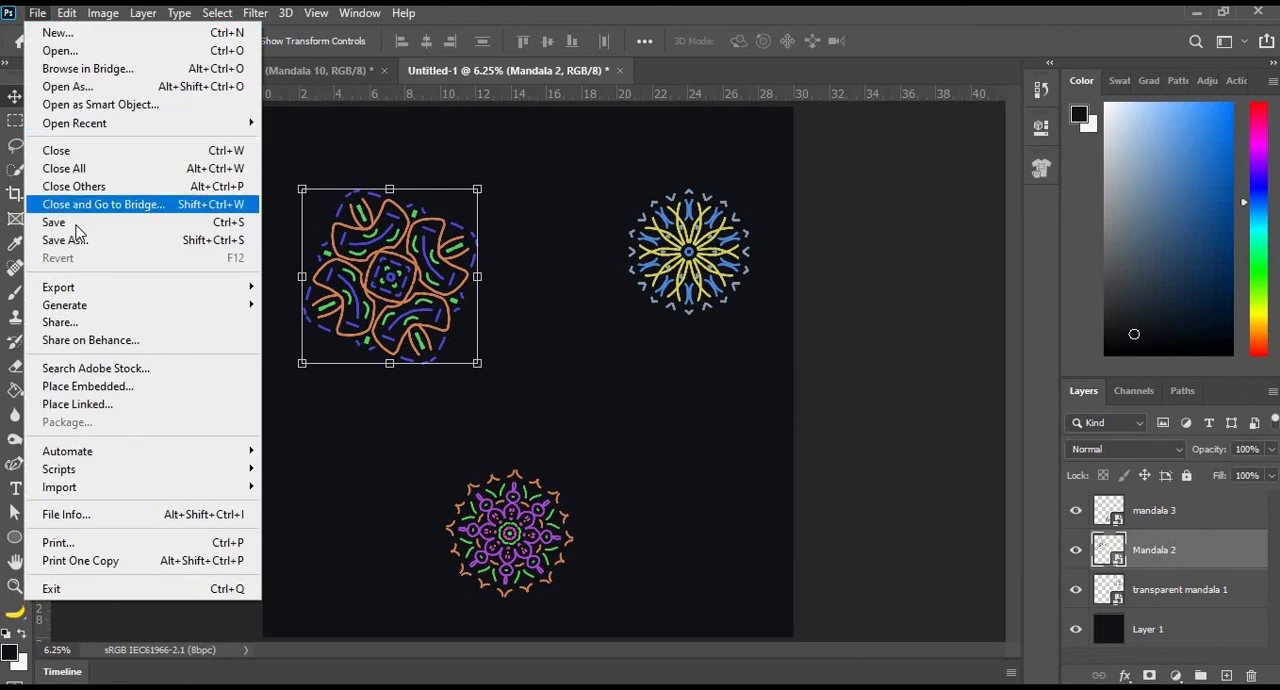
{"action": "mouse_move", "coordinate": [88, 288]}
{"action": "left_click", "coordinate": [318, 300]}
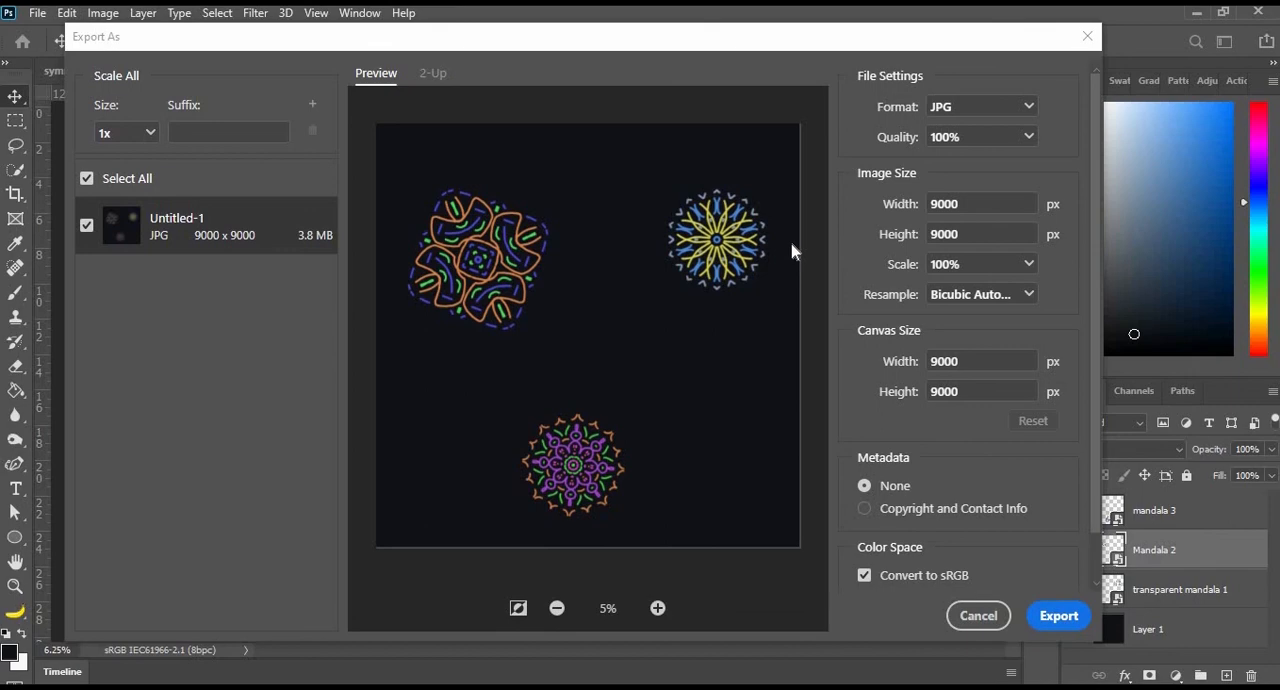
{"action": "left_click", "coordinate": [1062, 616]}
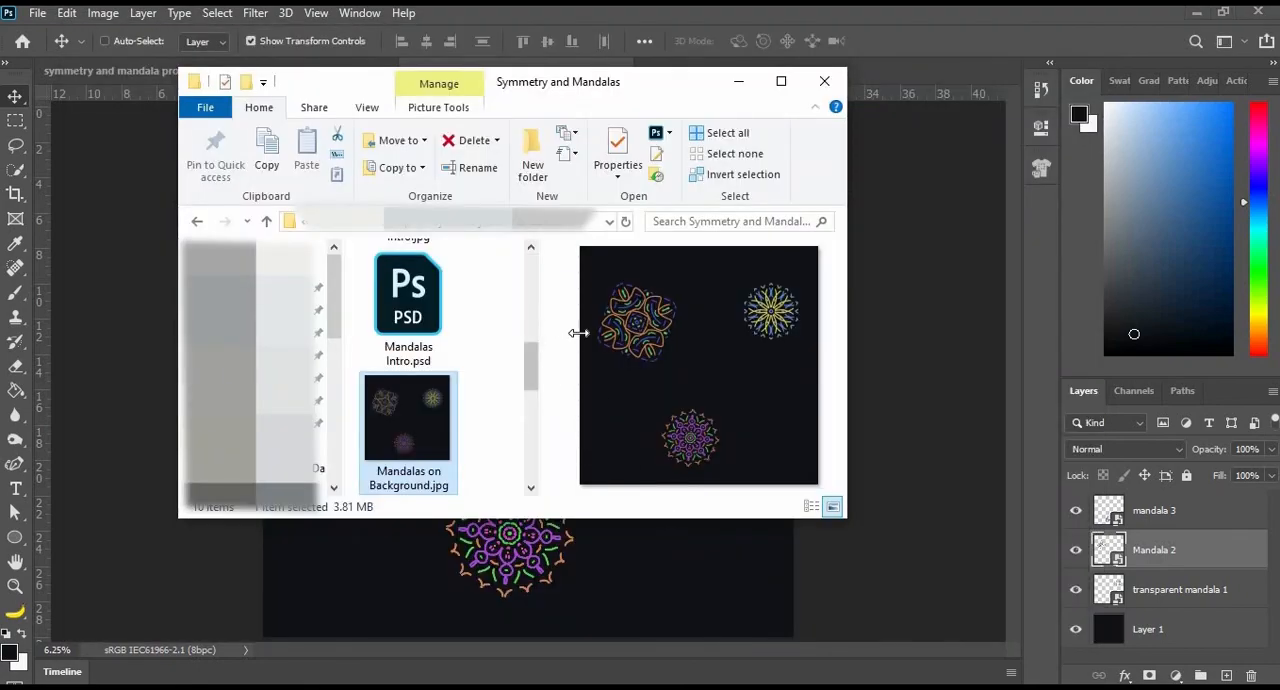
{"action": "left_click_drag", "start_coordinate": [579, 333], "coordinate": [607, 334]}
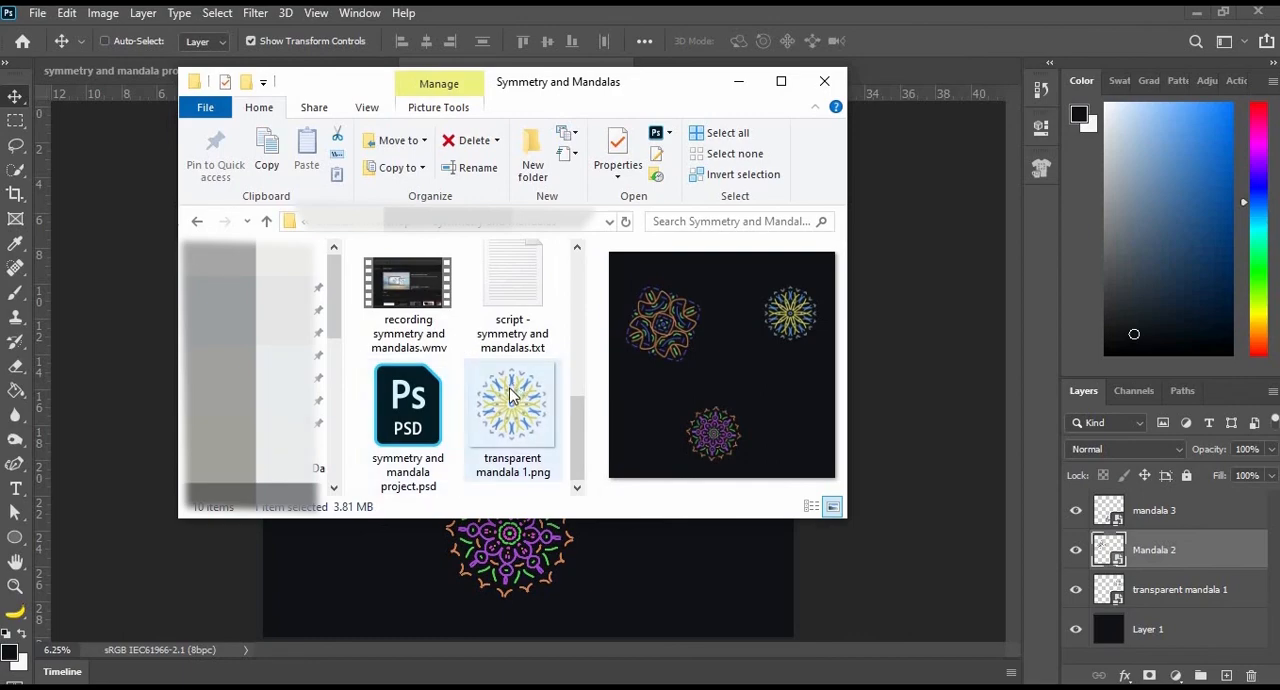